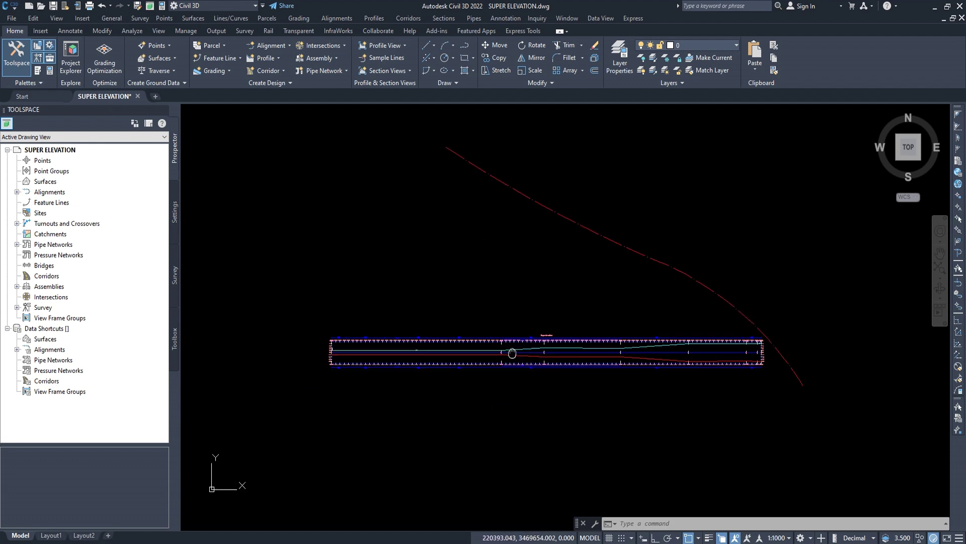
# - Zoom around the drawing to frame the red road polyline and superelevation band
pyautogui.scroll(4, 455, 332)
pyautogui.scroll(2, 453, 329)
pyautogui.scroll(-3, 453, 330)
pyautogui.scroll(-2, 507, 292)
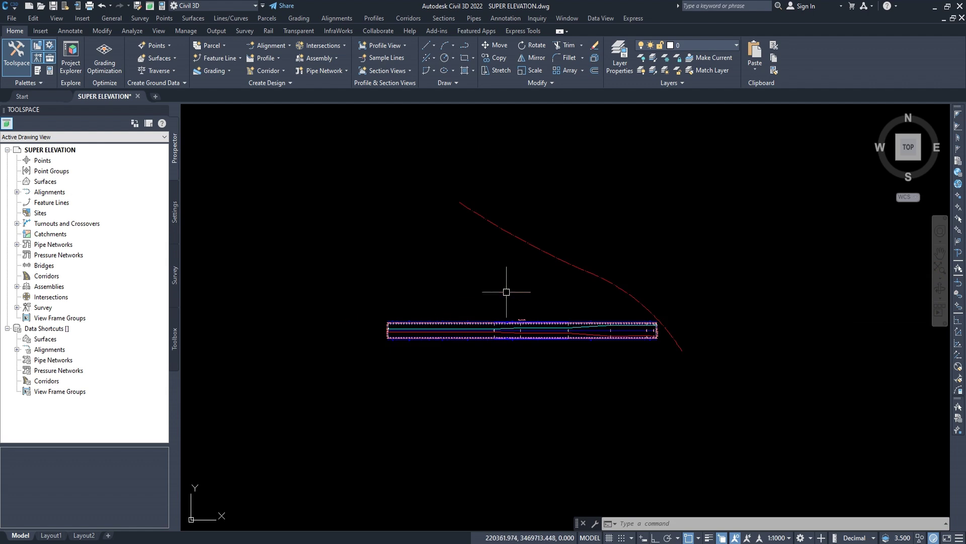
pyautogui.scroll(2, 474, 340)
pyautogui.scroll(3, 473, 343)
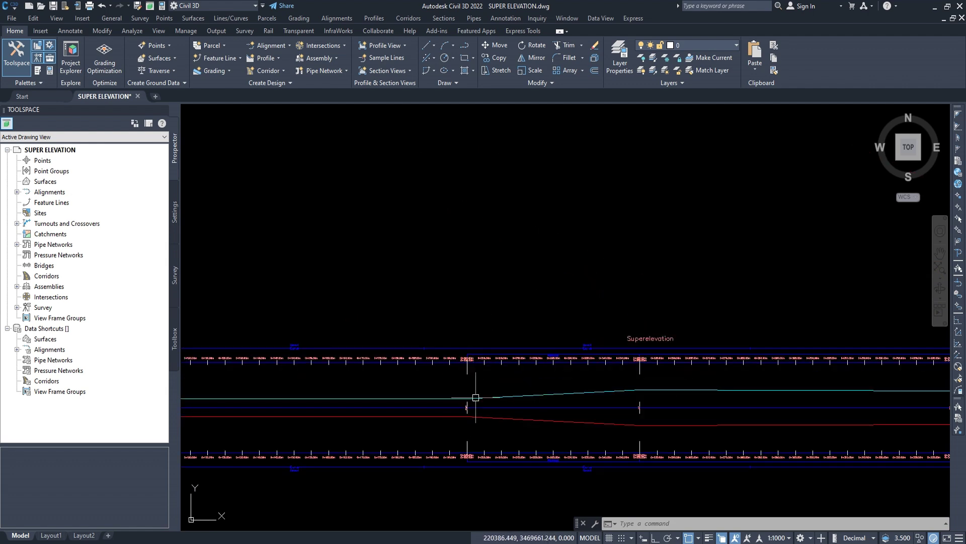
pyautogui.scroll(-5, 524, 297)
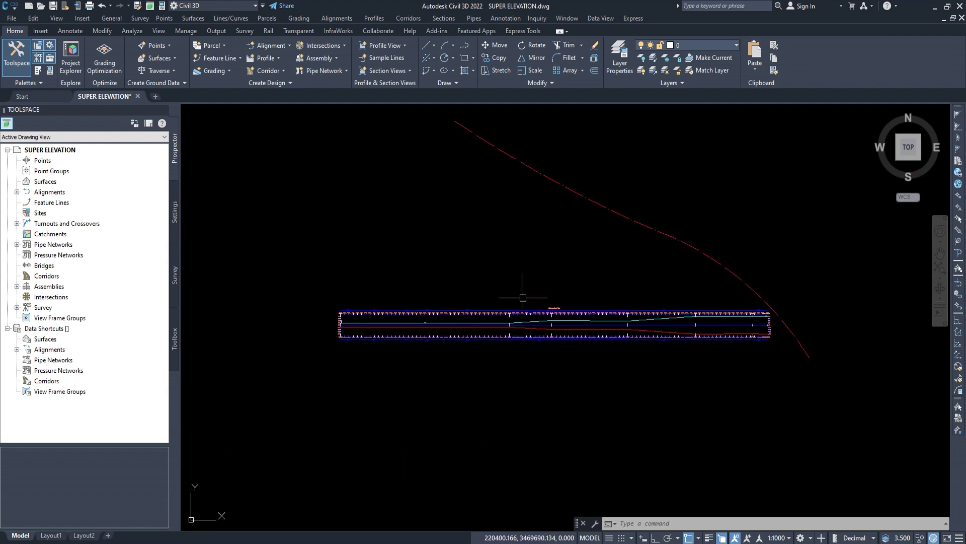
pyautogui.scroll(-2, 520, 282)
pyautogui.scroll(4, 513, 233)
pyautogui.scroll(-2, 501, 225)
pyautogui.scroll(-2, 483, 225)
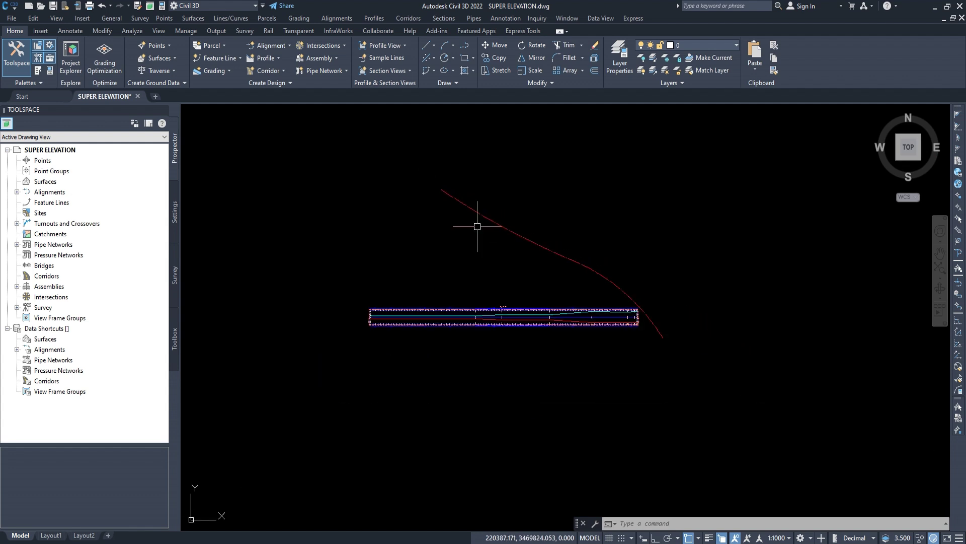
pyautogui.scroll(2, 465, 209)
# - Start an alignment from the red polyline, accept its direction, and name it RD
pyautogui.click(271, 44)
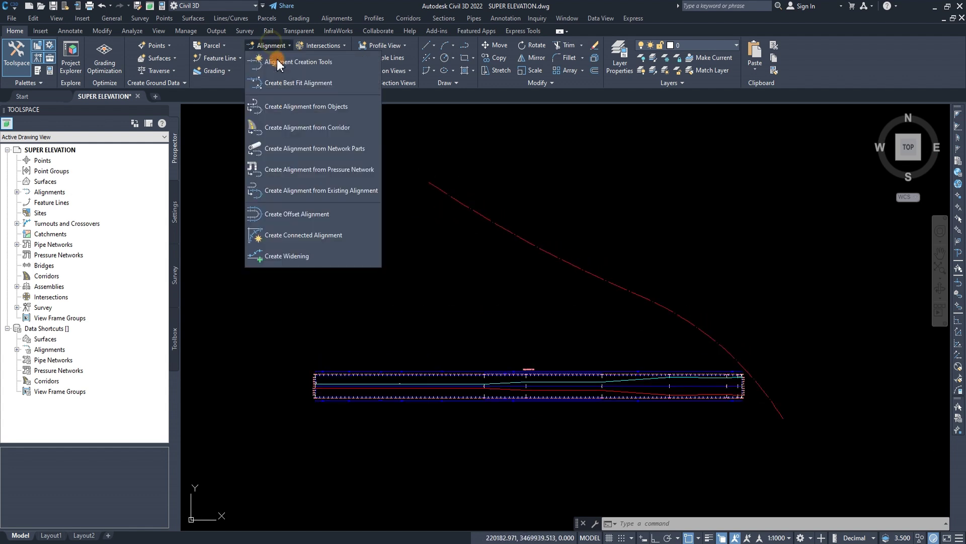
pyautogui.click(296, 105)
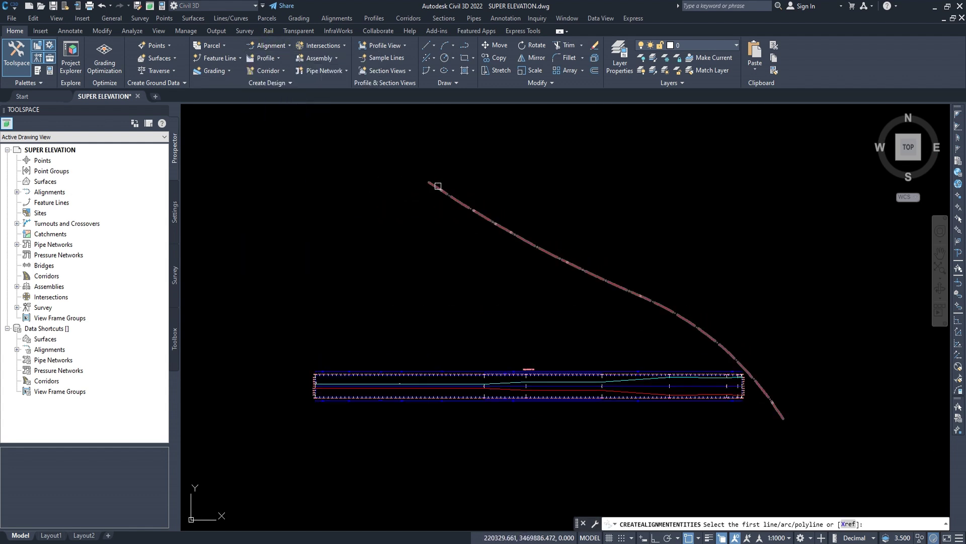
pyautogui.click(440, 191)
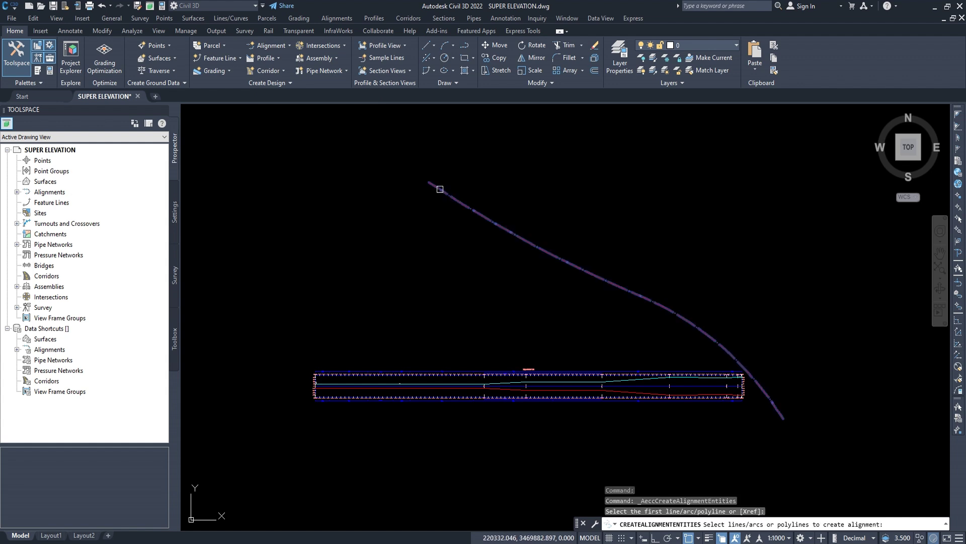
pyautogui.press('Return')
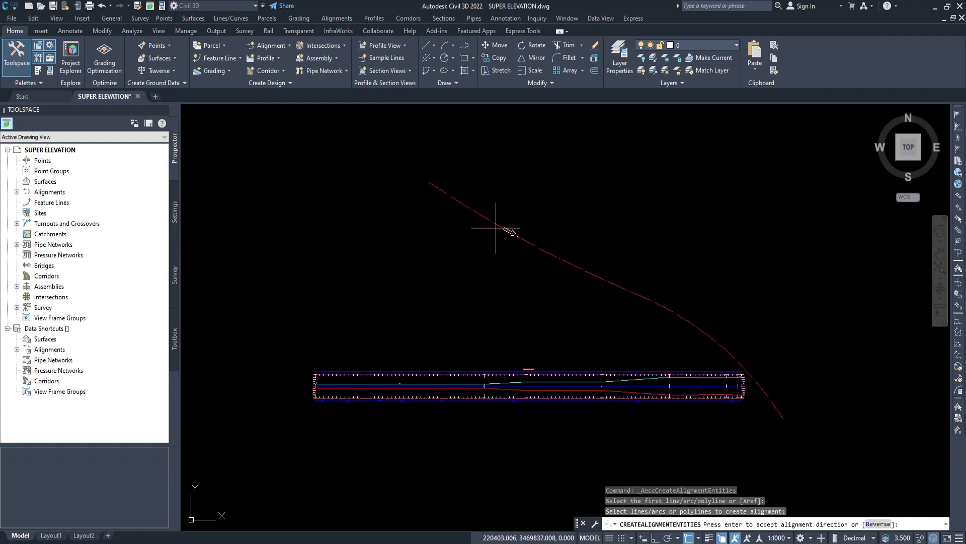
pyautogui.press('Return')
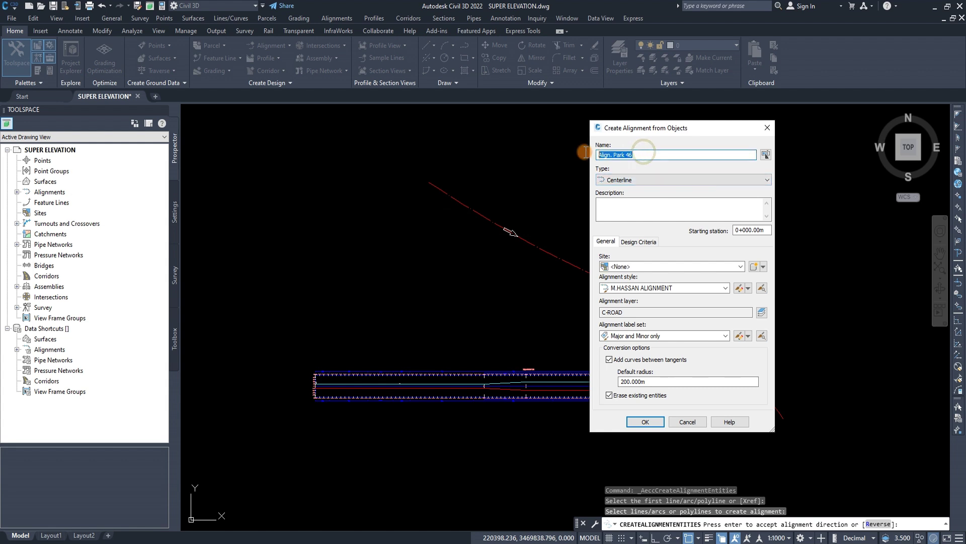
pyautogui.write('RD')
# - Set the alignment style to RDD and the label set to RDD
pyautogui.click(653, 292)
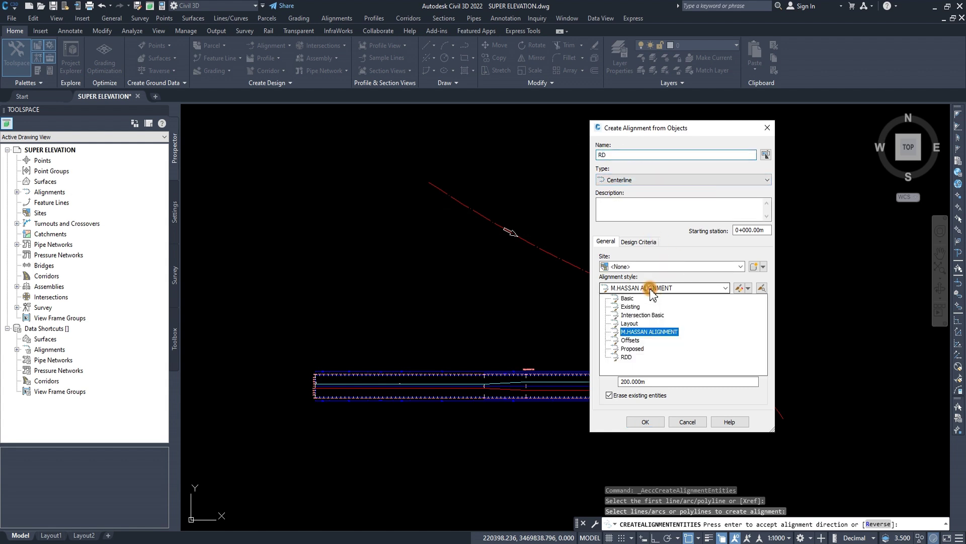
pyautogui.click(629, 352)
pyautogui.click(640, 336)
pyautogui.click(626, 396)
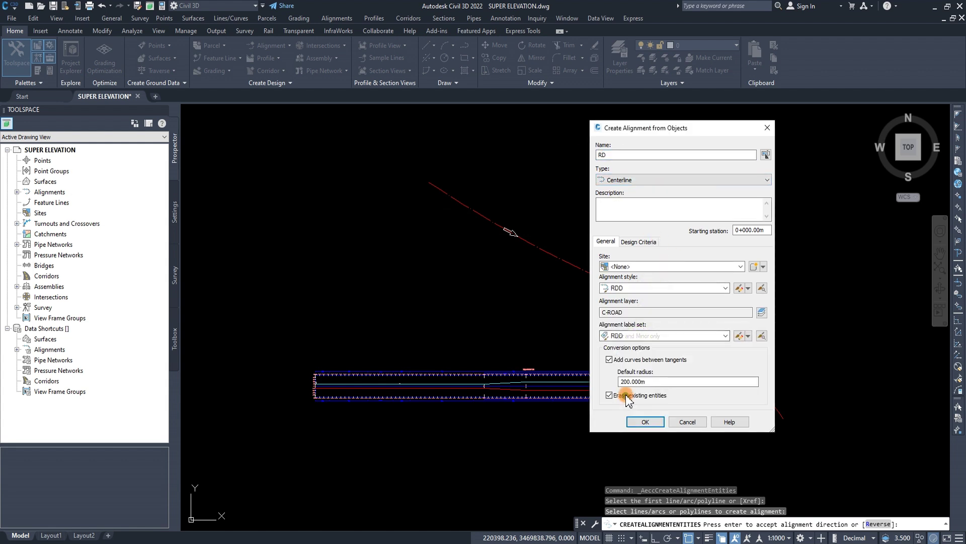
# - Drop Geometry Points labels, use Perpendicular with Line major stations, and create RD without curves
pyautogui.click(739, 335)
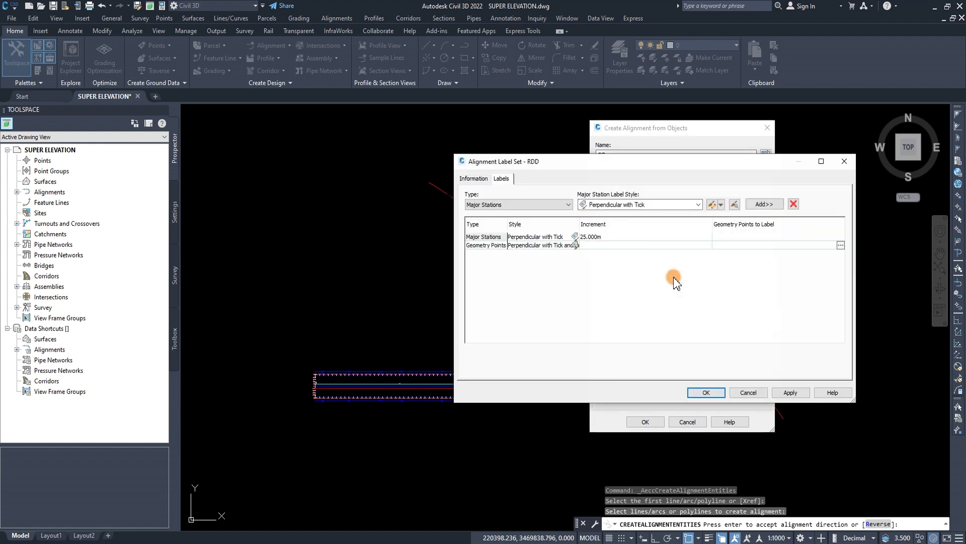
pyautogui.click(553, 250)
pyautogui.click(794, 204)
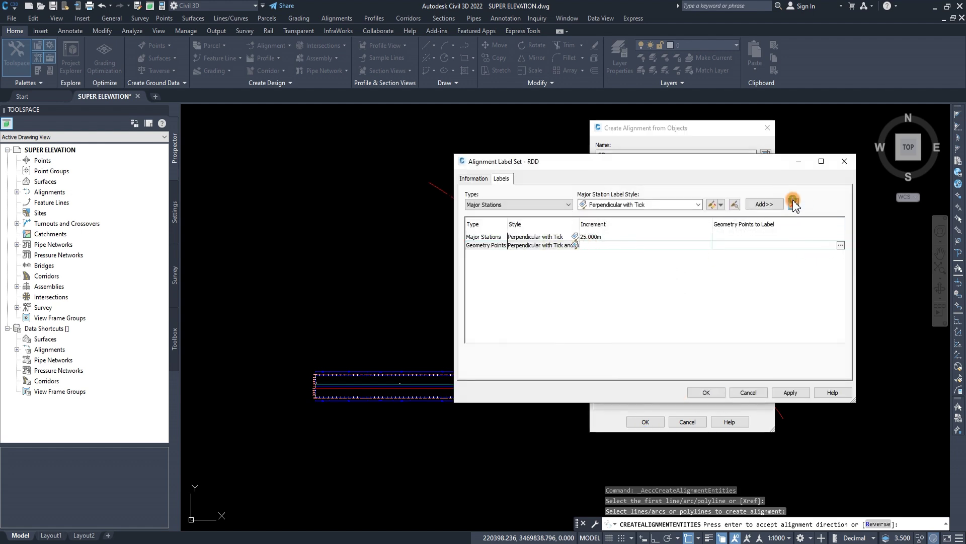
pyautogui.click(575, 237)
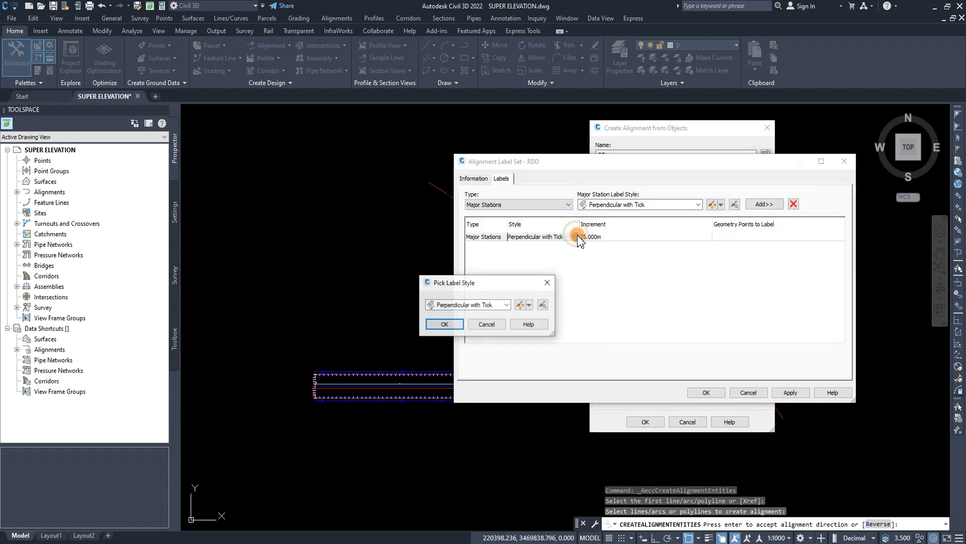
pyautogui.click(506, 305)
pyautogui.click(464, 319)
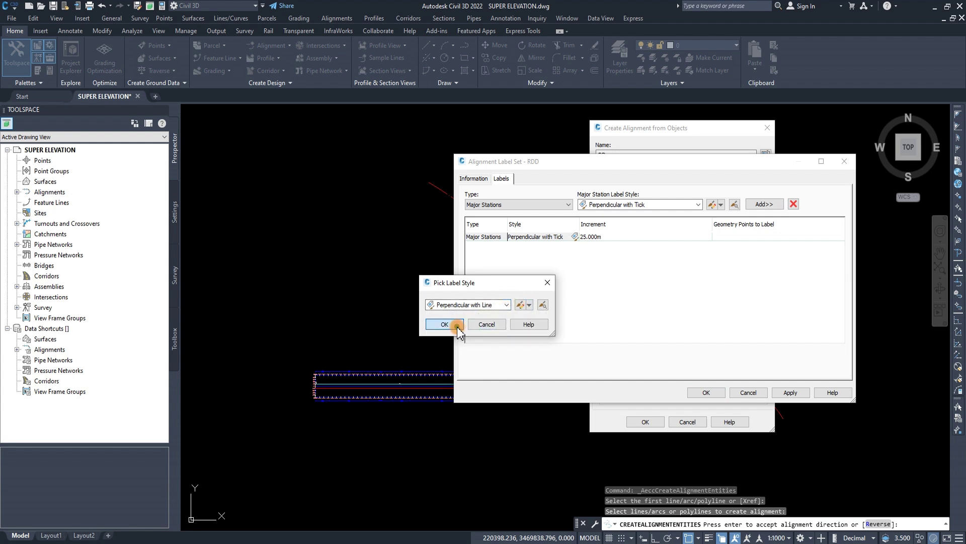
pyautogui.click(706, 393)
pyautogui.click(648, 367)
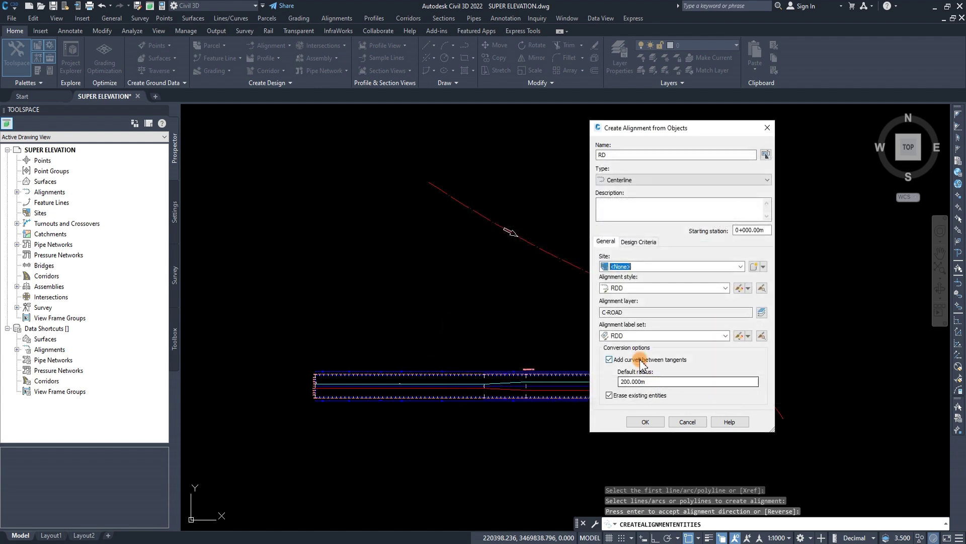
pyautogui.click(646, 422)
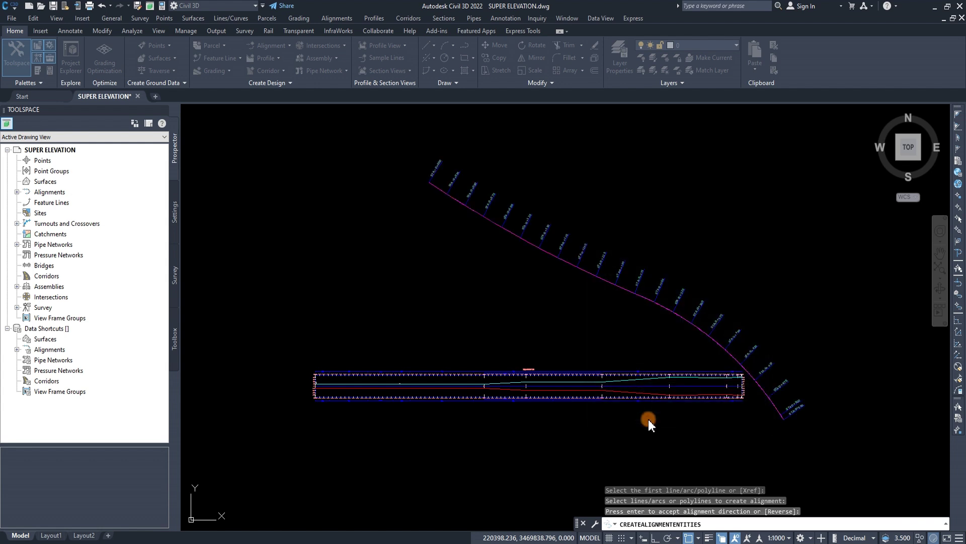
# - Select the RD alignment and open its superelevation tabular editor
pyautogui.press('Escape')
pyautogui.press('Escape')
pyautogui.scroll(-2, 514, 266)
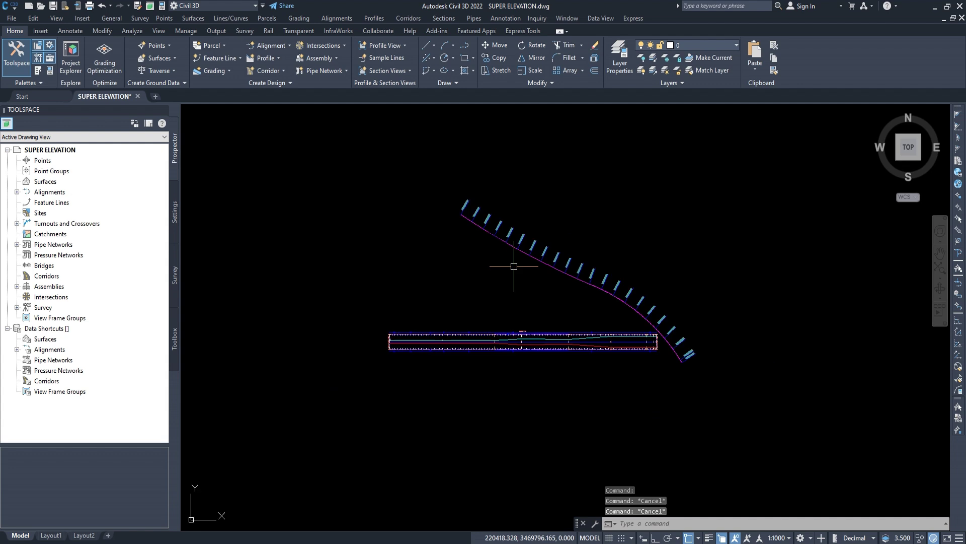
pyautogui.moveTo(546, 285); pyautogui.dragTo(546, 252, button='middle')
pyautogui.scroll(2, 546, 252)
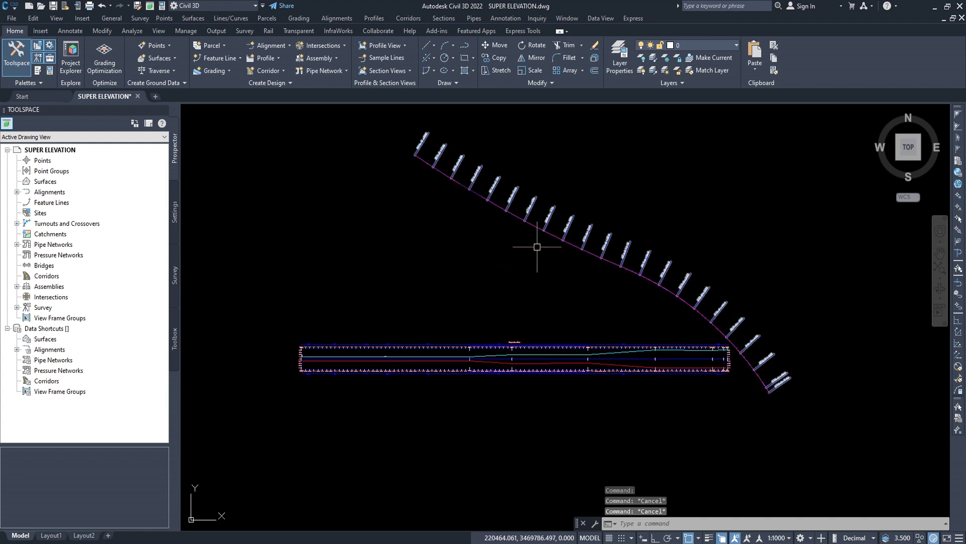
pyautogui.moveTo(526, 217); pyautogui.dragTo(533, 249, button='middle')
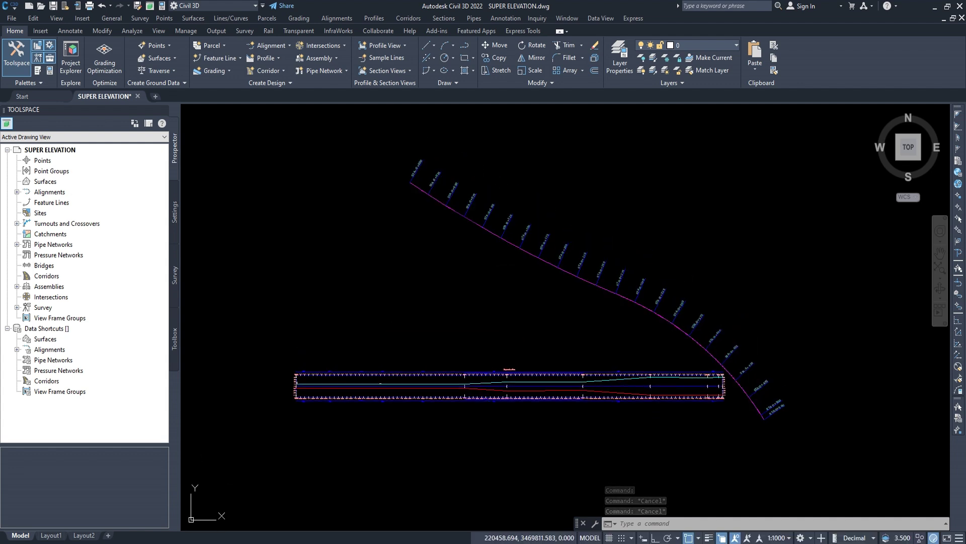
pyautogui.click(529, 249)
pyautogui.click(296, 65)
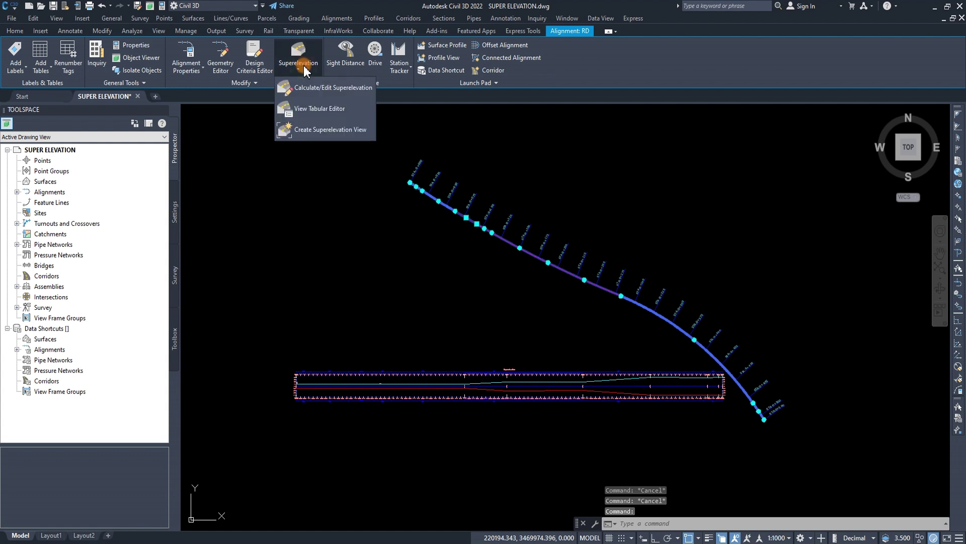
pyautogui.click(327, 110)
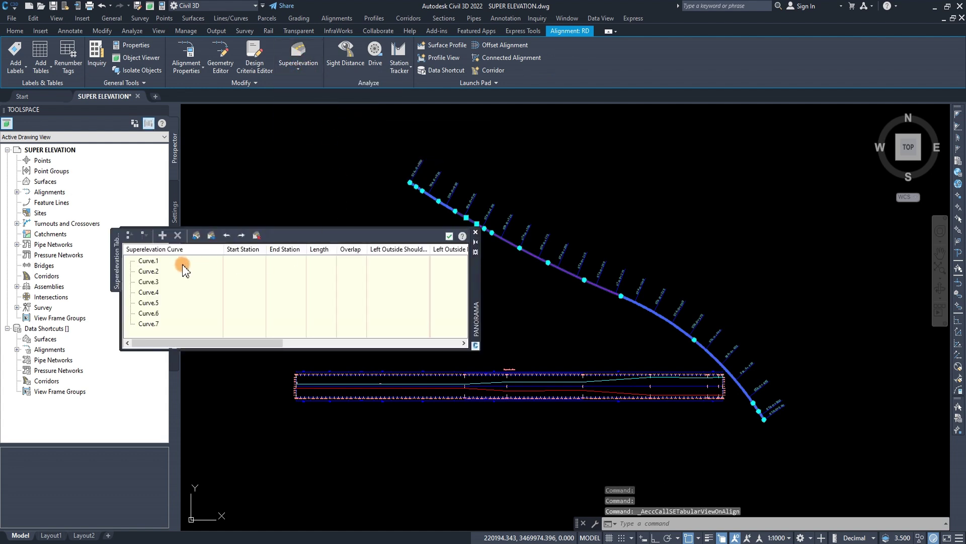
# - Add a manual station to Curve.1 snapped to the alignment's starting endpoint
pyautogui.click(159, 262)
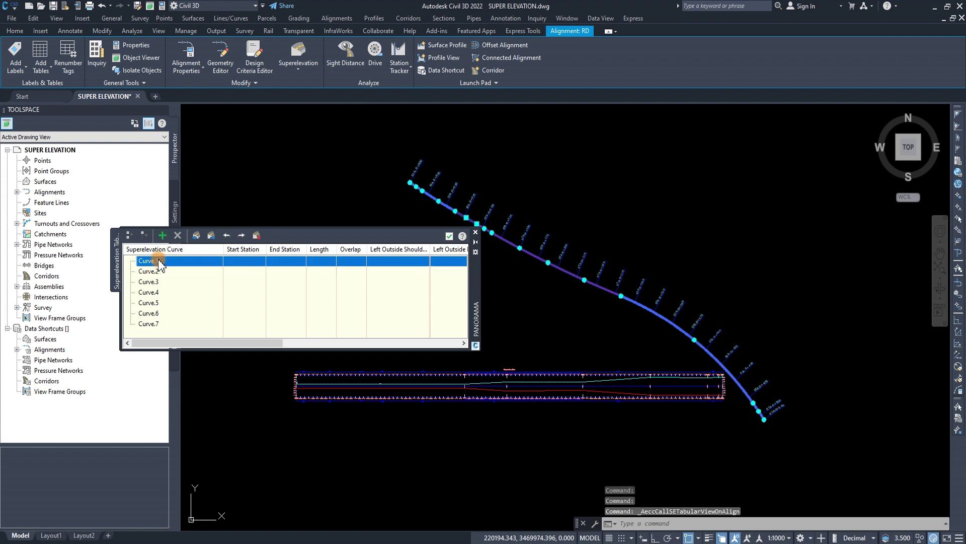
pyautogui.rightClick(159, 262)
pyautogui.click(181, 274)
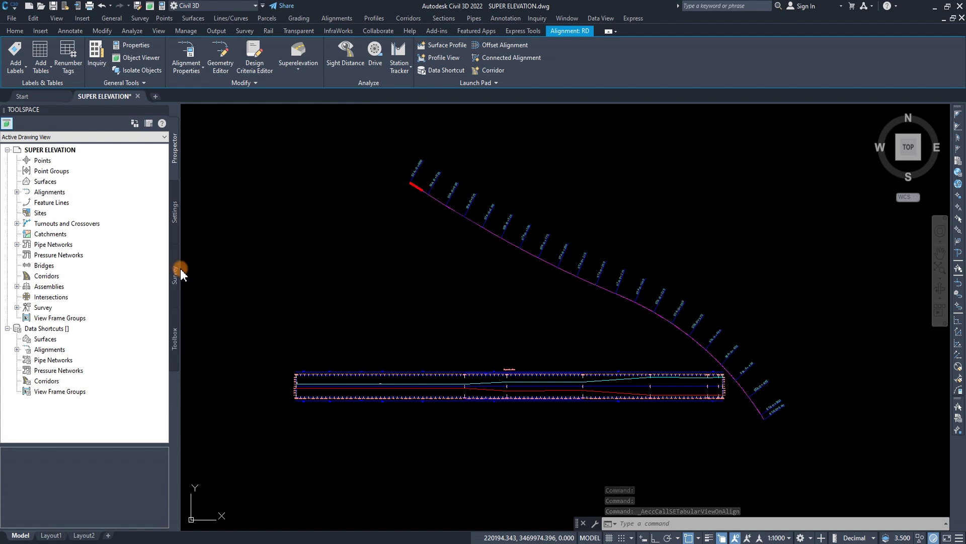
pyautogui.scroll(5, 390, 169)
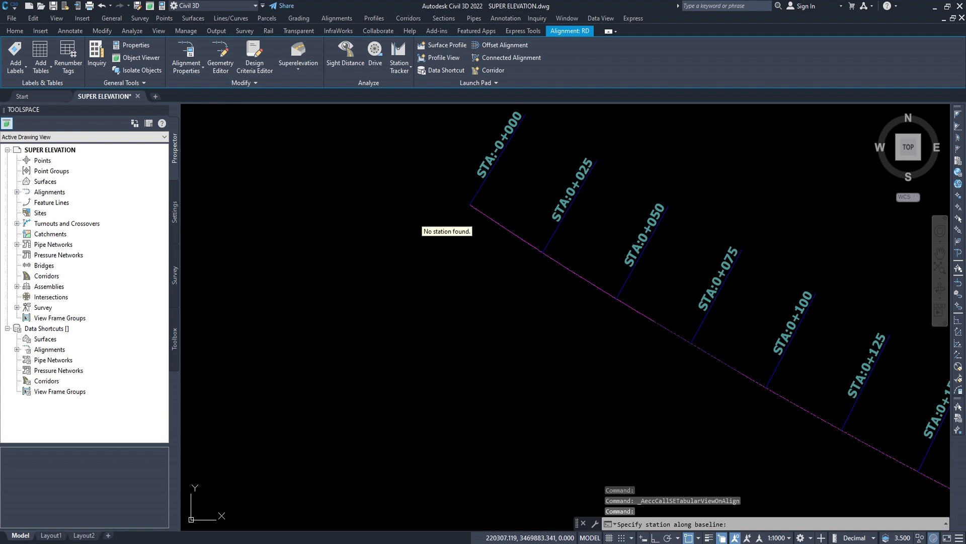
pyautogui.keyDown('shift'); pyautogui.rightClick(441, 248); pyautogui.keyUp('shift')
pyautogui.click(490, 328)
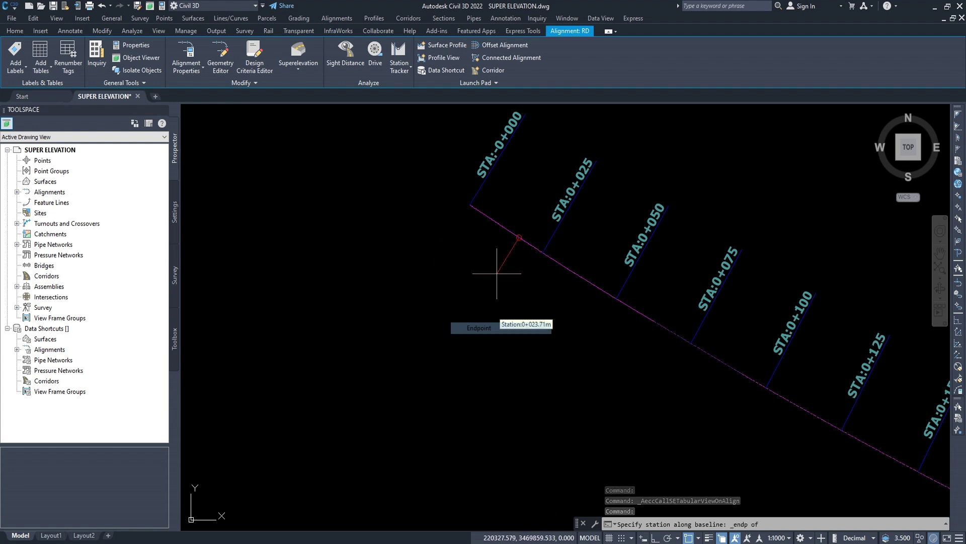
pyautogui.click(469, 204)
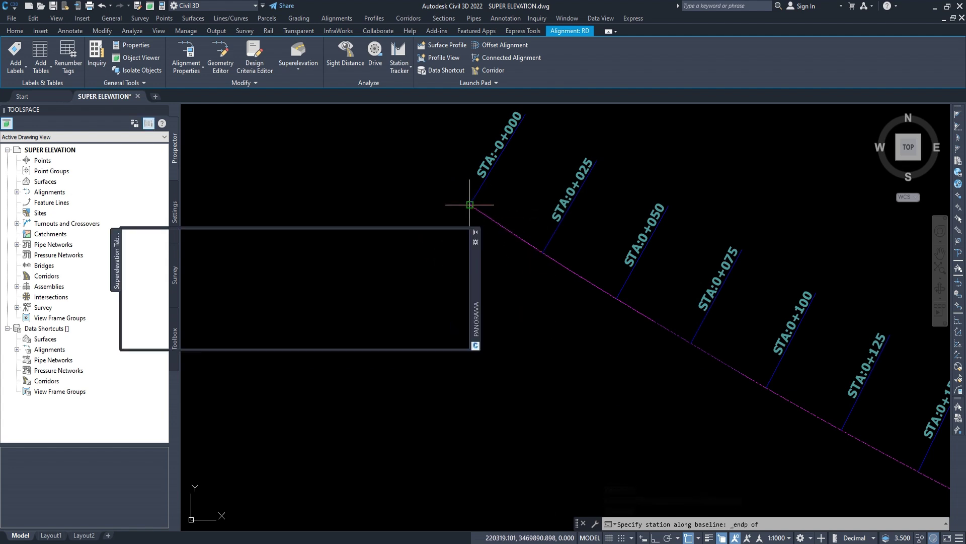
pyautogui.click(210, 262)
# - Add a Curve.1 critical station snapped to the lane endpoint at 0+505.96m
pyautogui.rightClick(208, 263)
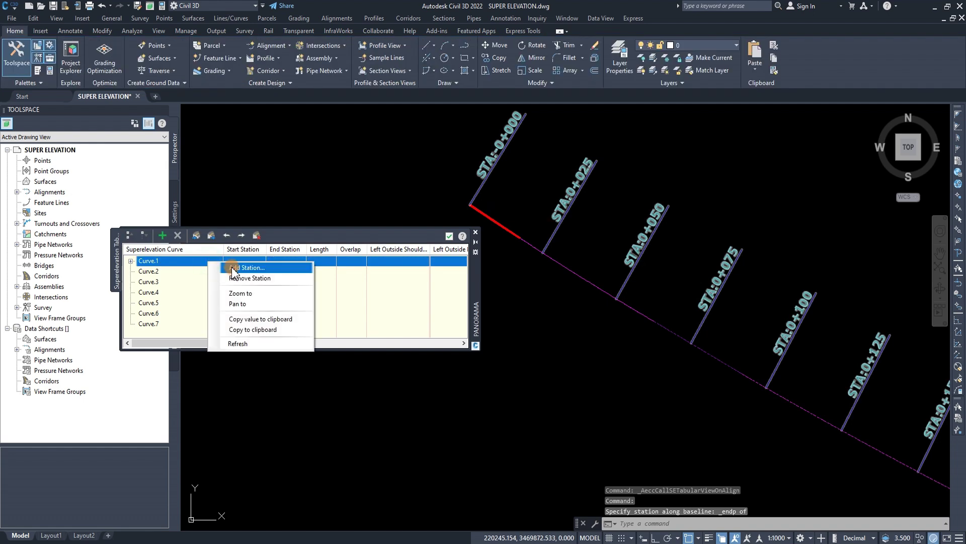
pyautogui.click(234, 268)
pyautogui.scroll(-5, 552, 319)
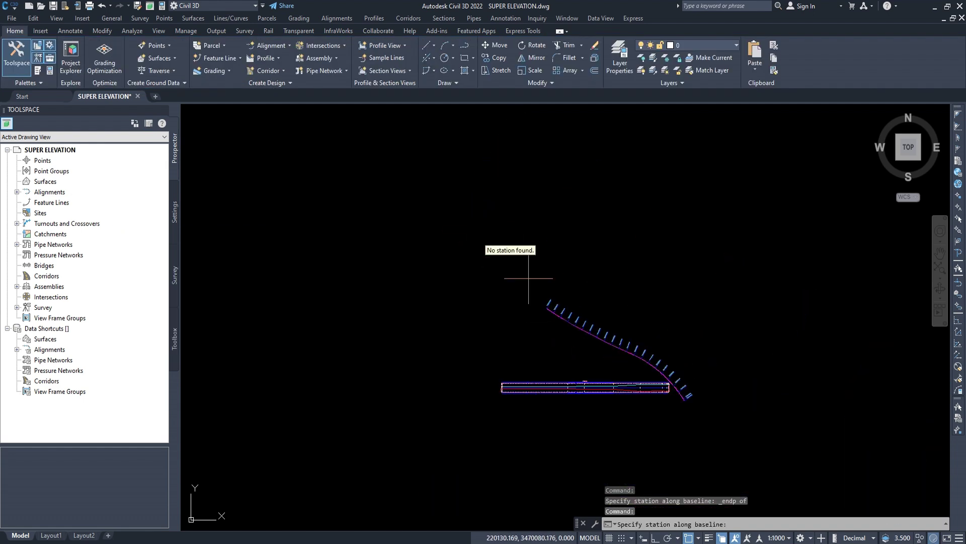
pyautogui.moveTo(528, 277); pyautogui.dragTo(447, 201, button='middle')
pyautogui.scroll(5, 498, 217)
pyautogui.moveTo(501, 218)
pyautogui.mouseDown(button='middle')
pyautogui.moveTo(583, 307)
pyautogui.moveTo(521, 193)
pyautogui.mouseUp(button='middle')
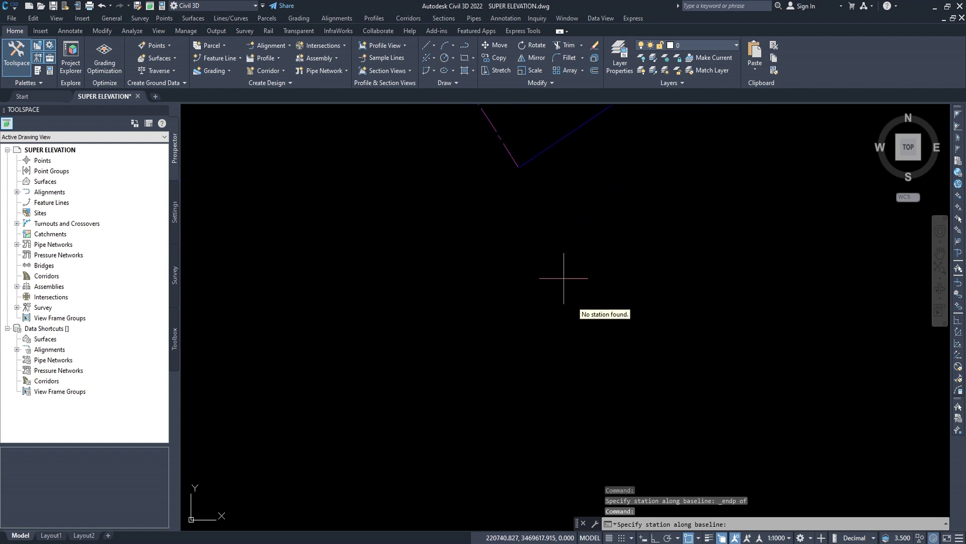
pyautogui.keyDown('shift'); pyautogui.rightClick(520, 194); pyautogui.keyUp('shift')
pyautogui.click(554, 251)
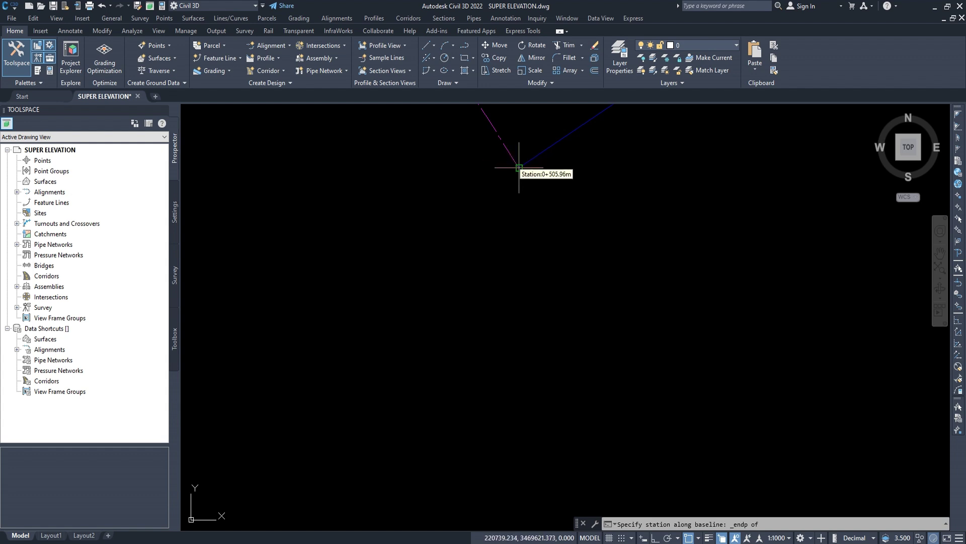
pyautogui.click(519, 167)
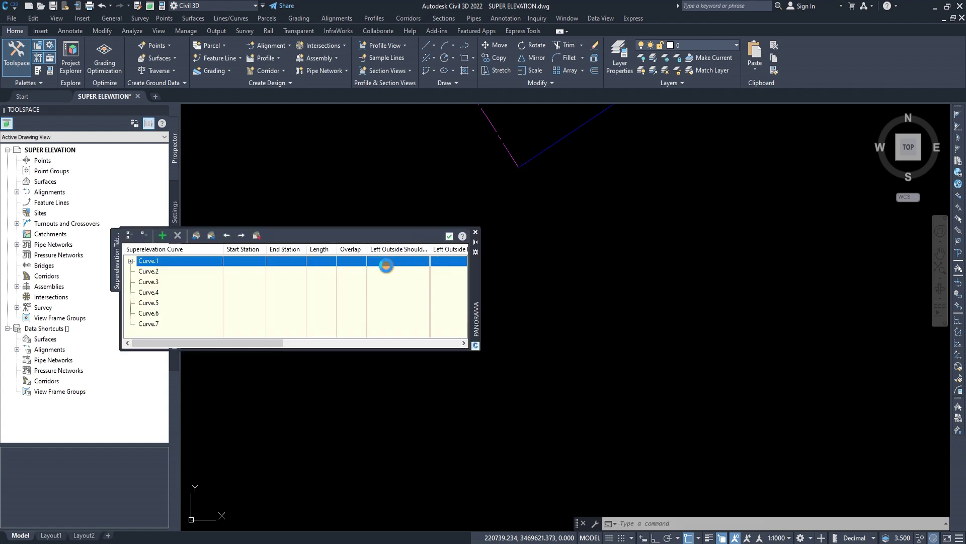
# - Close the superelevation table and reselect the RD alignment
pyautogui.click(449, 236)
pyautogui.scroll(-3, 517, 215)
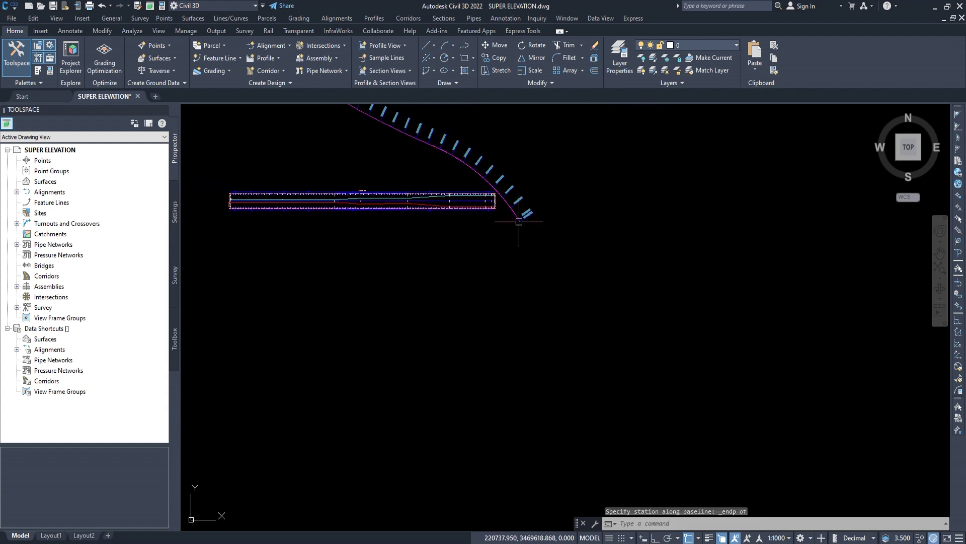
pyautogui.moveTo(523, 215); pyautogui.dragTo(624, 255, button='middle')
pyautogui.moveTo(478, 198); pyautogui.dragTo(528, 248, button='middle')
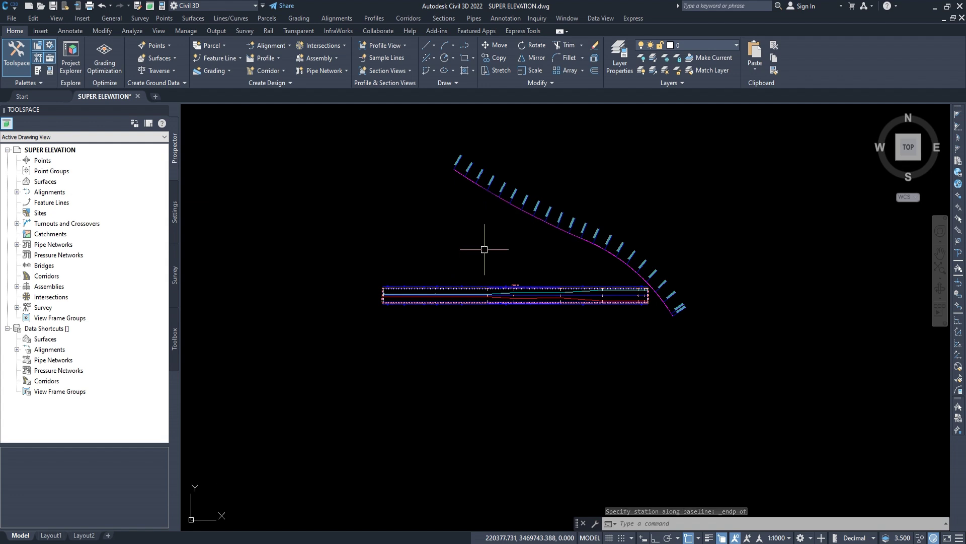
pyautogui.click(512, 207)
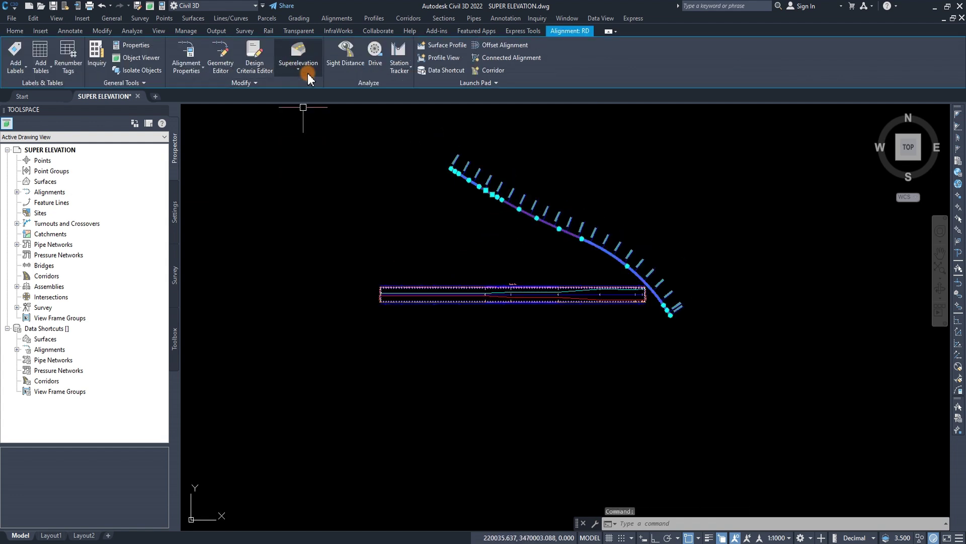
# - Start a new superelevation view and name it RD
pyautogui.click(304, 71)
pyautogui.click(340, 131)
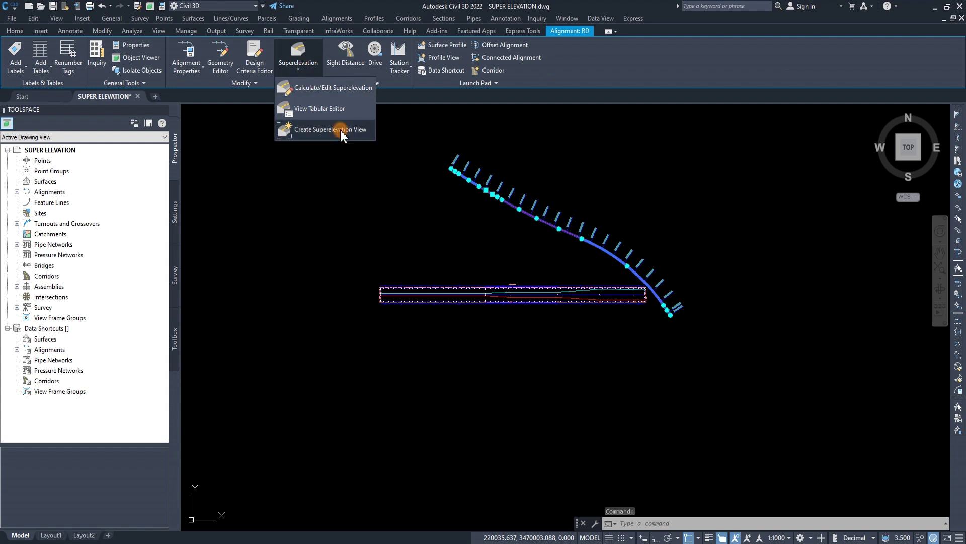
pyautogui.click(340, 130)
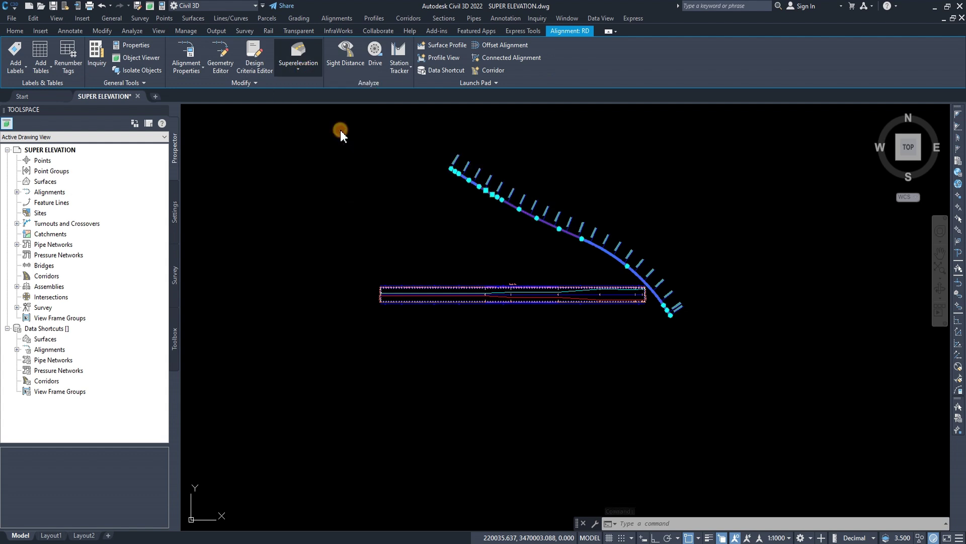
pyautogui.click(488, 179)
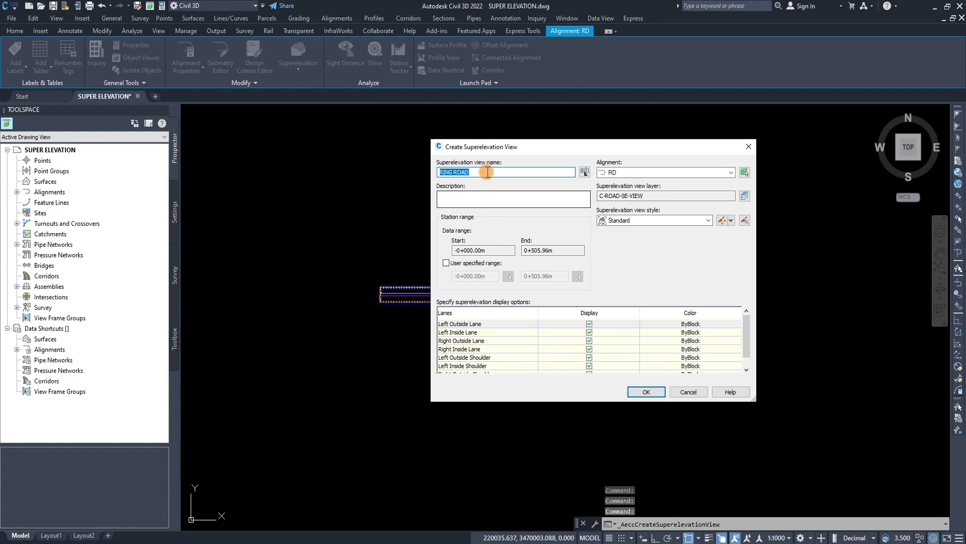
pyautogui.write('RD')
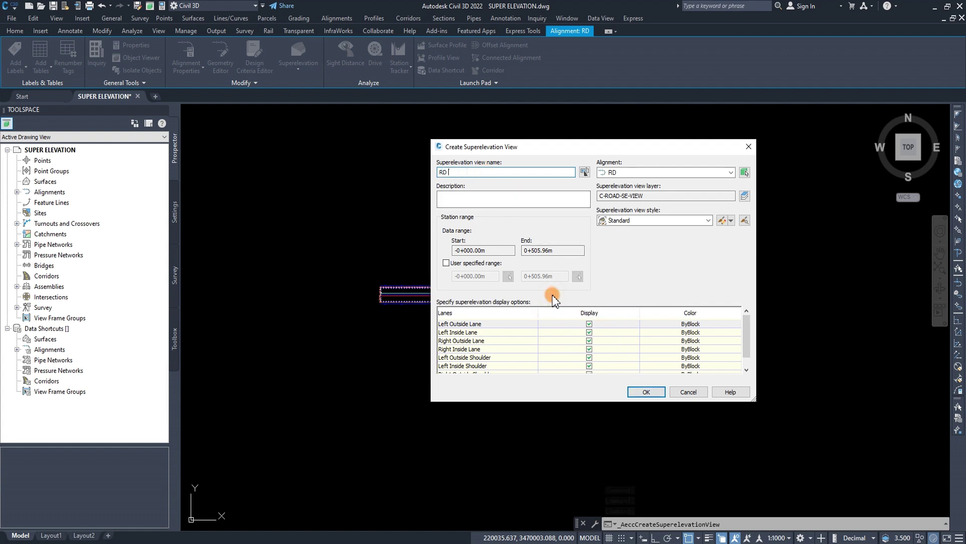
pyautogui.click(574, 250)
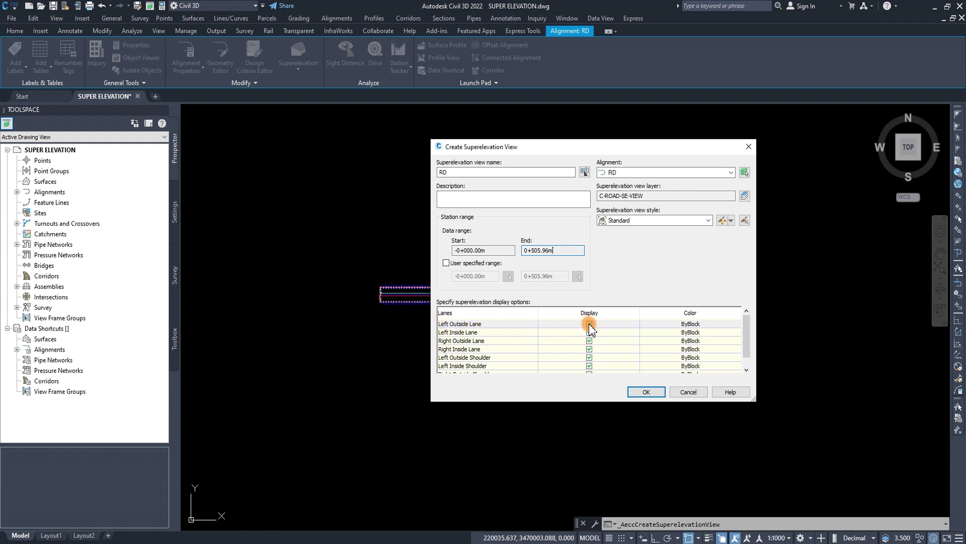
# - Show only the outside lanes, hiding the inside lanes and shoulders
pyautogui.click(476, 325)
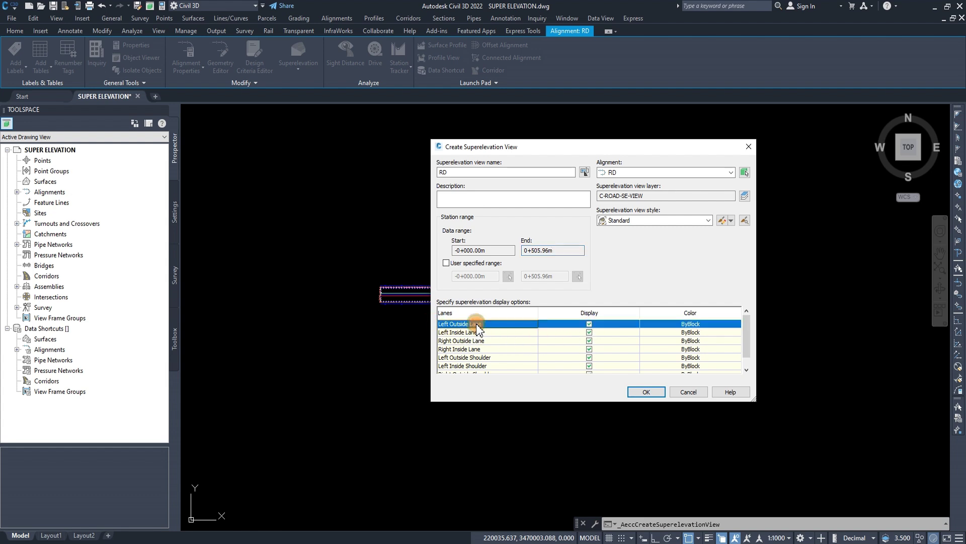
pyautogui.click(476, 341)
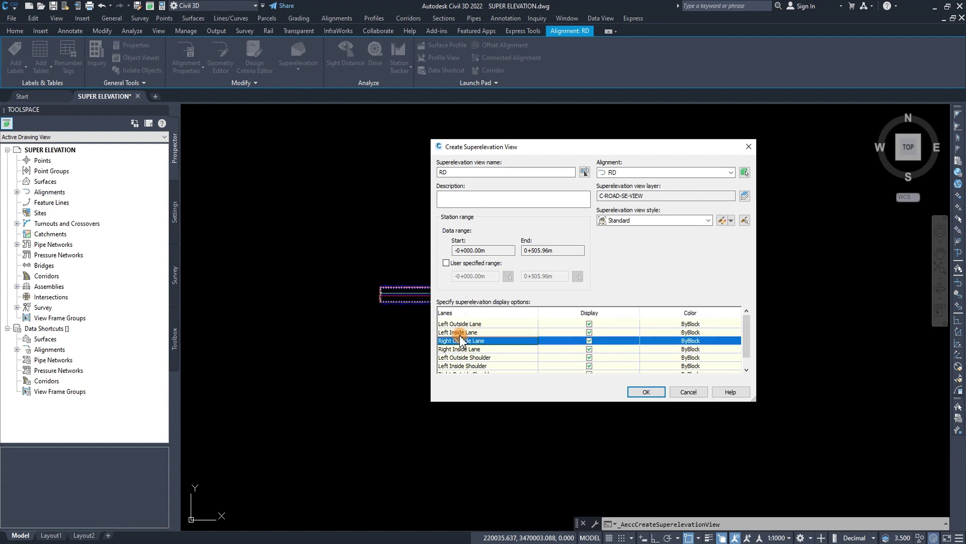
pyautogui.click(589, 332)
pyautogui.click(589, 349)
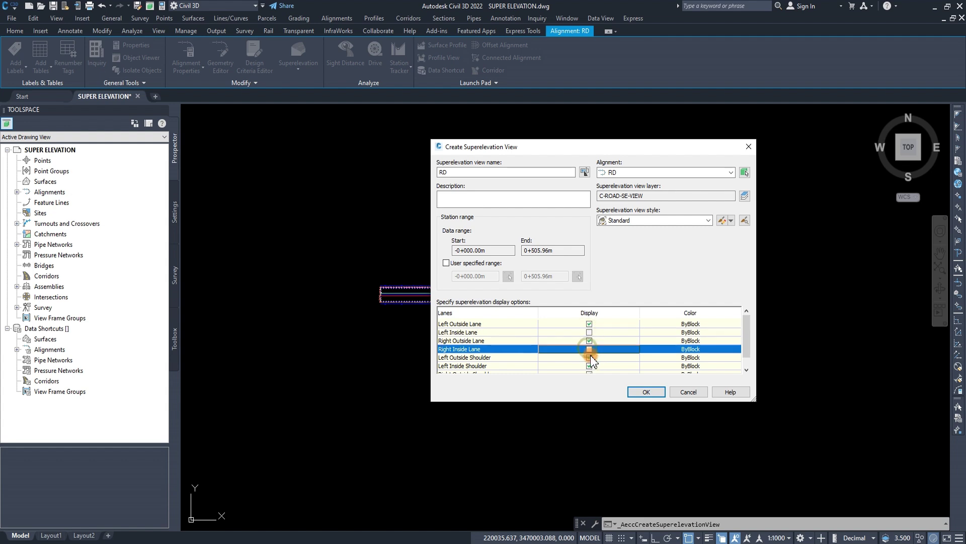
pyautogui.click(590, 365)
pyautogui.click(589, 370)
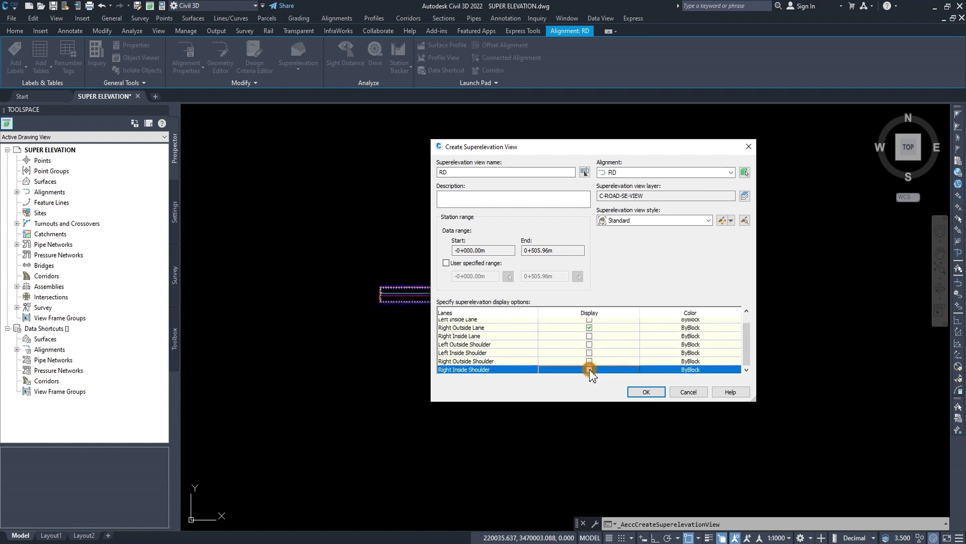
pyautogui.scroll(1, 579, 358)
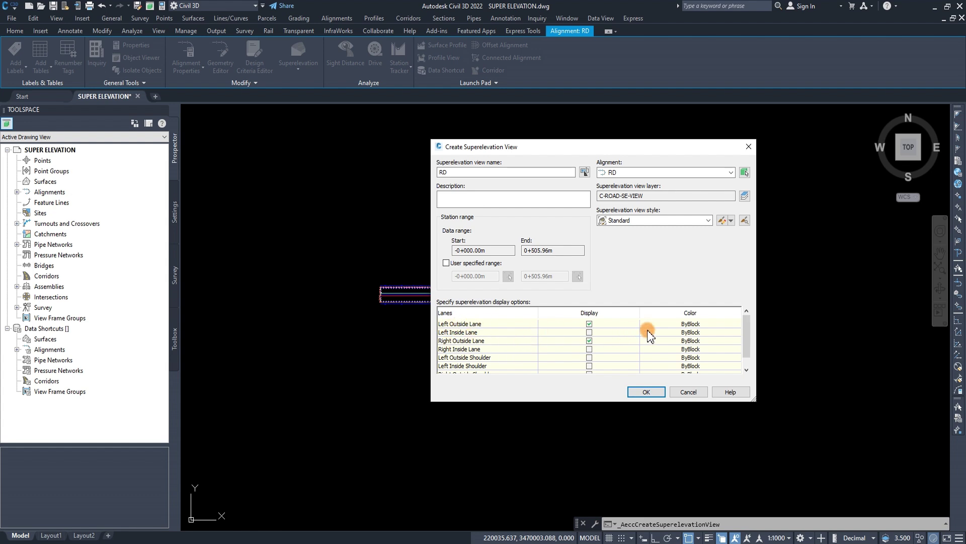
pyautogui.moveTo(629, 147); pyautogui.dragTo(768, 136)
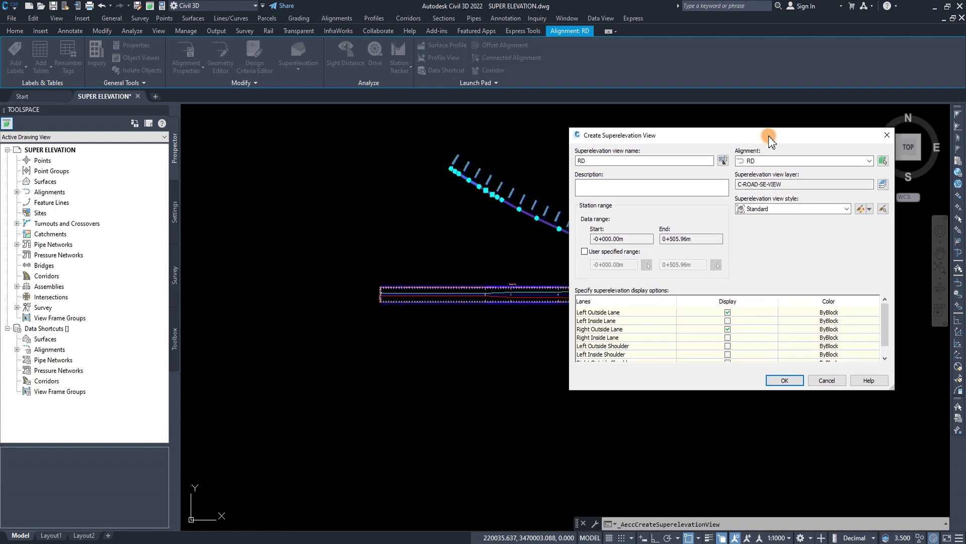
# - Colour the Left Outside Lane cyan and the Right Outside Lane red
pyautogui.click(828, 312)
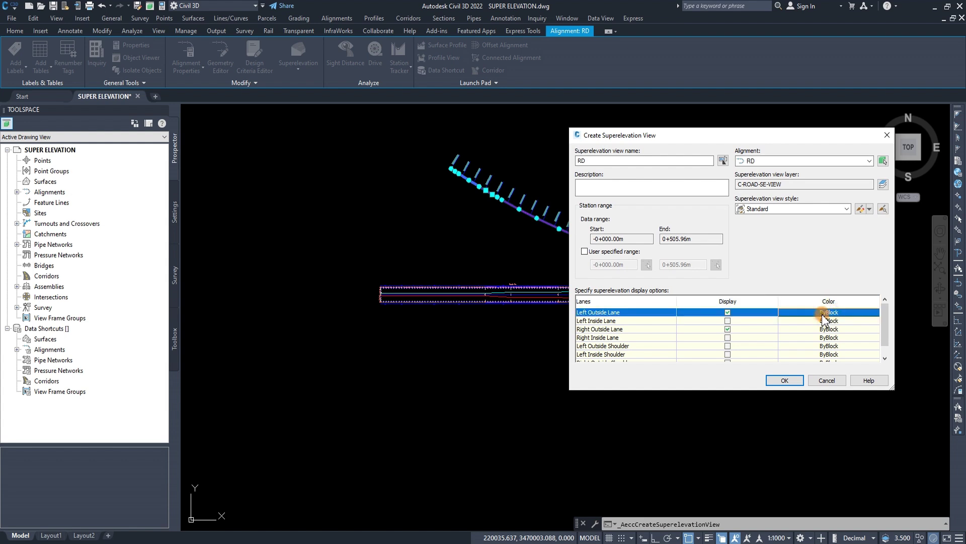
pyautogui.click(300, 278)
pyautogui.click(341, 337)
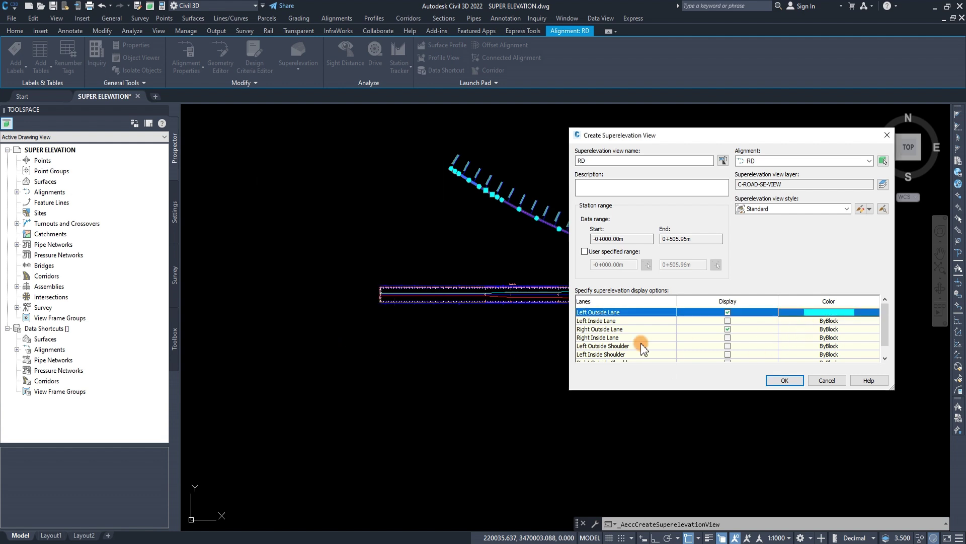
pyautogui.click(840, 330)
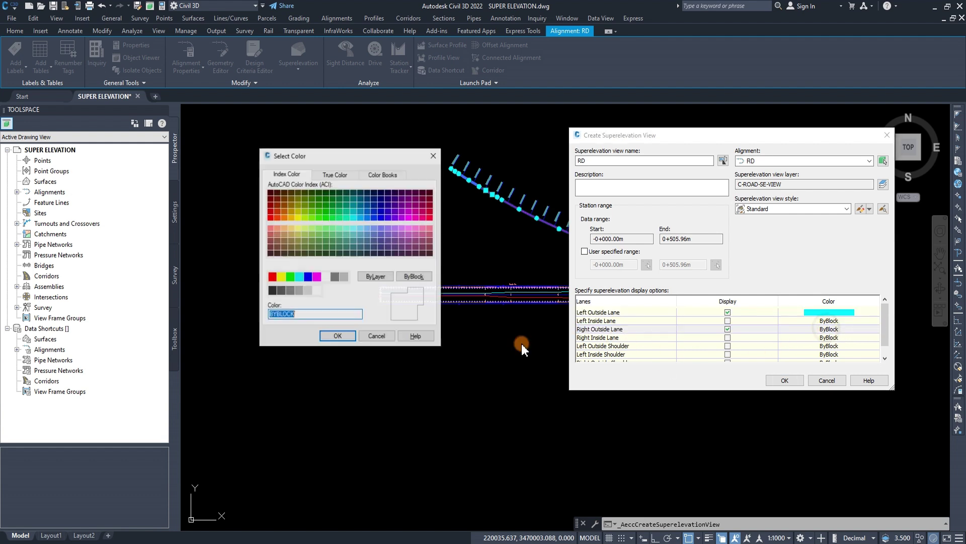
pyautogui.click(272, 277)
pyautogui.click(340, 337)
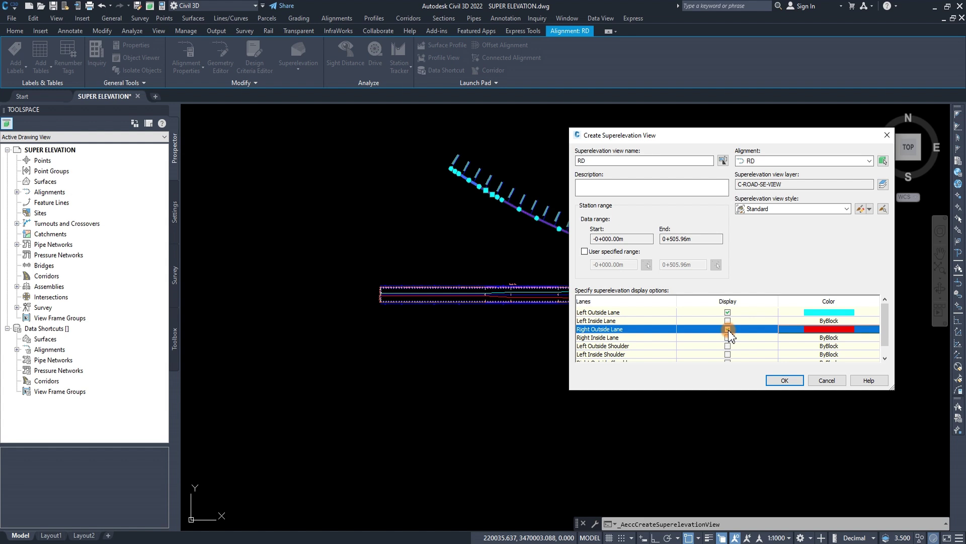
# - Place the RD superelevation view below the curved alignment
pyautogui.click(785, 380)
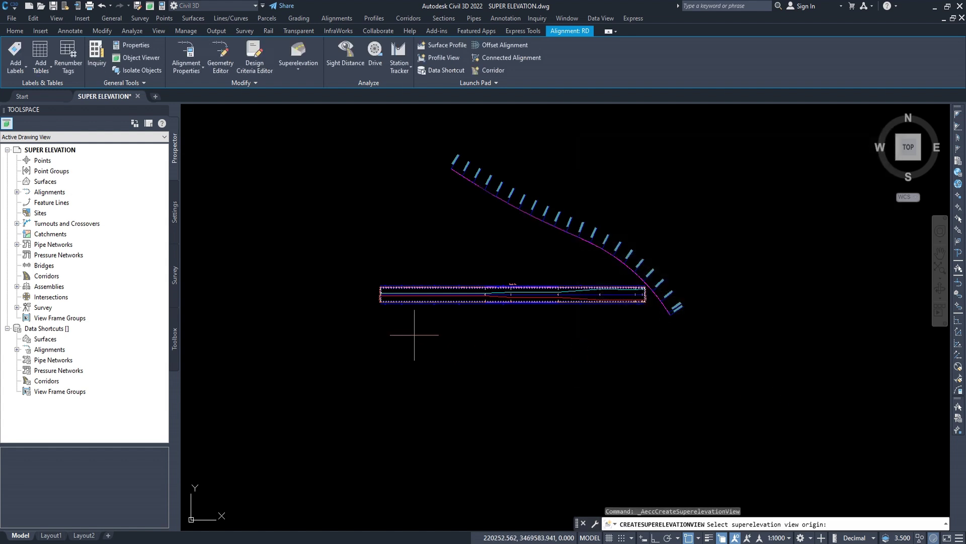
pyautogui.scroll(1, 421, 302)
pyautogui.scroll(3, 410, 264)
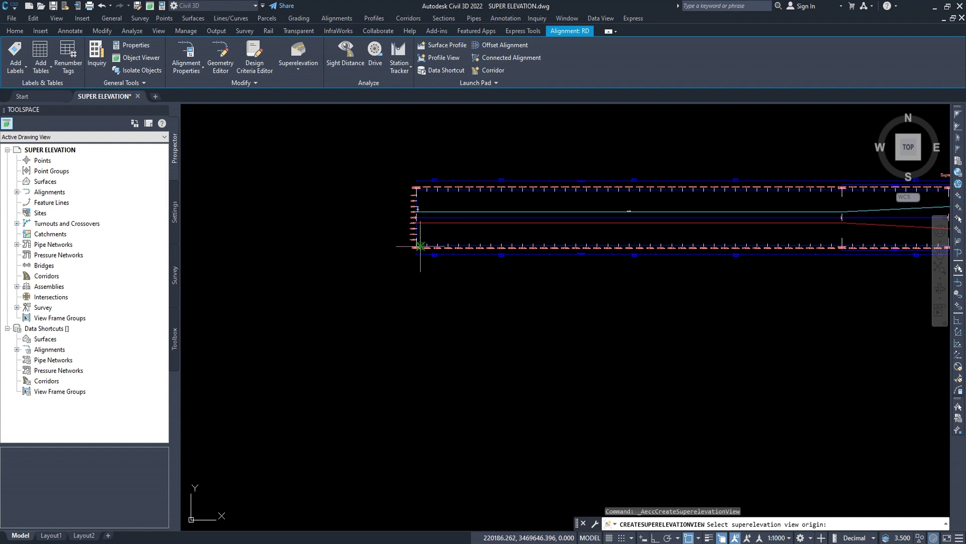
pyautogui.scroll(-4, 420, 265)
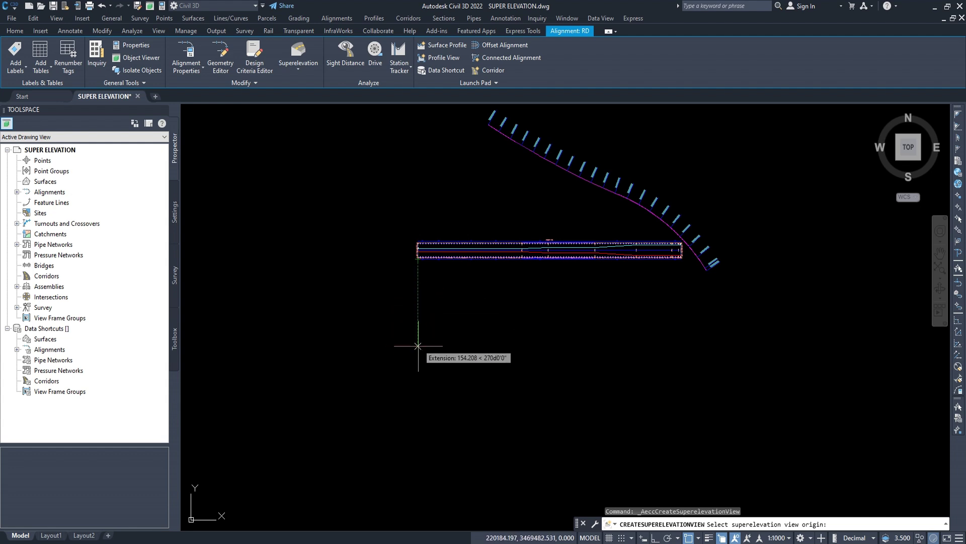
pyautogui.click(418, 375)
pyautogui.press('Escape')
pyautogui.press('Escape')
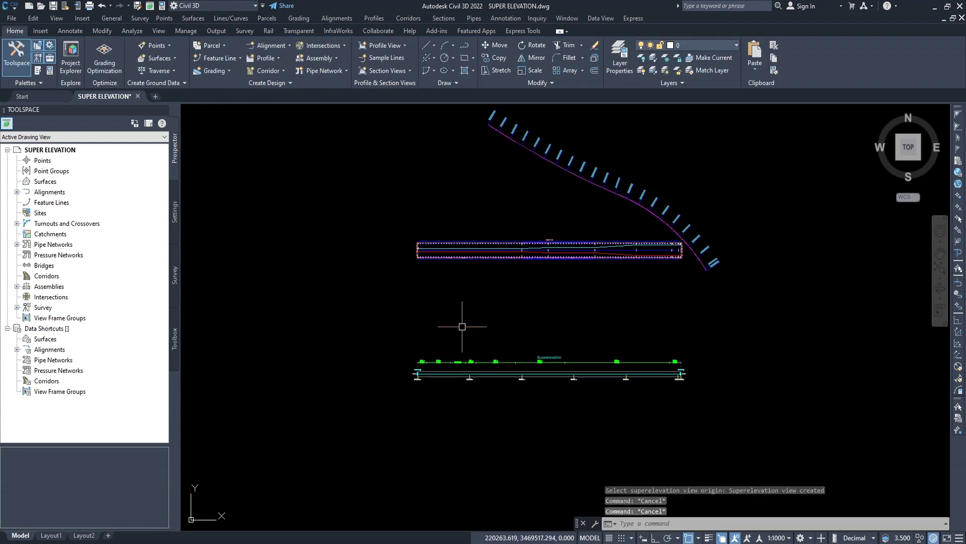
# - Zoom in to check the superelevation view's curve and station labels
pyautogui.scroll(2, 504, 312)
pyautogui.scroll(3, 529, 302)
pyautogui.scroll(3, 521, 279)
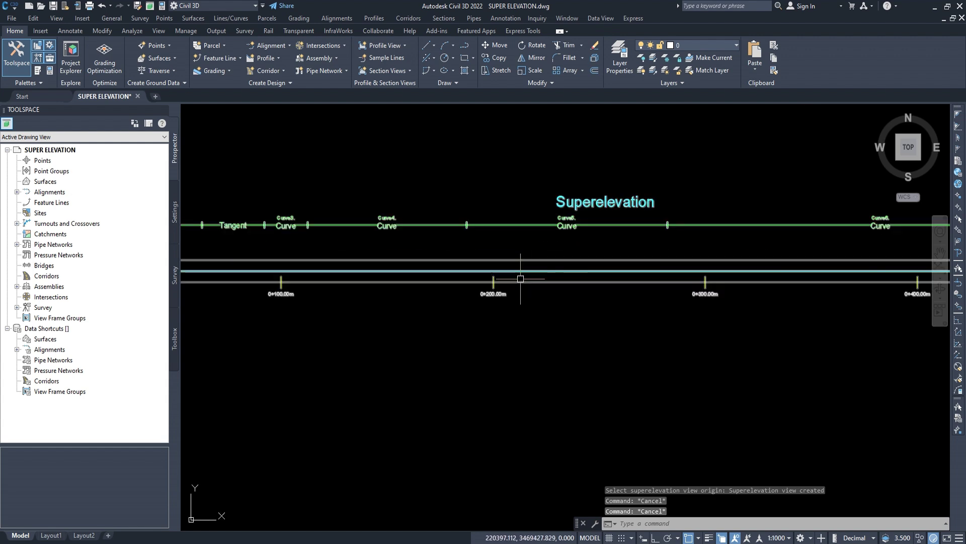
pyautogui.scroll(-5, 520, 279)
pyautogui.scroll(4, 503, 270)
pyautogui.scroll(-4, 525, 292)
pyautogui.scroll(-1, 546, 281)
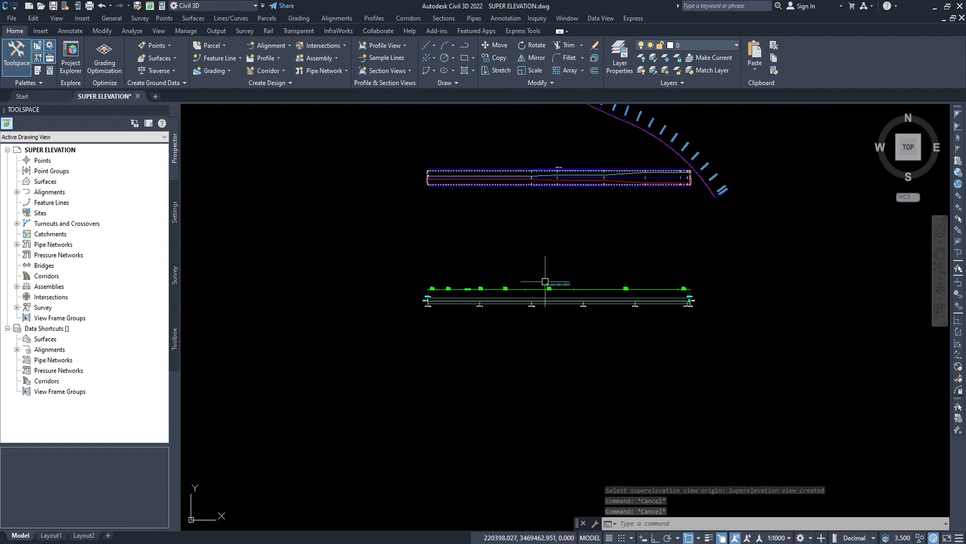
pyautogui.scroll(4, 516, 307)
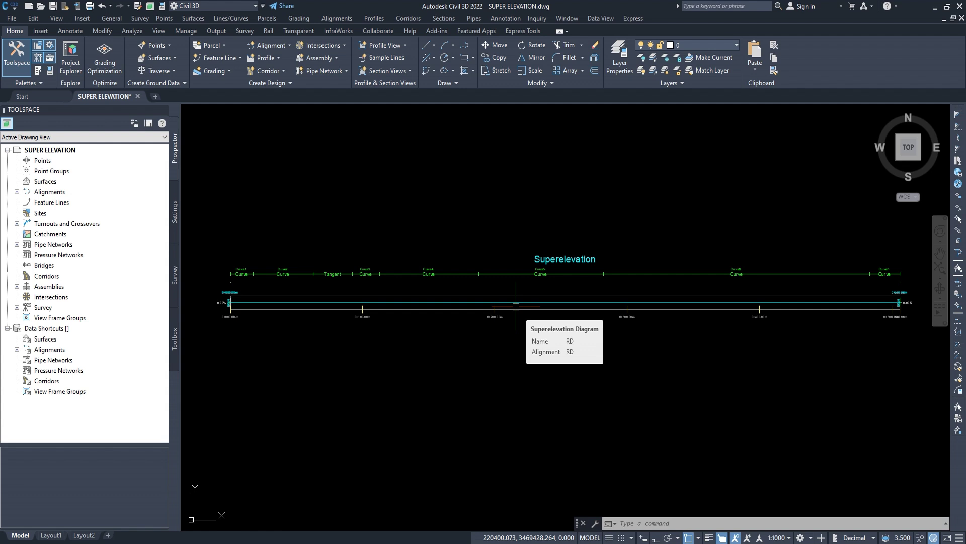
pyautogui.scroll(-3, 516, 307)
pyautogui.scroll(-1, 511, 304)
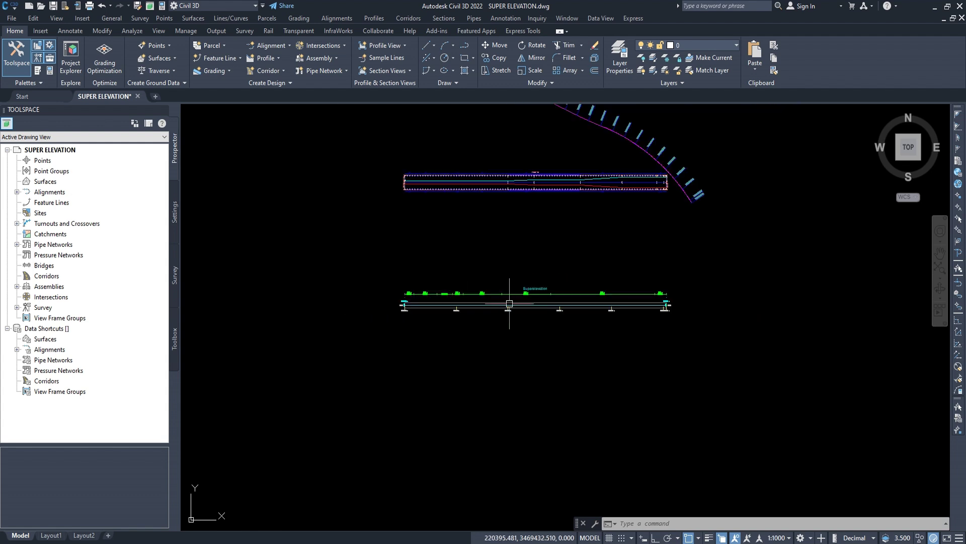
# - Switch the RD superelevation view's object style from Standard to Basic
pyautogui.click(497, 305)
pyautogui.rightClick(497, 304)
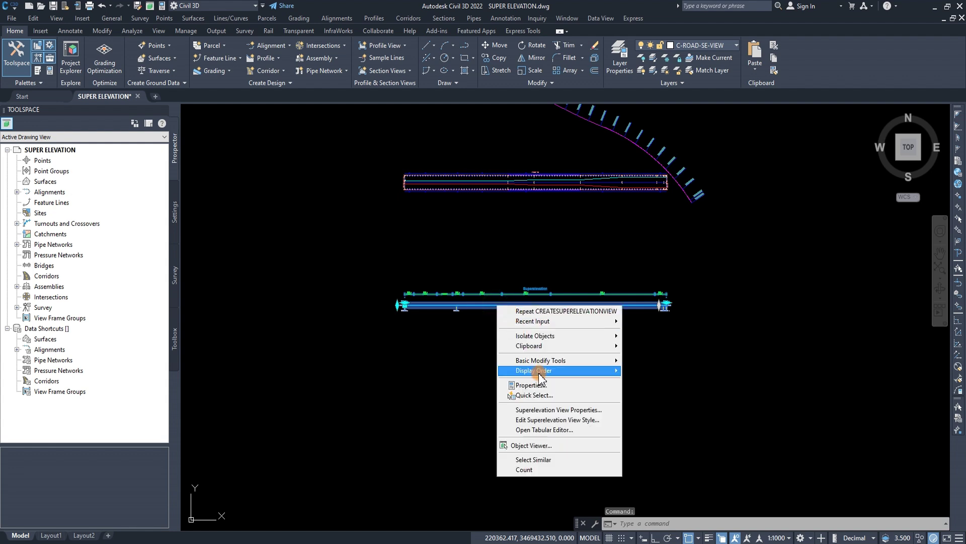
pyautogui.press('Escape')
pyautogui.press('Escape')
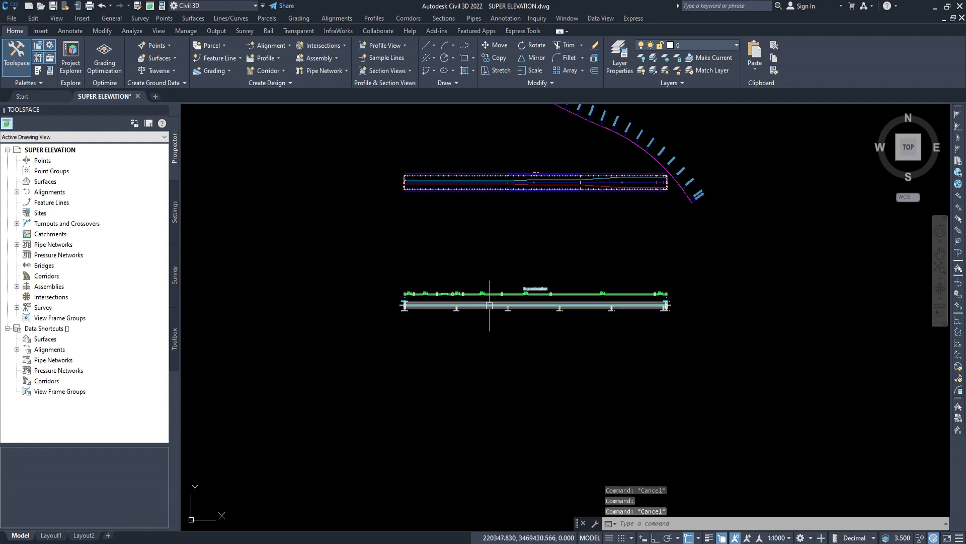
pyautogui.rightClick(497, 301)
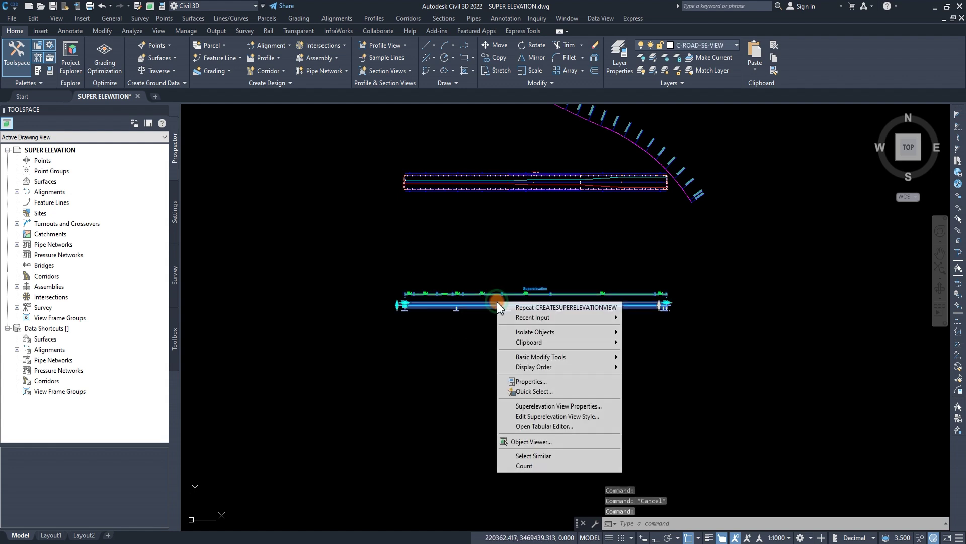
pyautogui.click(554, 406)
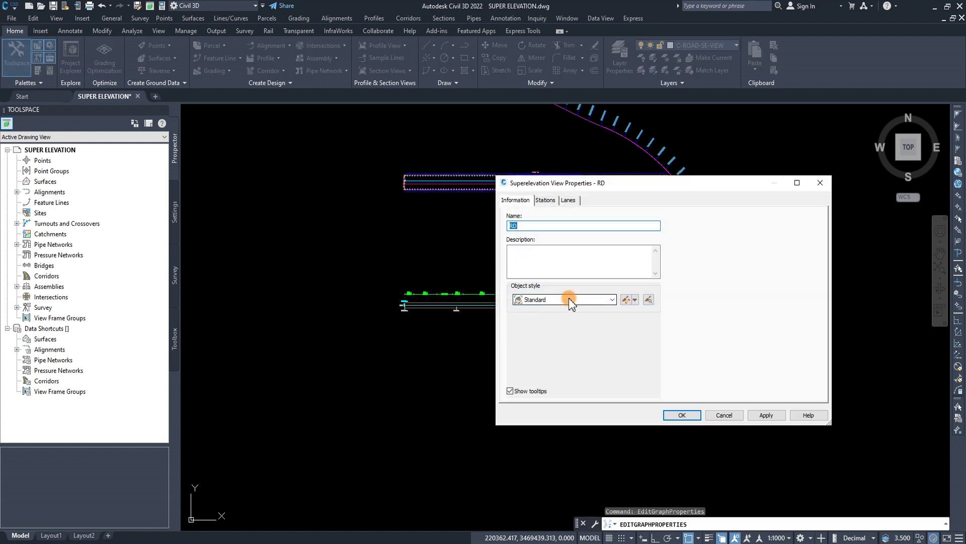
pyautogui.click(570, 300)
pyautogui.click(541, 309)
pyautogui.click(766, 414)
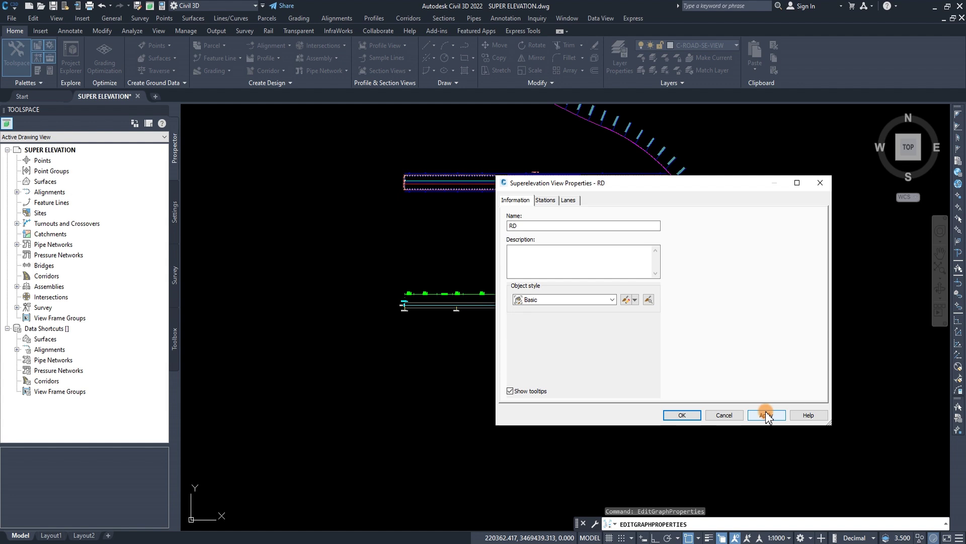
pyautogui.click(681, 415)
pyautogui.press('Escape')
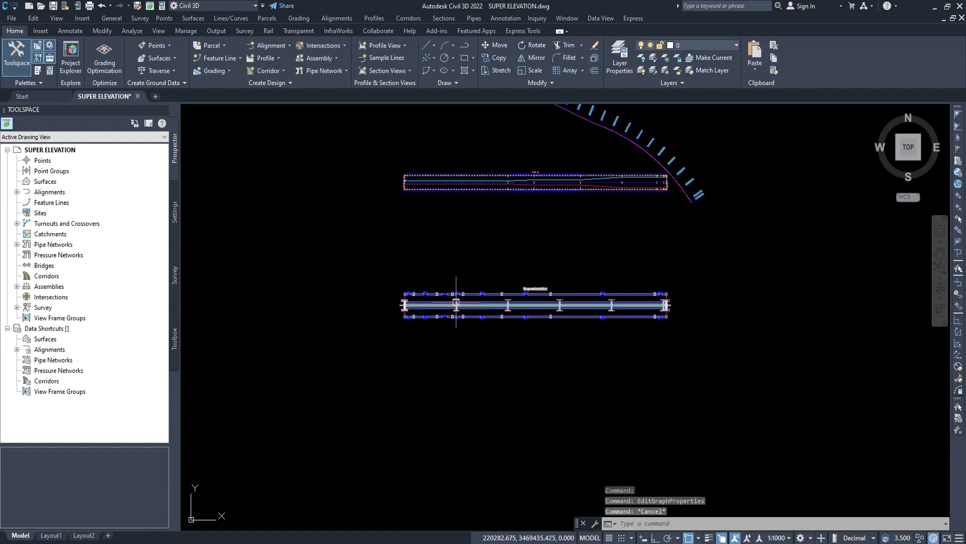
# - Zoom around the diagram's start and select the superelevation diagram
pyautogui.scroll(2, 469, 296)
pyautogui.scroll(-4, 457, 291)
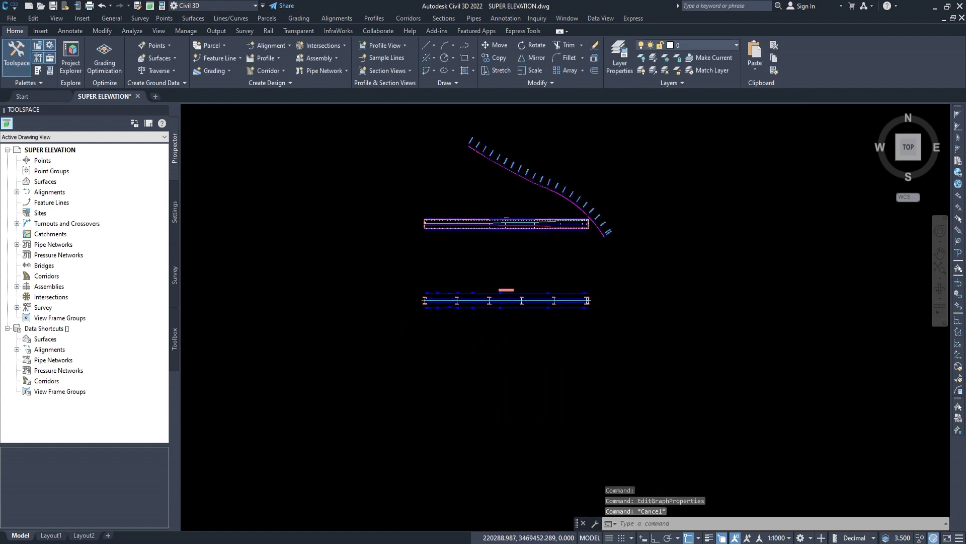
pyautogui.scroll(3, 449, 256)
pyautogui.scroll(2, 412, 218)
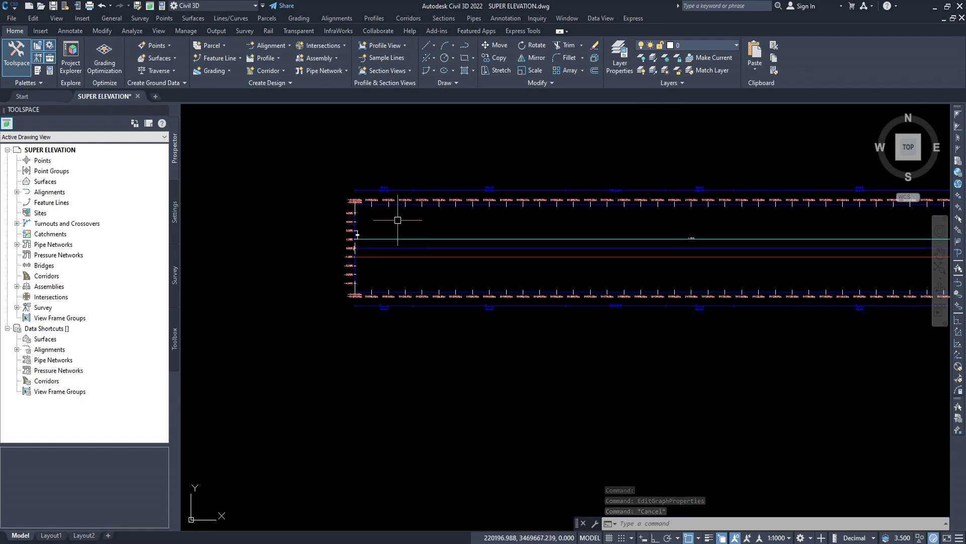
pyautogui.scroll(-1, 397, 222)
pyautogui.scroll(-1, 397, 230)
pyautogui.scroll(-2, 397, 231)
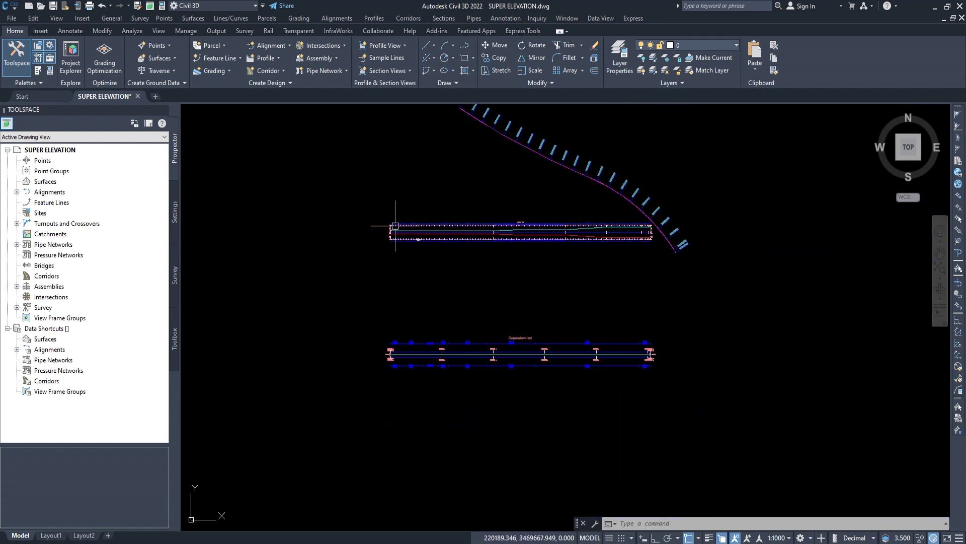
pyautogui.scroll(3, 377, 224)
pyautogui.scroll(5, 454, 229)
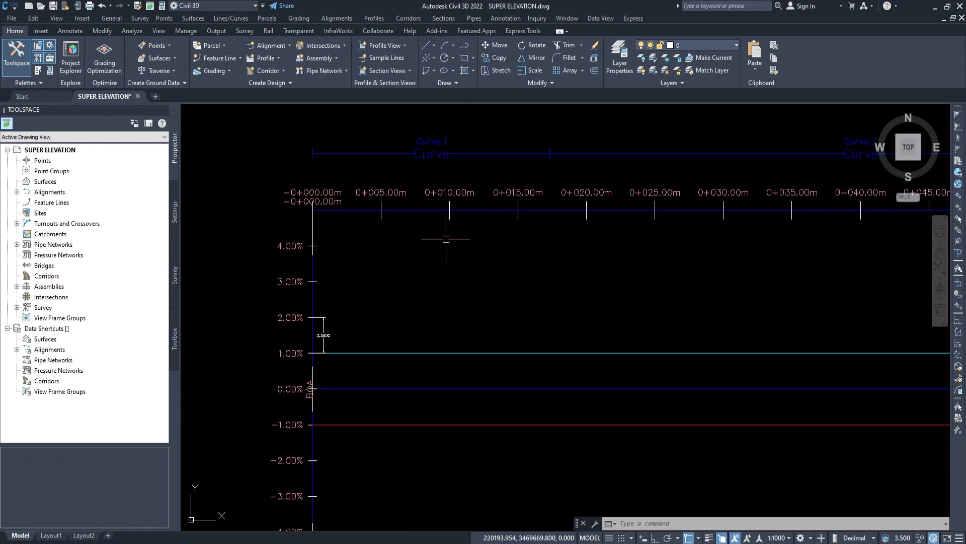
pyautogui.moveTo(444, 237); pyautogui.dragTo(426, 251, button='middle')
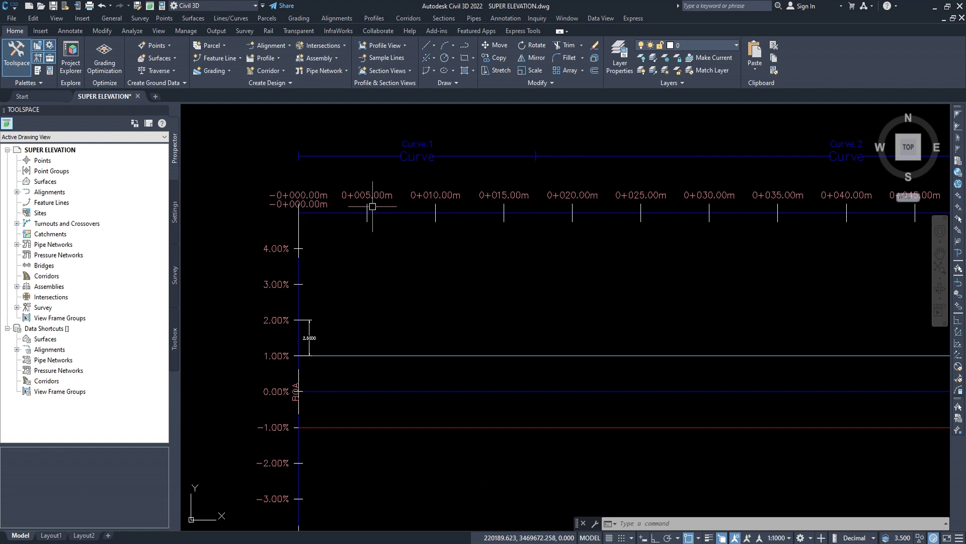
pyautogui.scroll(-5, 387, 205)
pyautogui.scroll(-3, 442, 237)
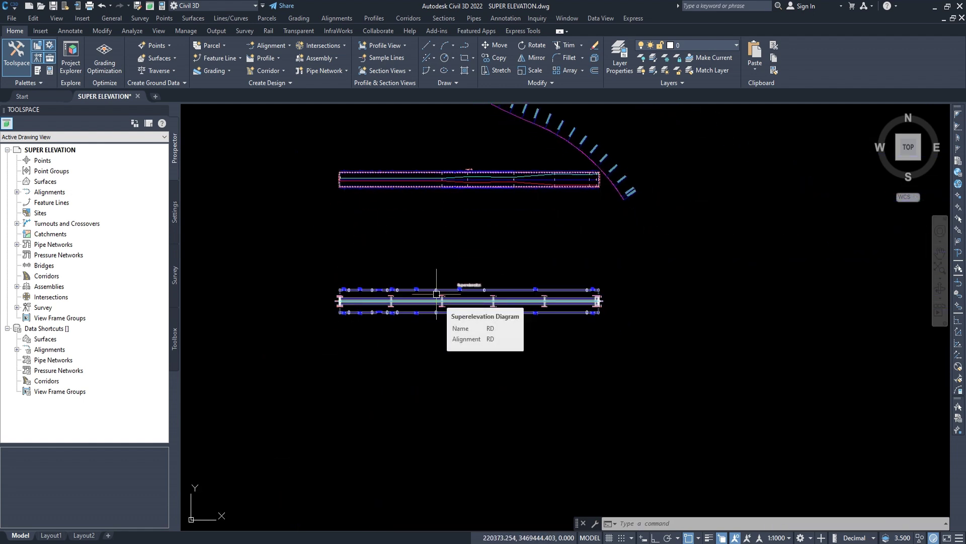
pyautogui.scroll(4, 436, 294)
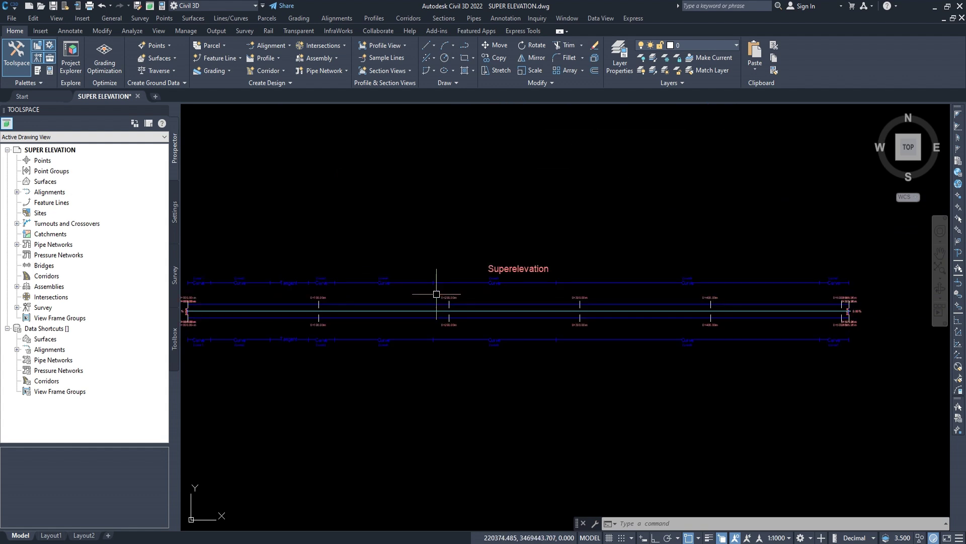
pyautogui.scroll(-2, 436, 294)
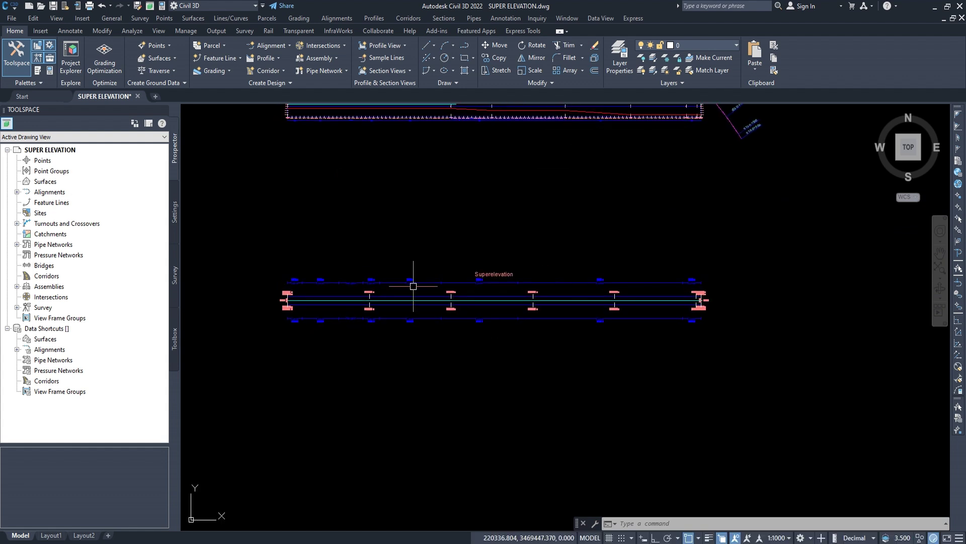
pyautogui.click(411, 297)
# - Set the Basic style's top and bottom axis major tick intervals to 5.000m
pyautogui.rightClick(414, 298)
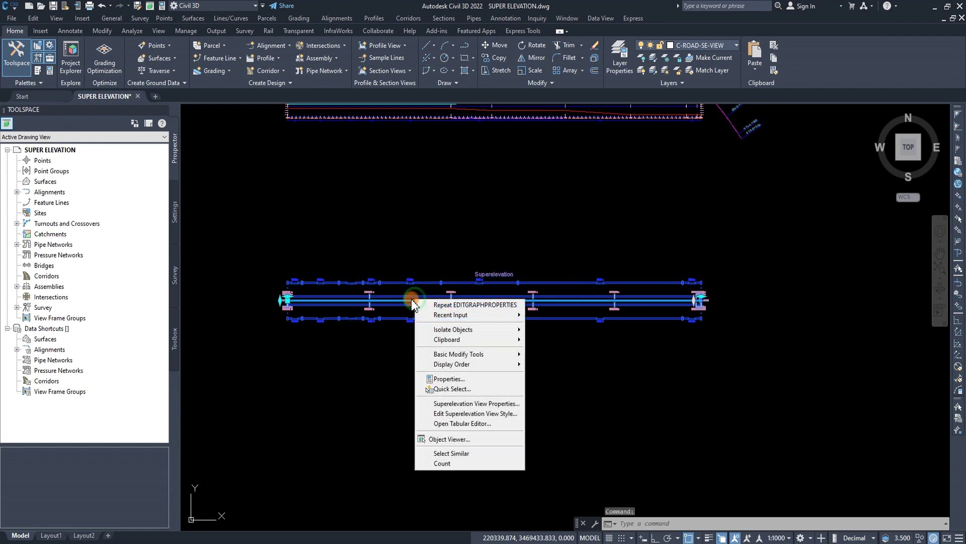
pyautogui.click(479, 403)
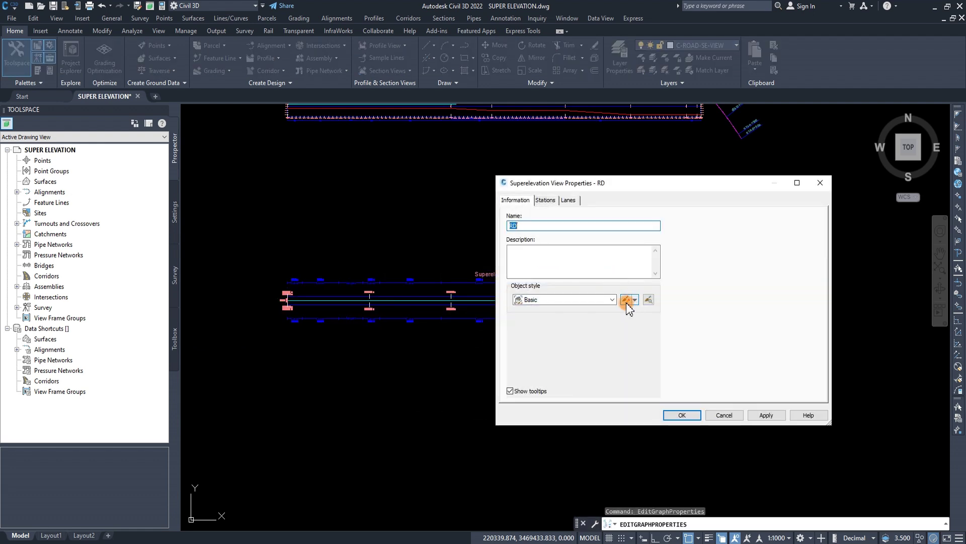
pyautogui.click(626, 301)
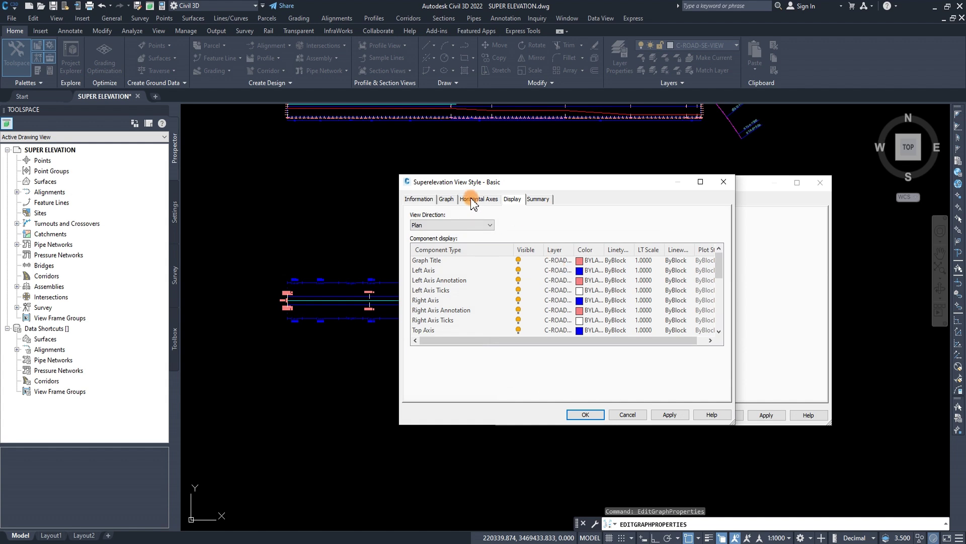
pyautogui.click(473, 200)
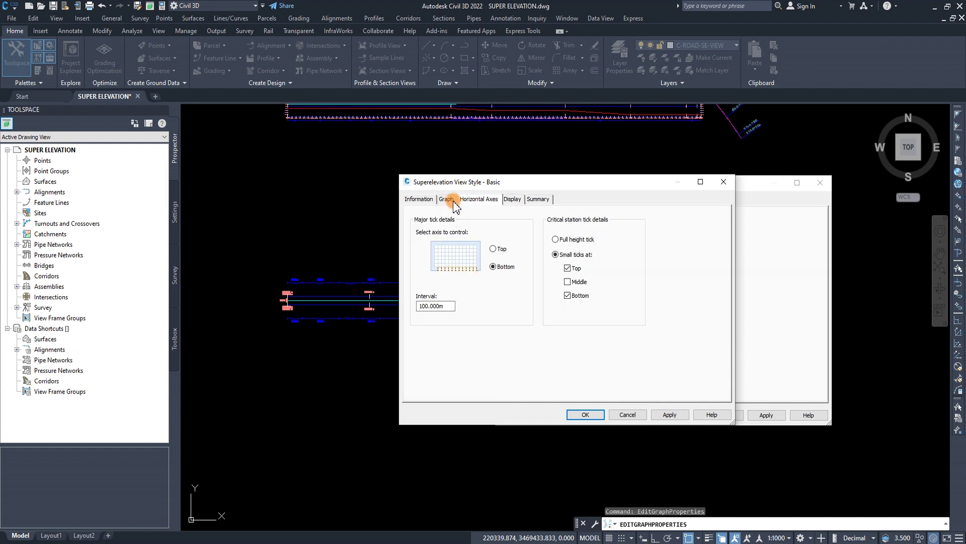
pyautogui.click(539, 199)
pyautogui.doubleClick(435, 262)
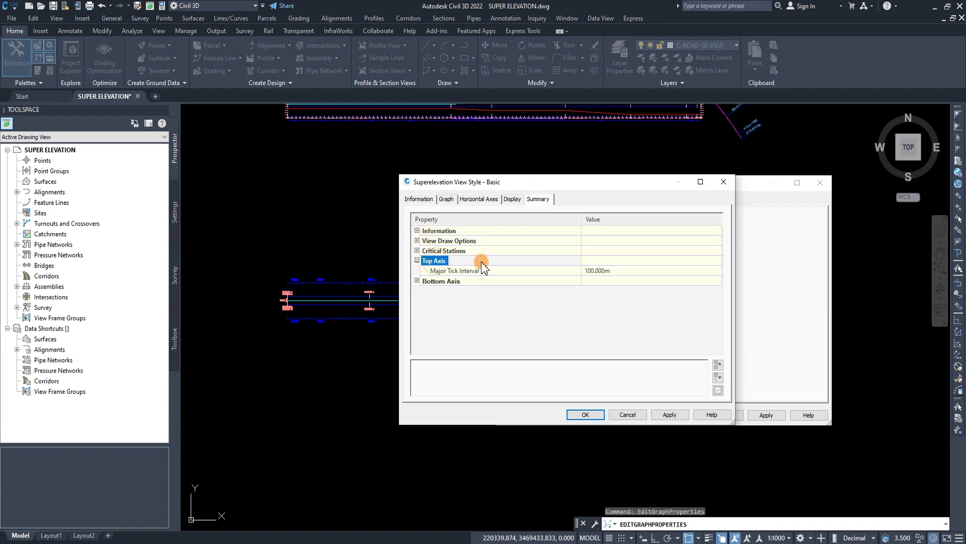
pyautogui.click(604, 272)
pyautogui.write('5')
pyautogui.press('Return')
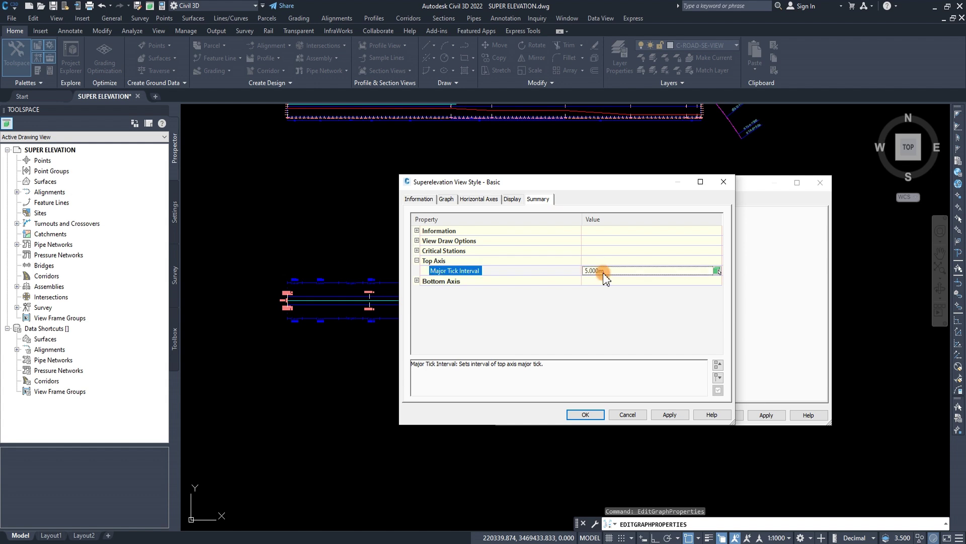
pyautogui.doubleClick(451, 282)
pyautogui.click(606, 291)
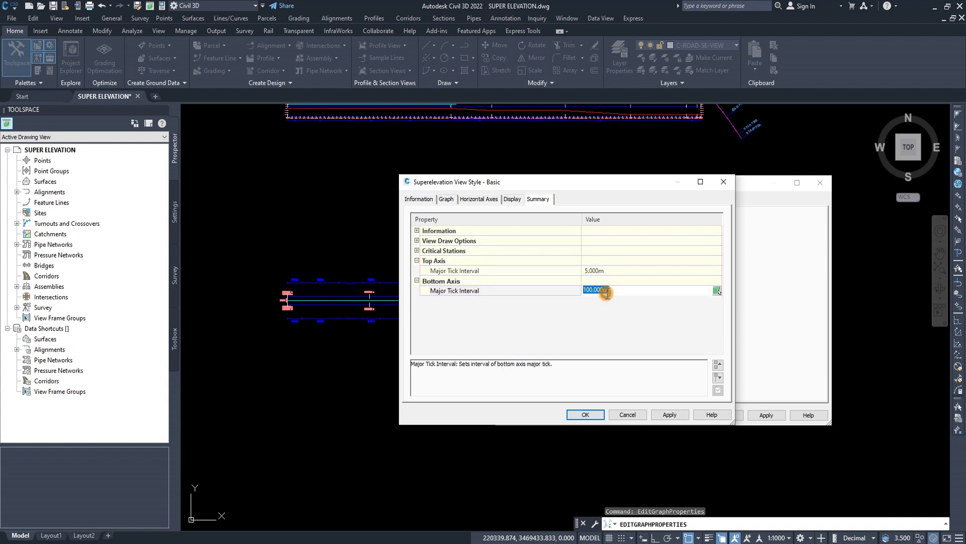
pyautogui.write('5')
pyautogui.press('Return')
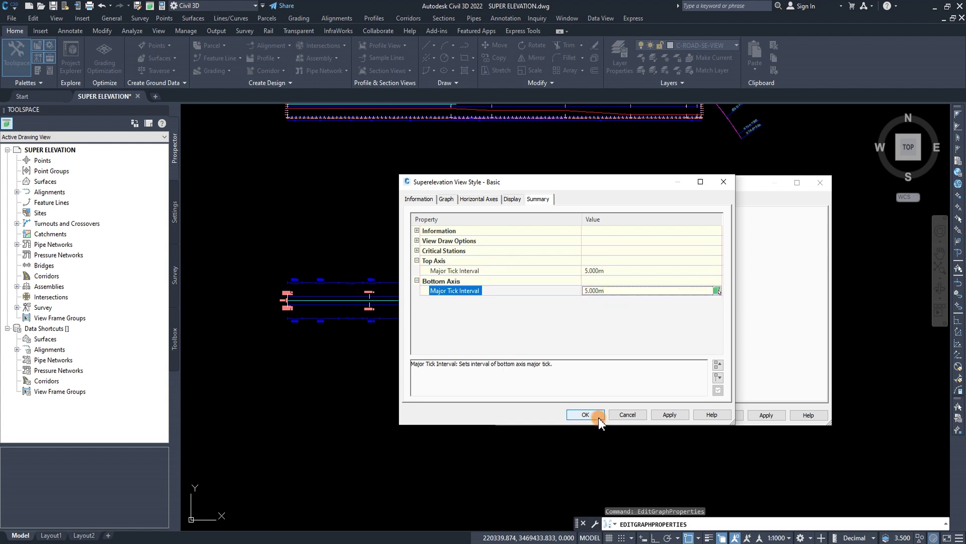
# - Check the style's graph vertical unit height, then apply the style changes to the view
pyautogui.click(598, 415)
pyautogui.click(628, 299)
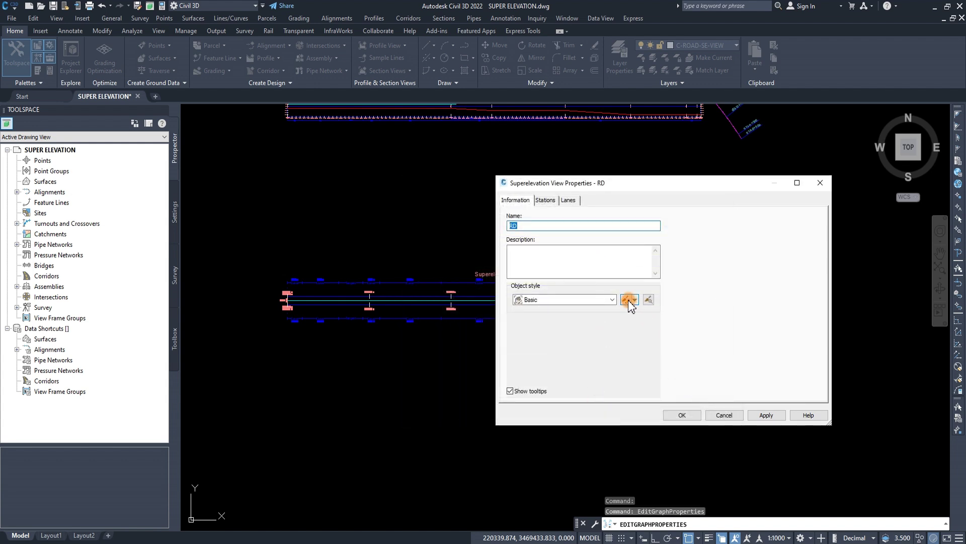
pyautogui.click(446, 199)
pyautogui.moveTo(448, 242); pyautogui.dragTo(416, 243)
pyautogui.write('1')
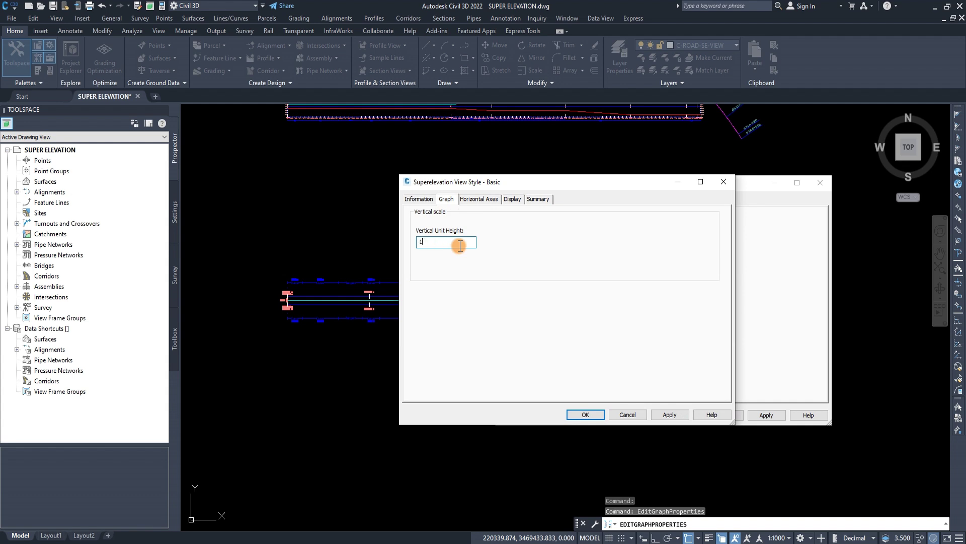
pyautogui.click(584, 413)
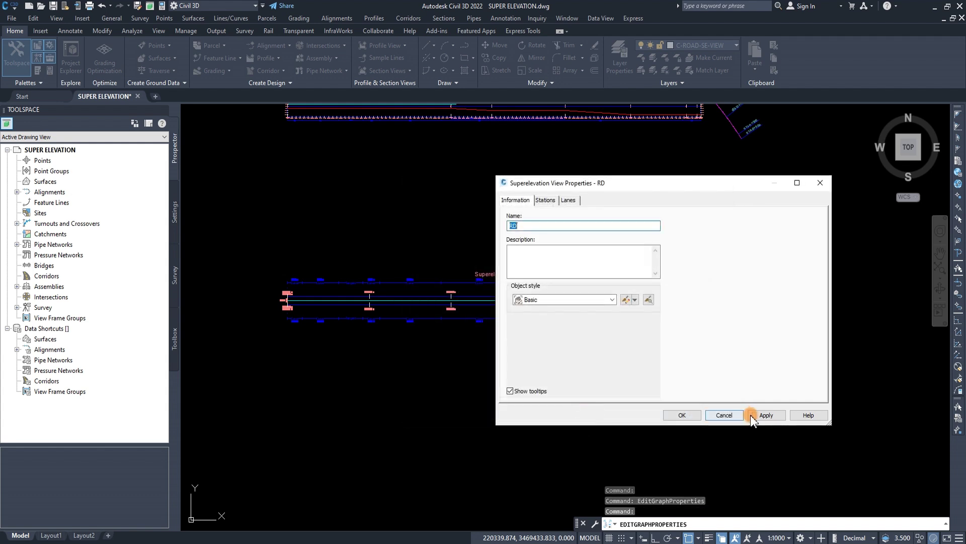
pyautogui.click(768, 414)
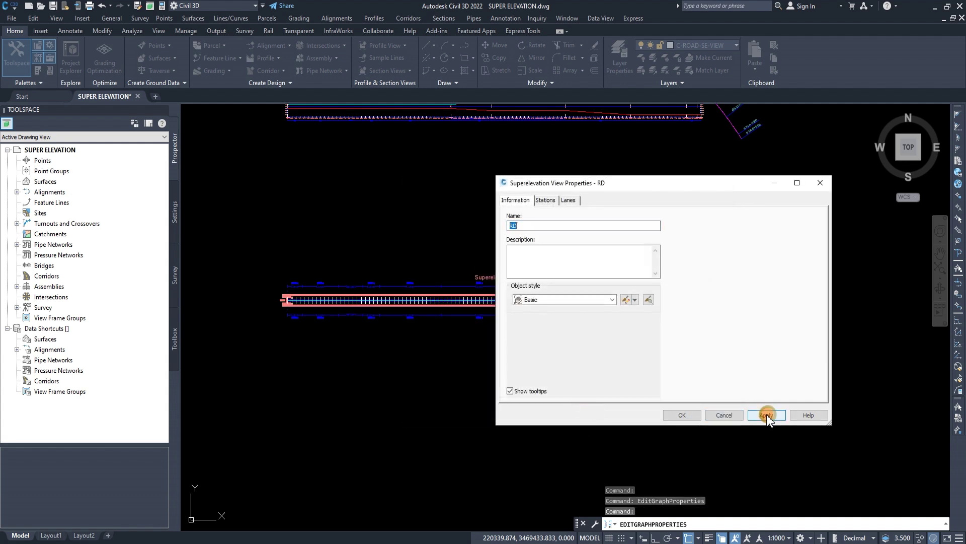
pyautogui.click(684, 414)
# - Set the drawing's annotation scale to 1:250
pyautogui.press('Escape')
pyautogui.press('Escape')
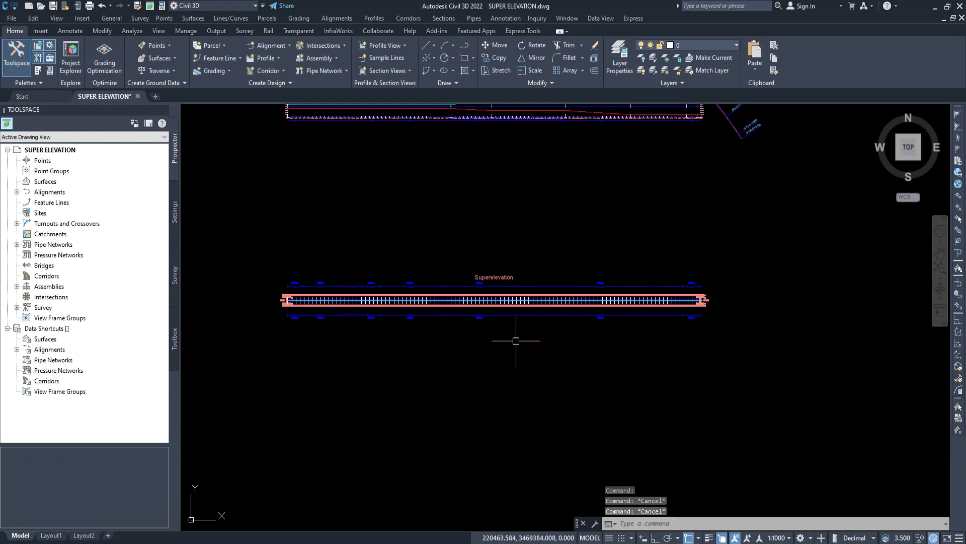
pyautogui.scroll(5, 453, 271)
pyautogui.scroll(4, 450, 254)
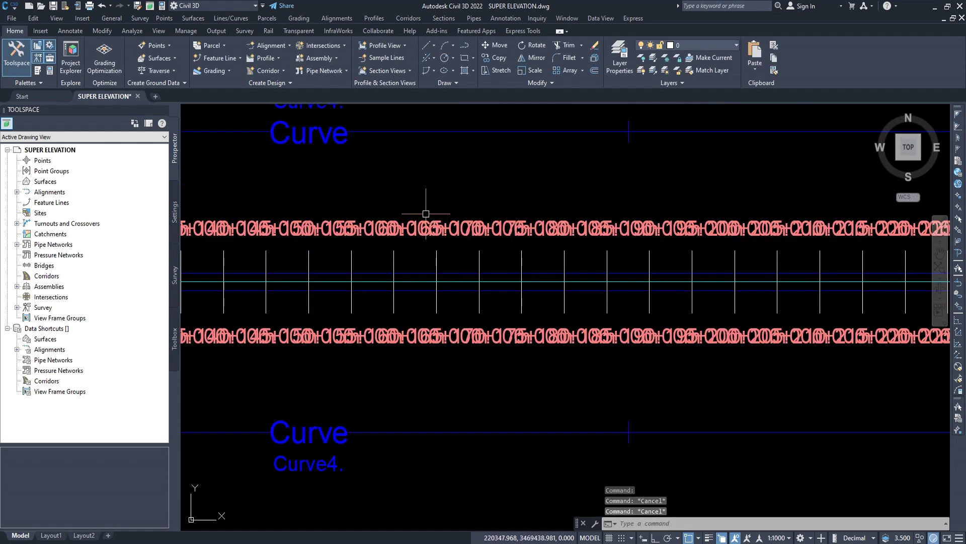
pyautogui.scroll(-8, 432, 251)
pyautogui.click(766, 533)
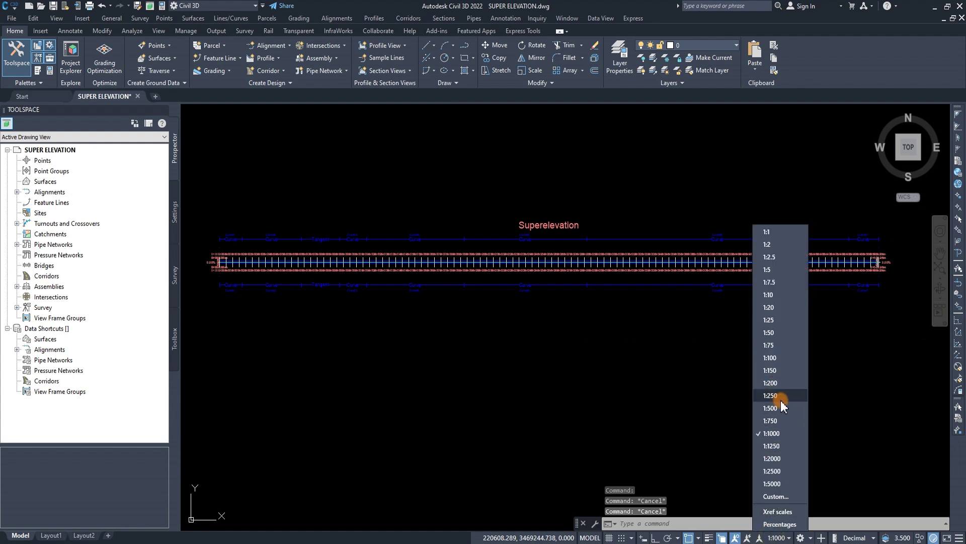
pyautogui.click(770, 396)
# - Zoom and pan to the superelevation view's station and percent grid
pyautogui.scroll(3, 457, 280)
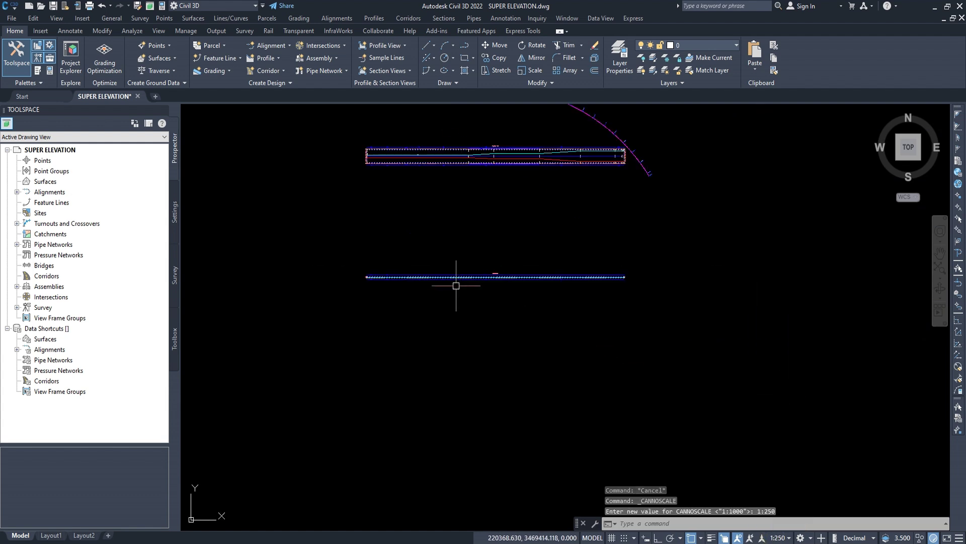
pyautogui.scroll(2, 458, 281)
pyautogui.scroll(3, 421, 288)
pyautogui.scroll(2, 421, 288)
pyautogui.scroll(2, 421, 288)
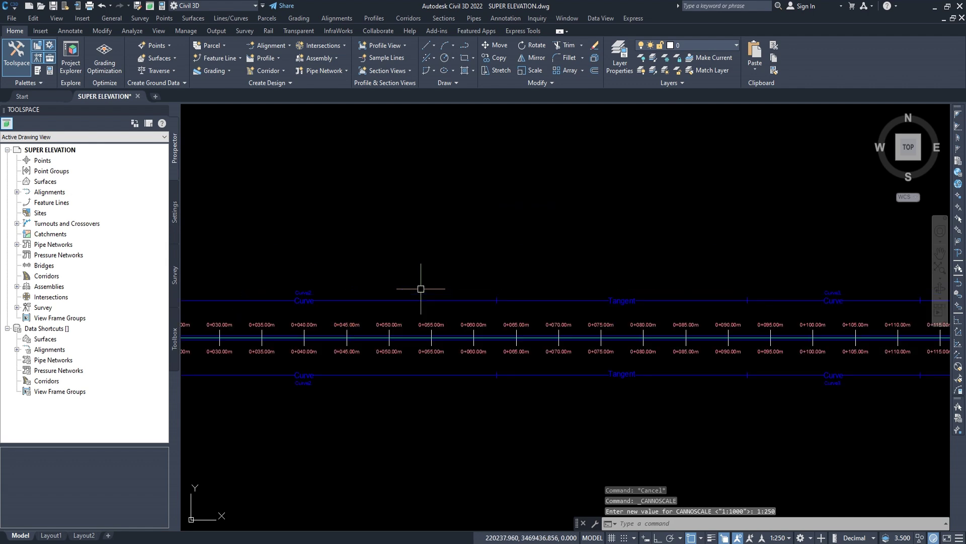
pyautogui.scroll(-3, 421, 288)
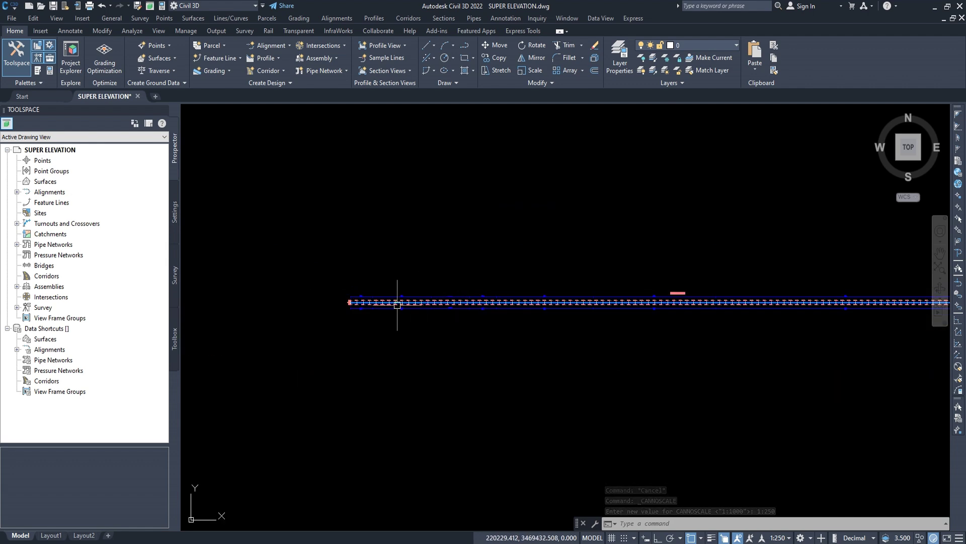
pyautogui.scroll(-2, 420, 289)
pyautogui.scroll(-2, 394, 304)
pyautogui.scroll(-2, 403, 292)
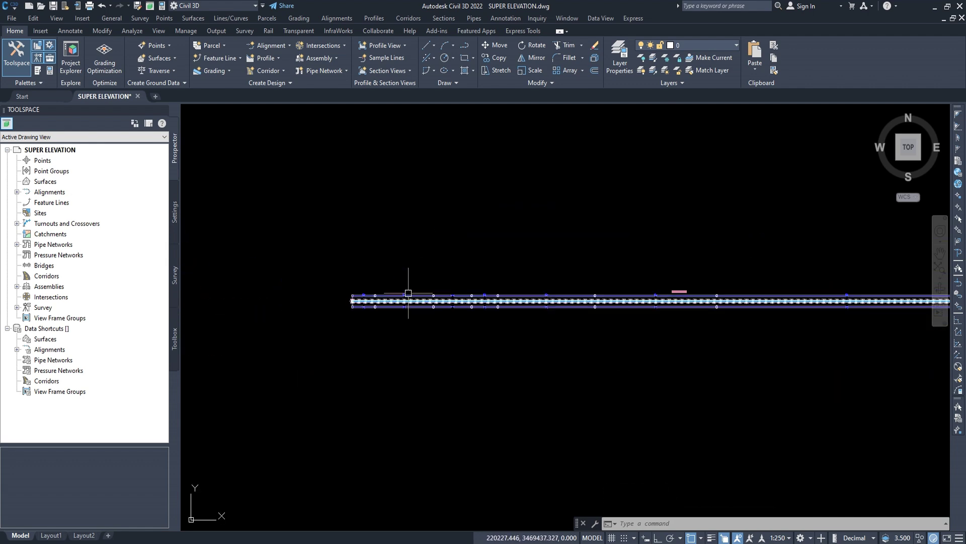
pyautogui.scroll(-2, 457, 247)
pyautogui.scroll(-2, 477, 225)
pyautogui.moveTo(477, 225); pyautogui.dragTo(477, 320, button='middle')
pyautogui.scroll(4, 384, 237)
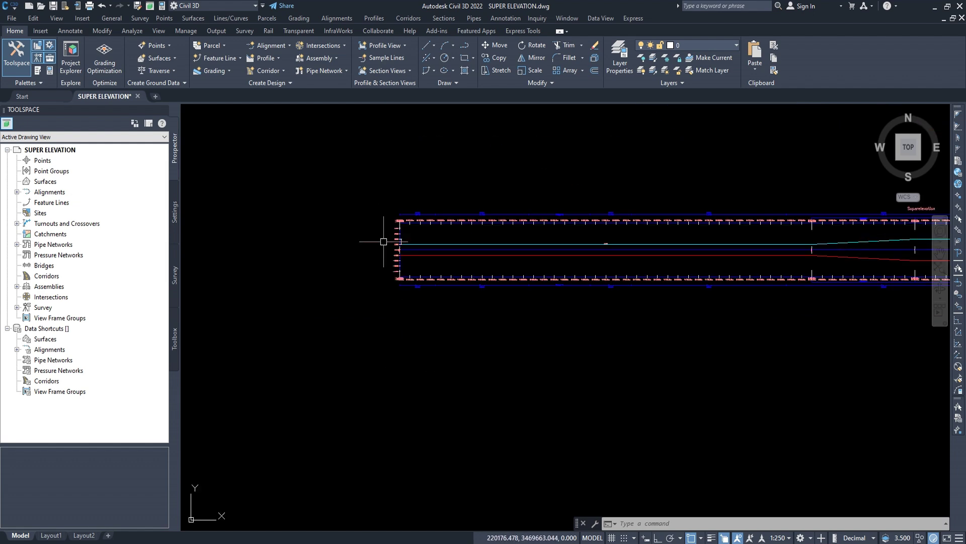
pyautogui.scroll(2, 398, 229)
pyautogui.scroll(4, 417, 227)
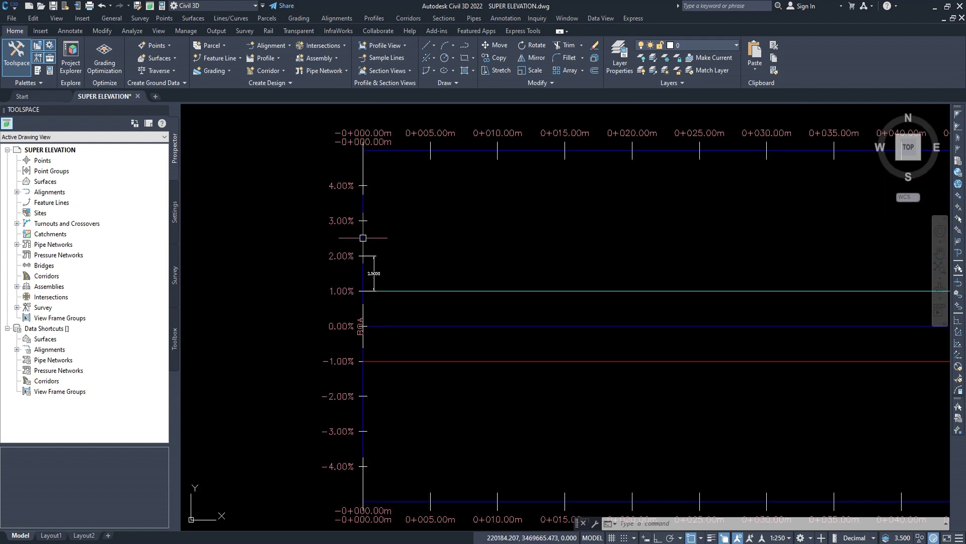
pyautogui.scroll(-2, 421, 273)
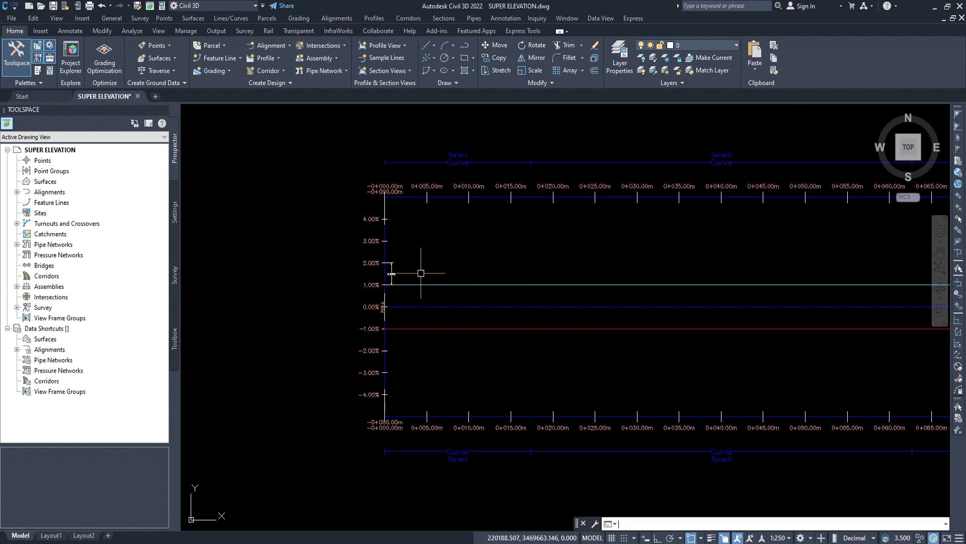
# - Add a 2.5000 aligned dimension between the 0.00% and 1.00% grid lines
pyautogui.write('DAL')
pyautogui.press('Return')
pyautogui.scroll(3, 363, 319)
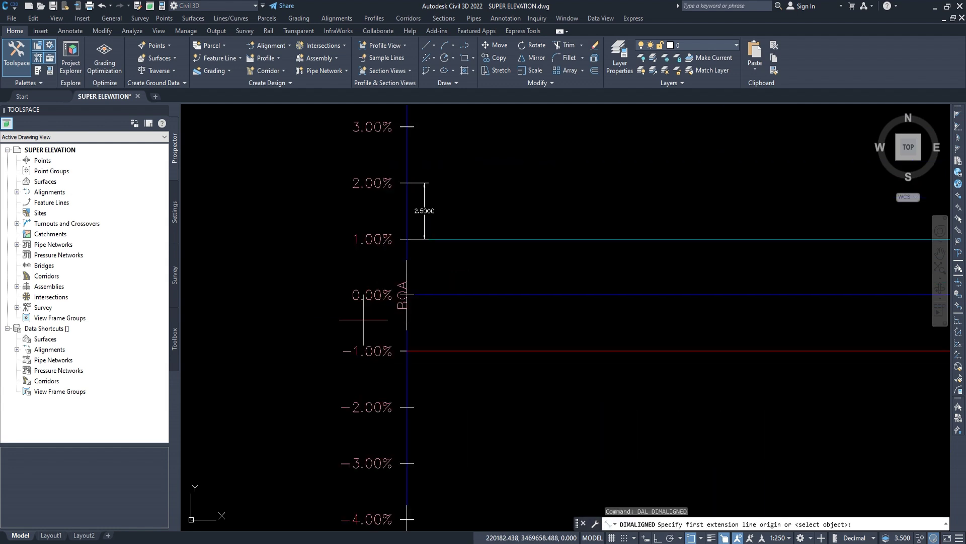
pyautogui.click(406, 295)
pyautogui.click(407, 239)
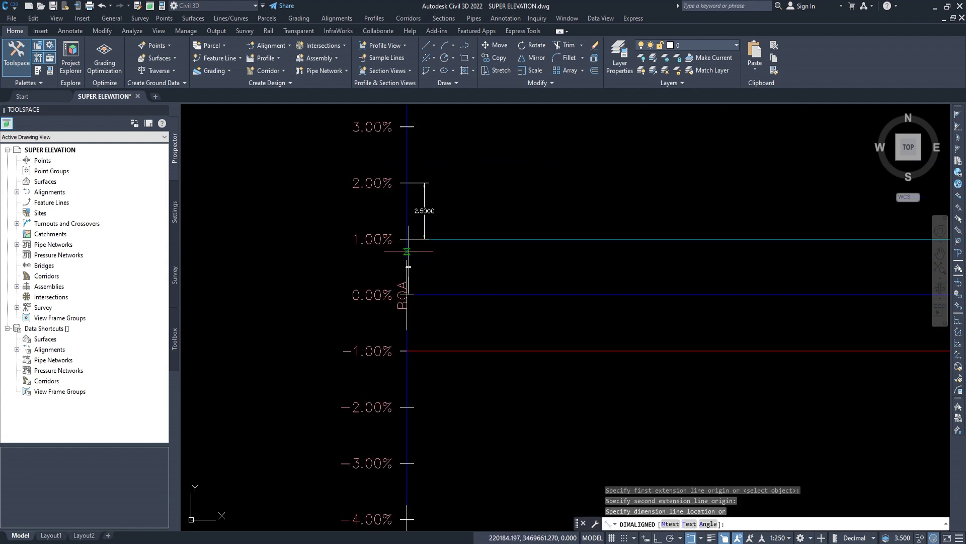
pyautogui.click(426, 271)
pyautogui.scroll(3, 431, 270)
pyautogui.scroll(3, 425, 252)
pyautogui.scroll(3, 408, 250)
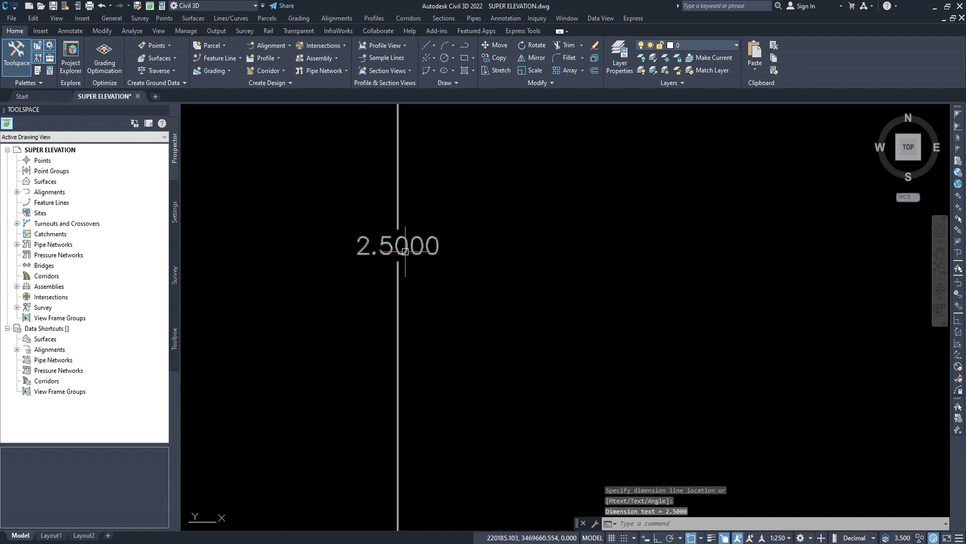
# - Zoom and pan back out toward the lower alignment band
pyautogui.scroll(-8, 405, 251)
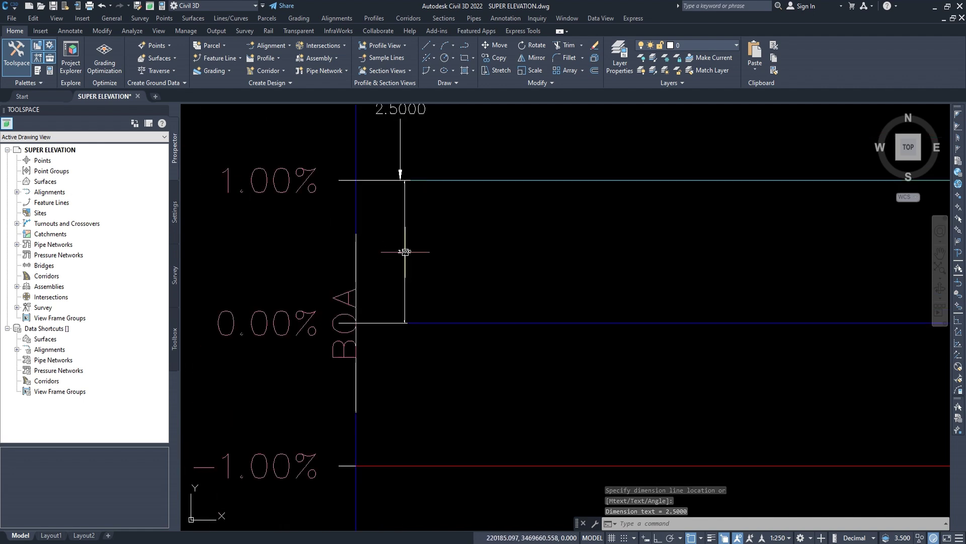
pyautogui.scroll(-5, 405, 252)
pyautogui.scroll(-4, 400, 249)
pyautogui.scroll(-3, 403, 254)
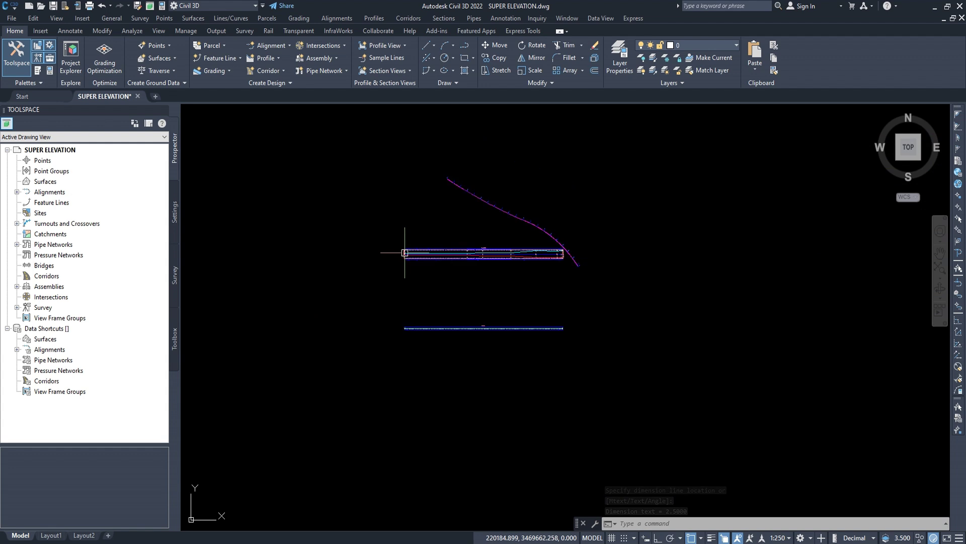
pyautogui.scroll(-2, 404, 254)
pyautogui.moveTo(429, 291); pyautogui.dragTo(458, 271, button='middle')
pyautogui.scroll(5, 445, 284)
pyautogui.scroll(-5, 431, 240)
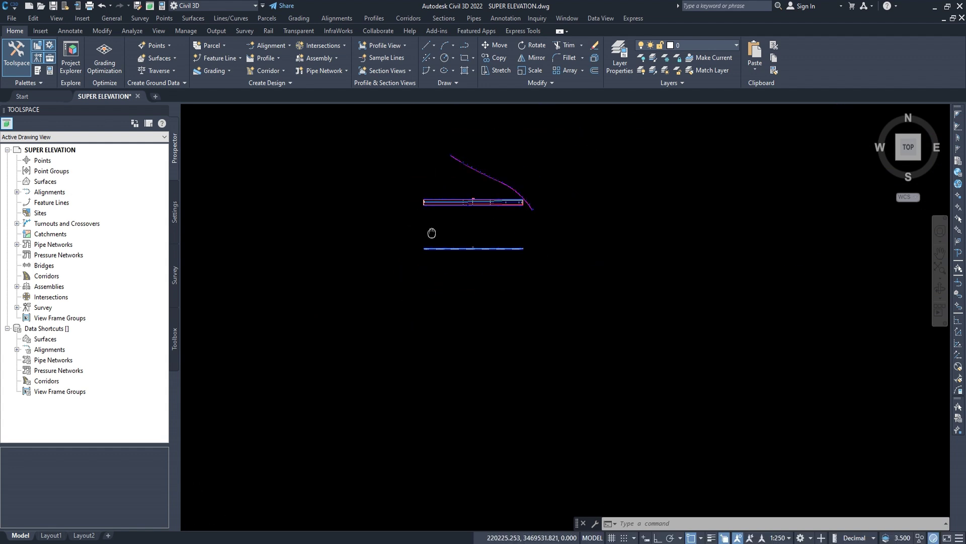
pyautogui.scroll(5, 436, 253)
pyautogui.scroll(2, 436, 253)
pyautogui.scroll(2, 442, 261)
pyautogui.scroll(2, 448, 259)
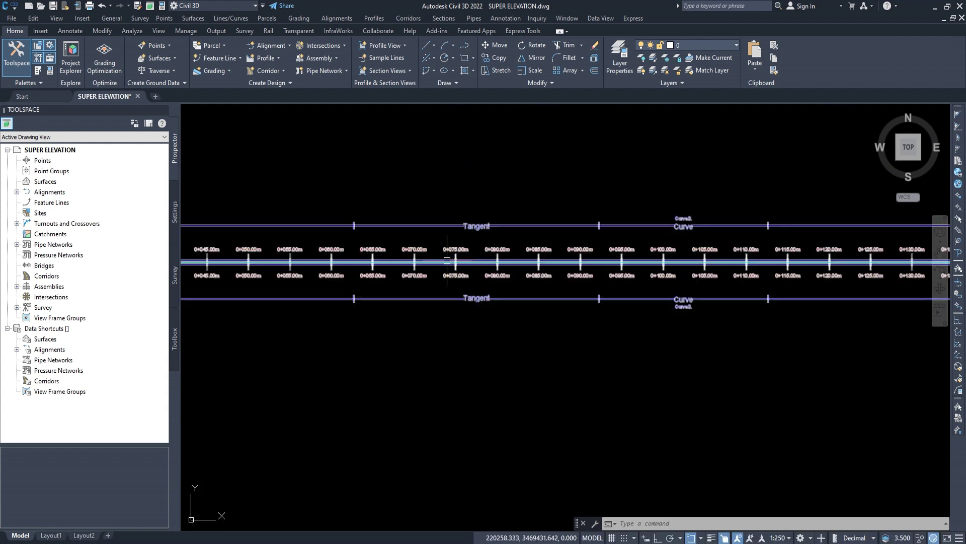
pyautogui.scroll(1, 445, 254)
# - Dismiss the view's options and pan to the start of the alignment
pyautogui.rightClick(443, 261)
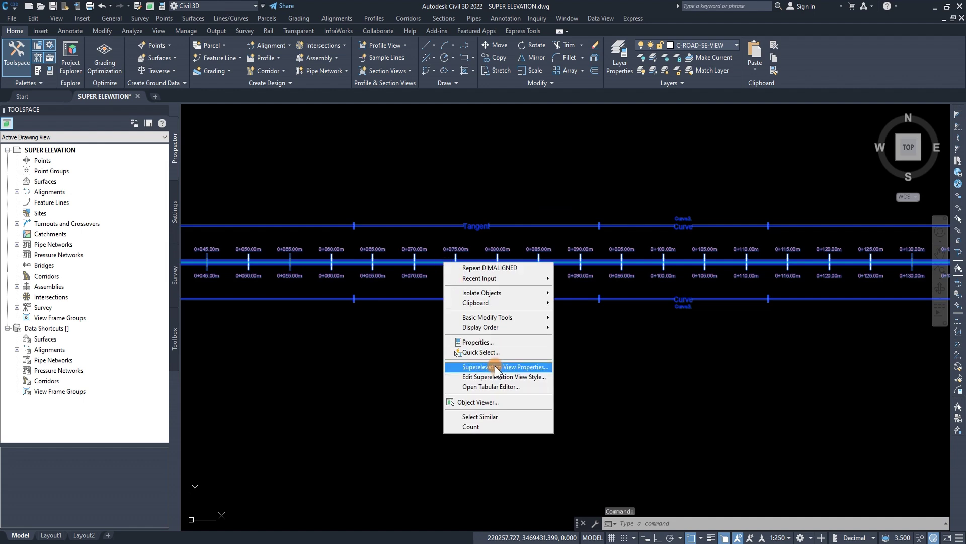
pyautogui.press('Escape')
pyautogui.press('Escape')
pyautogui.moveTo(397, 339)
pyautogui.mouseDown(button='middle')
pyautogui.moveTo(483, 339)
pyautogui.moveTo(491, 312)
pyautogui.moveTo(704, 313)
pyautogui.mouseUp(button='middle')
pyautogui.scroll(4, 394, 317)
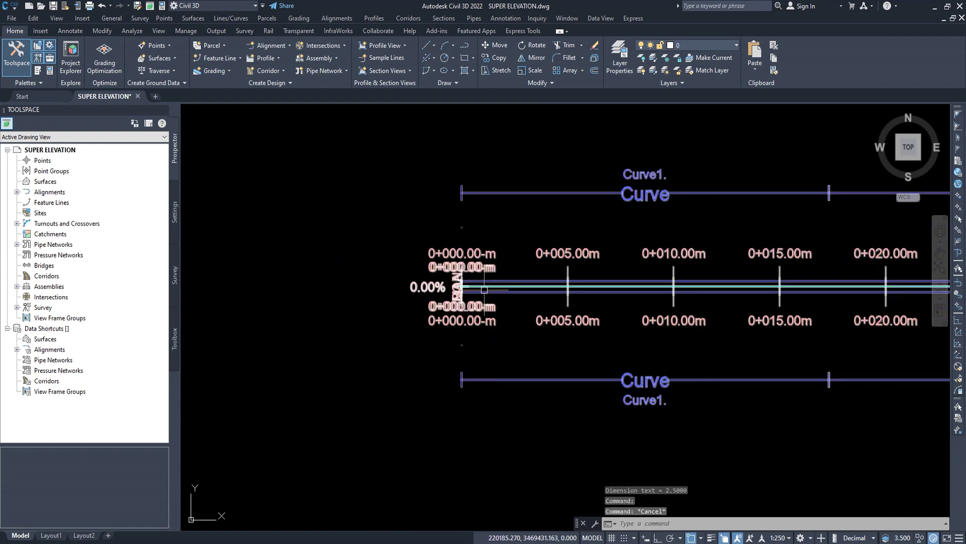
pyautogui.scroll(3, 475, 286)
# - Grip-stretch the superelevation view's top by 2 with object snap on, reaching 2.00%
pyautogui.click(468, 287)
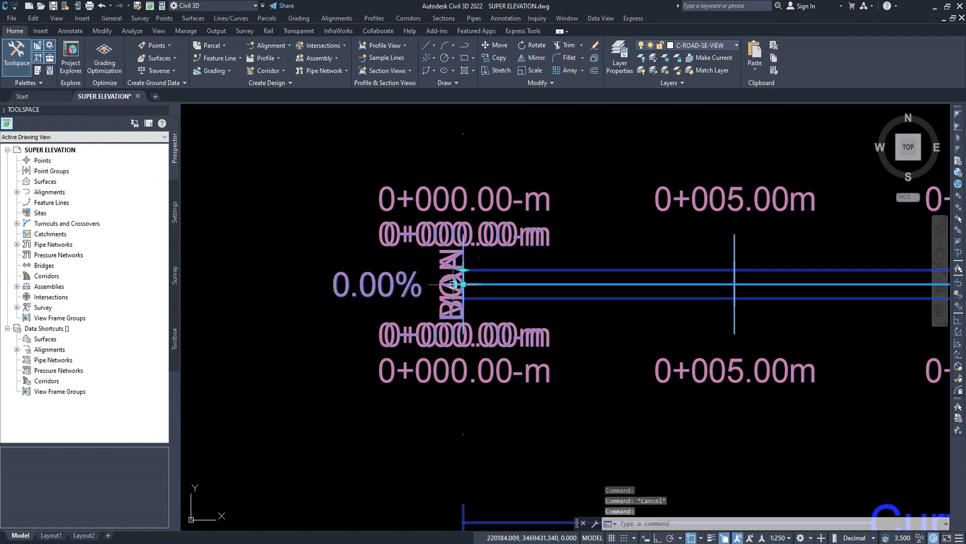
pyautogui.click(463, 270)
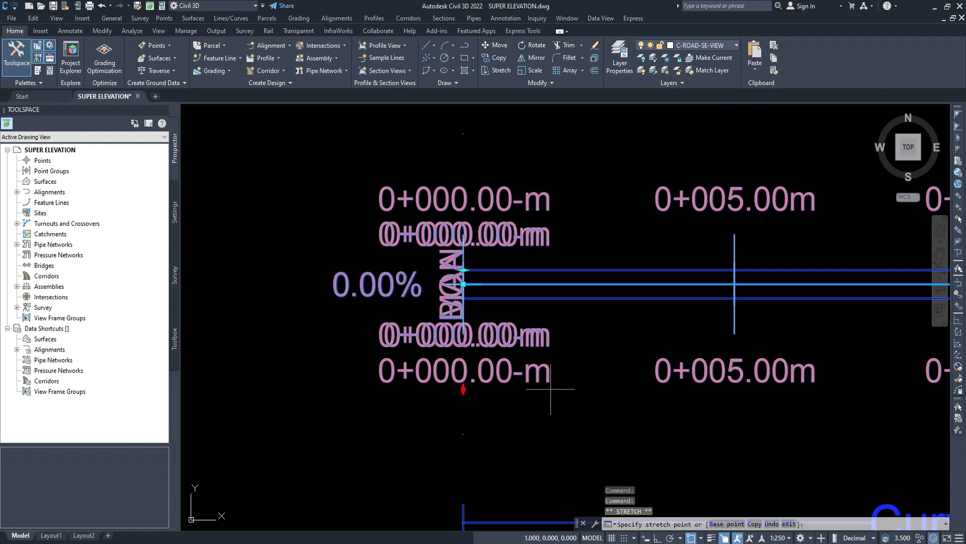
pyautogui.click(645, 537)
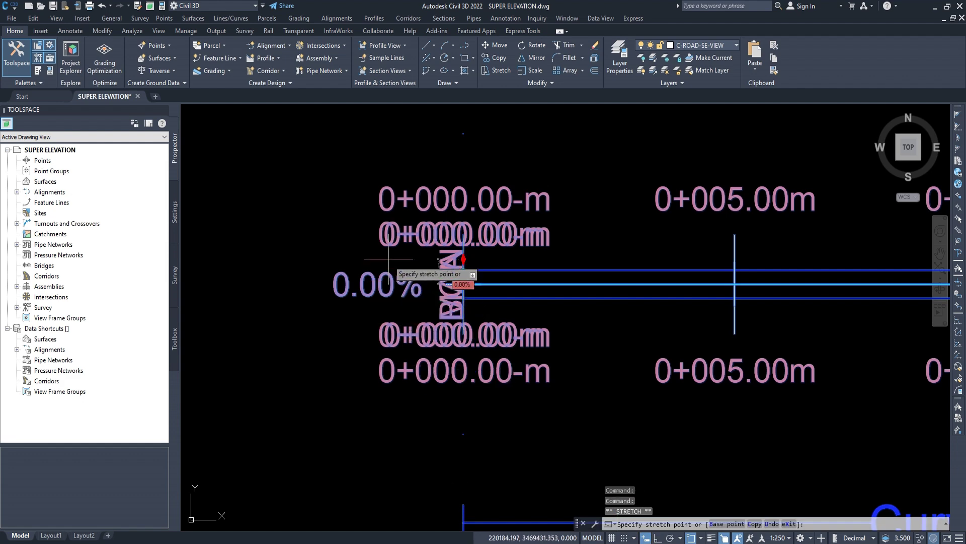
pyautogui.press('Return')
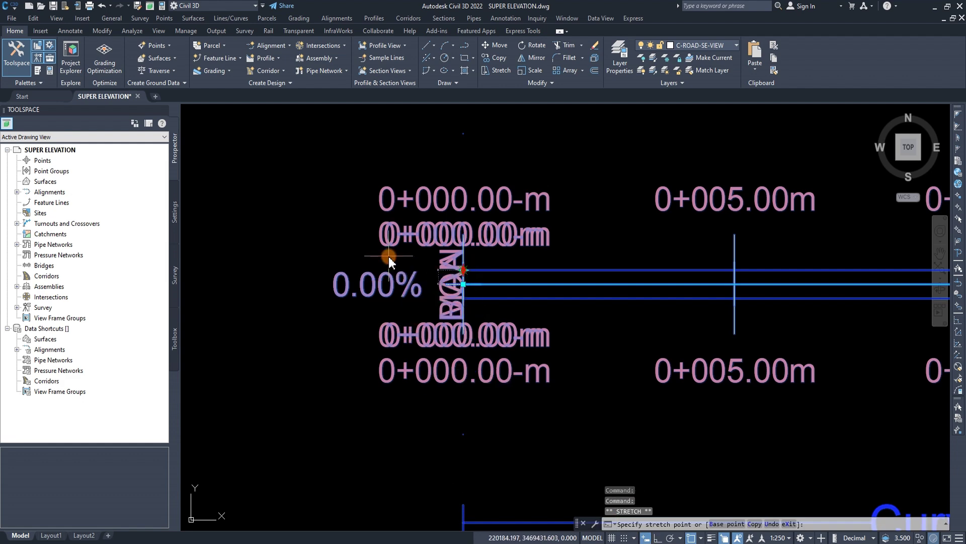
pyautogui.scroll(4, 471, 271)
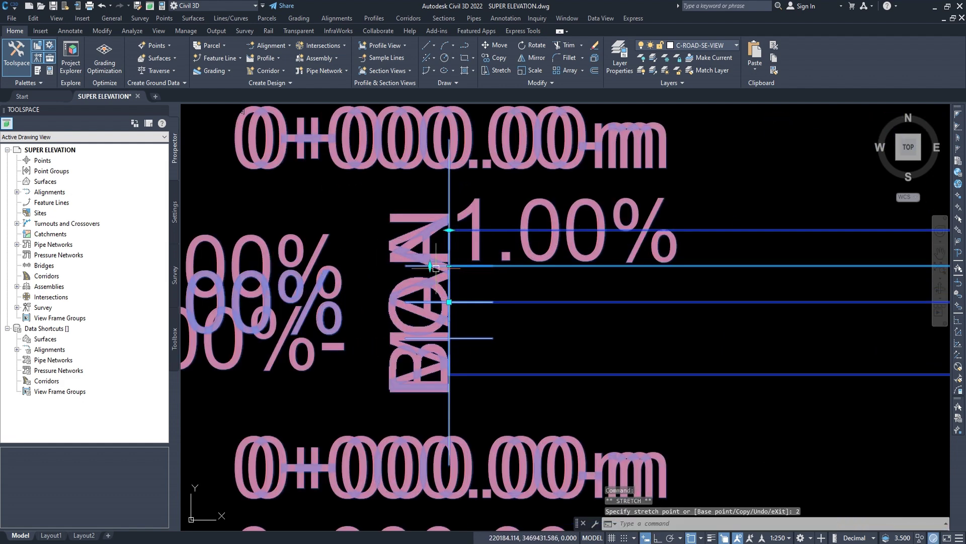
pyautogui.click(431, 265)
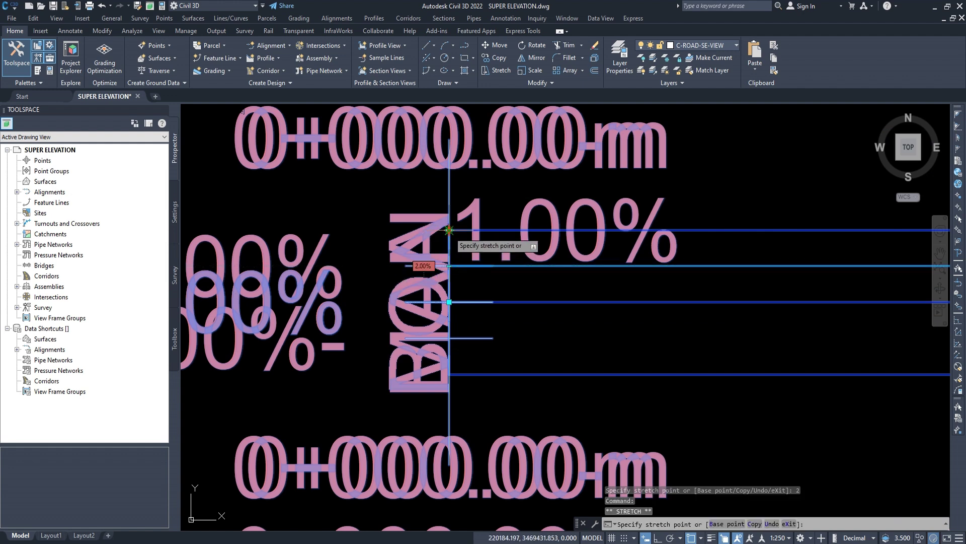
pyautogui.click(426, 266)
pyautogui.press('Escape')
pyautogui.scroll(-3, 421, 285)
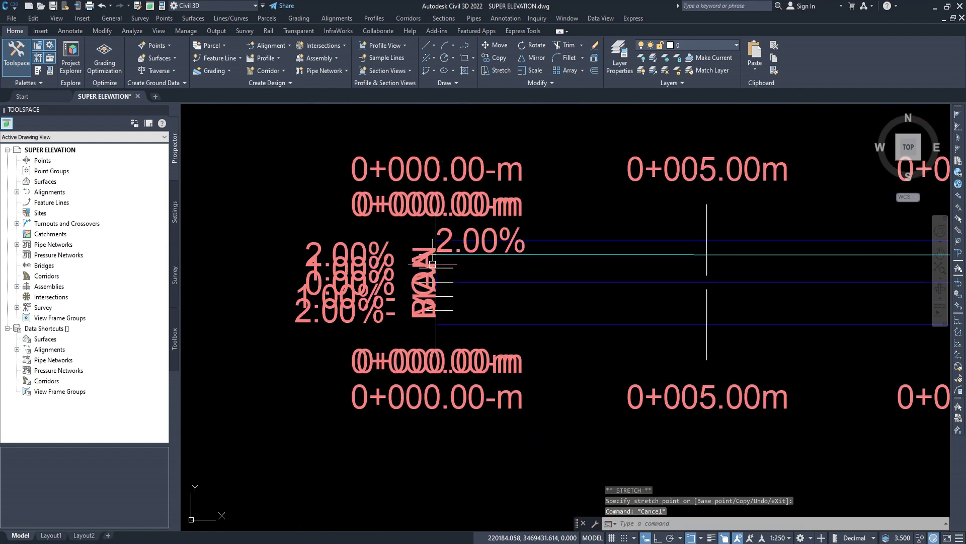
# - Add a 0.2500 aligned dimension between adjacent grid ticks at station 0+000
pyautogui.write('D')
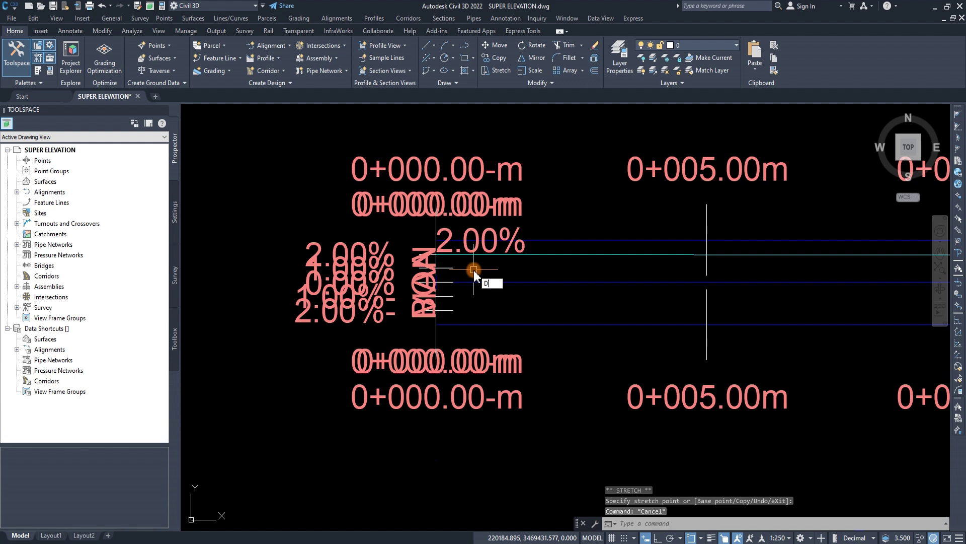
pyautogui.write('dal')
pyautogui.press('Return')
pyautogui.click(436, 282)
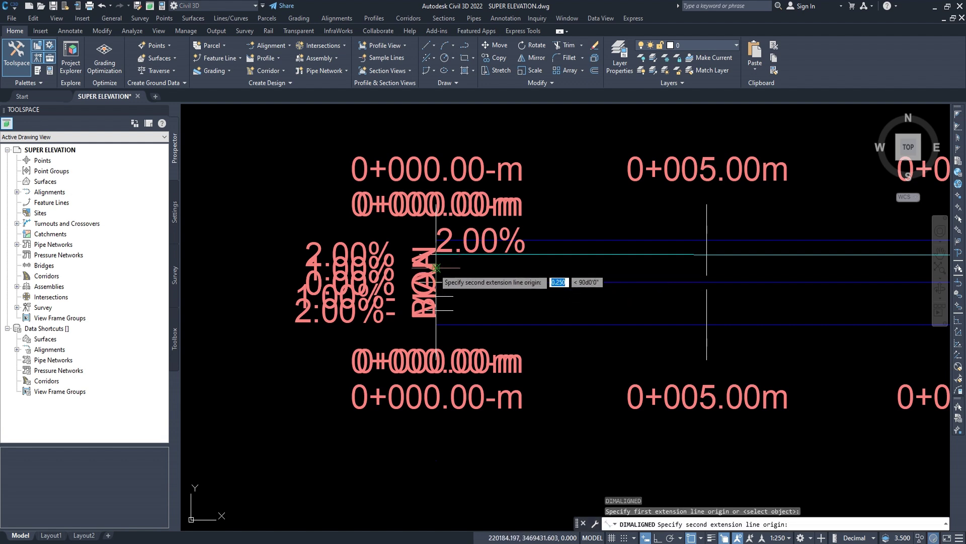
pyautogui.click(436, 267)
pyautogui.scroll(7, 448, 284)
pyautogui.scroll(1, 448, 284)
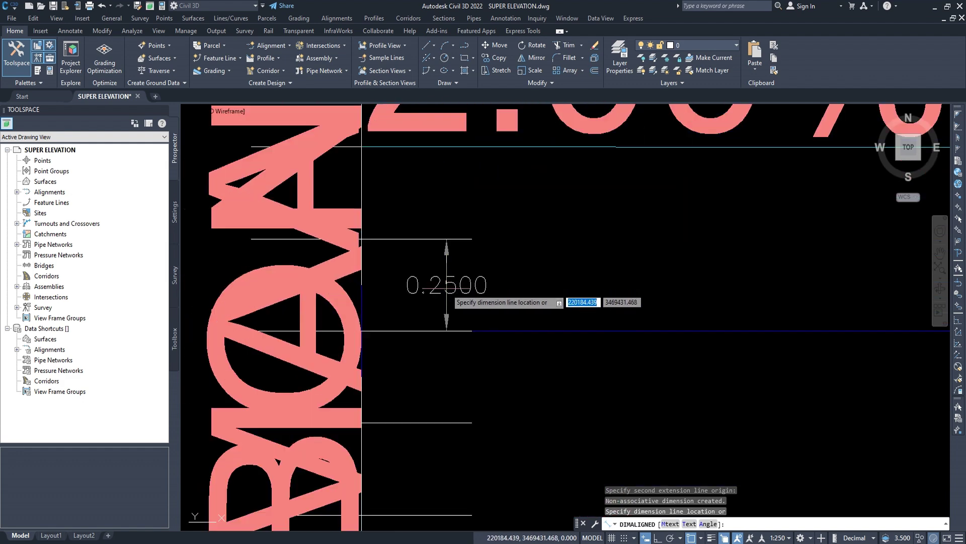
pyautogui.click(446, 285)
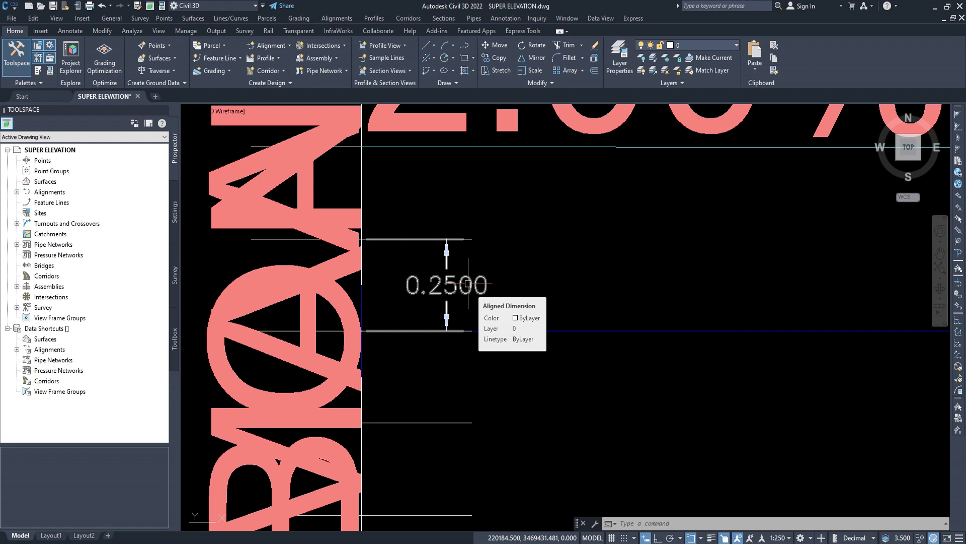
# - Zoom out and bring the Word ratio document to the front
pyautogui.scroll(-3, 468, 284)
pyautogui.scroll(-3, 468, 285)
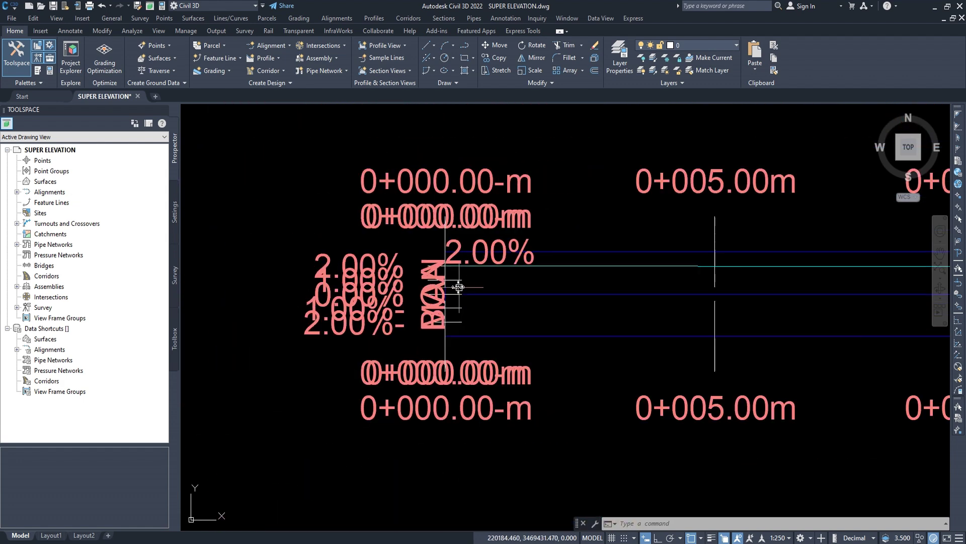
pyautogui.scroll(-2, 468, 284)
pyautogui.scroll(-1, 467, 284)
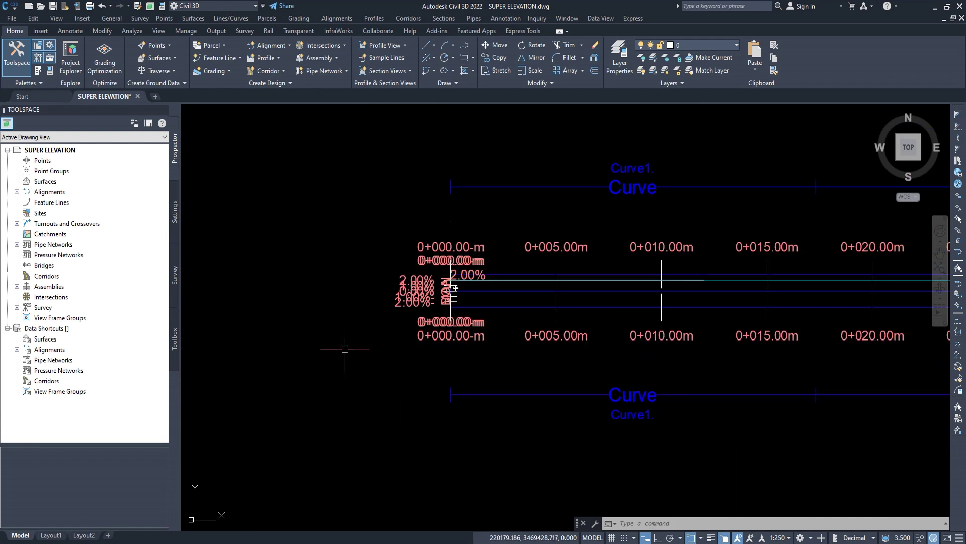
pyautogui.click(328, 521)
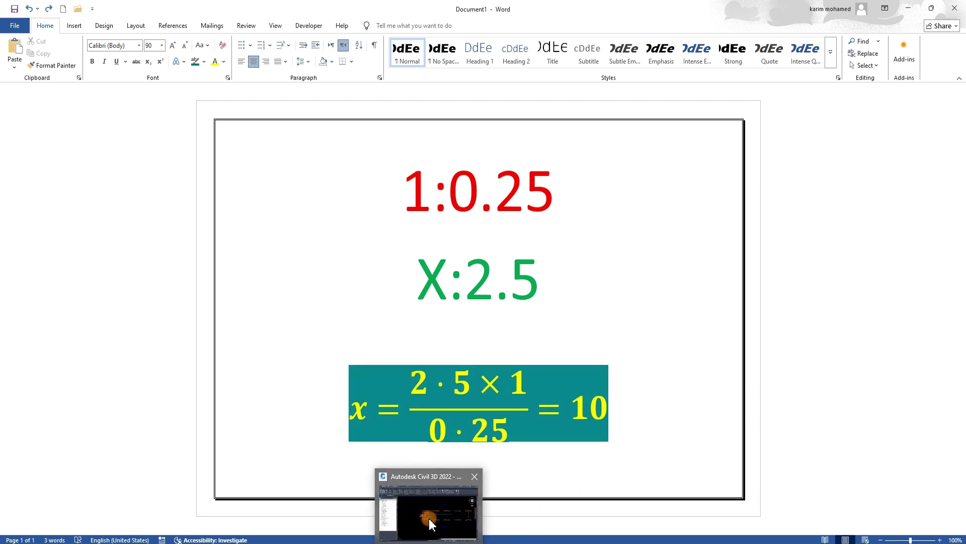
# - Return from Word to the SUPER ELEVATION drawing in Civil 3D
pyautogui.click(431, 456)
pyautogui.scroll(-3, 378, 317)
# - Change the Basic style's graph vertical unit height to 10 and apply it to the RD view
pyautogui.scroll(-2, 456, 318)
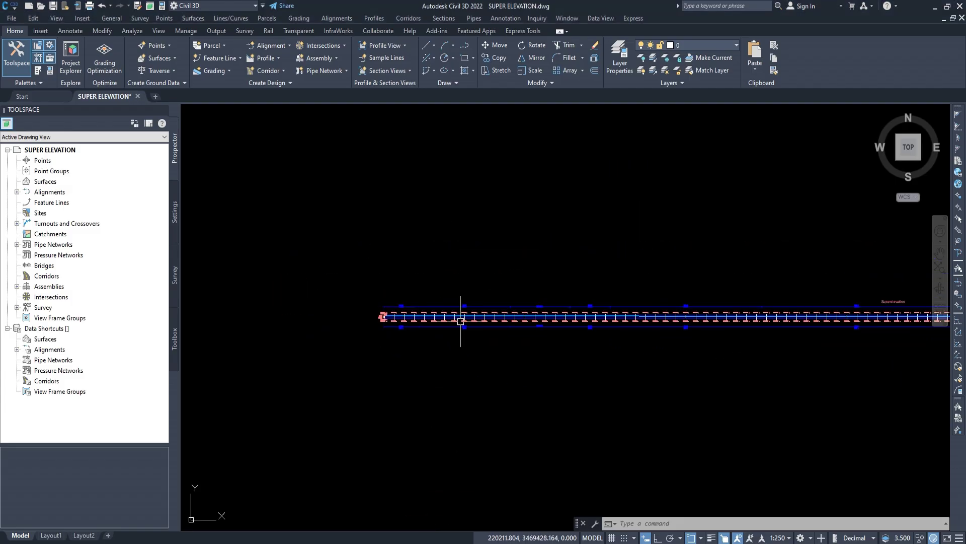
pyautogui.scroll(-2, 425, 317)
pyautogui.click(428, 304)
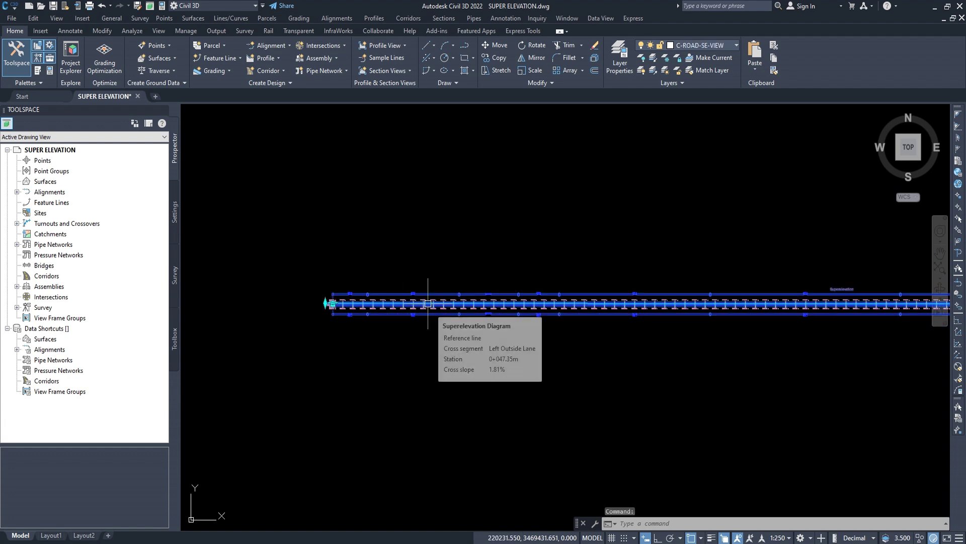
pyautogui.rightClick(427, 305)
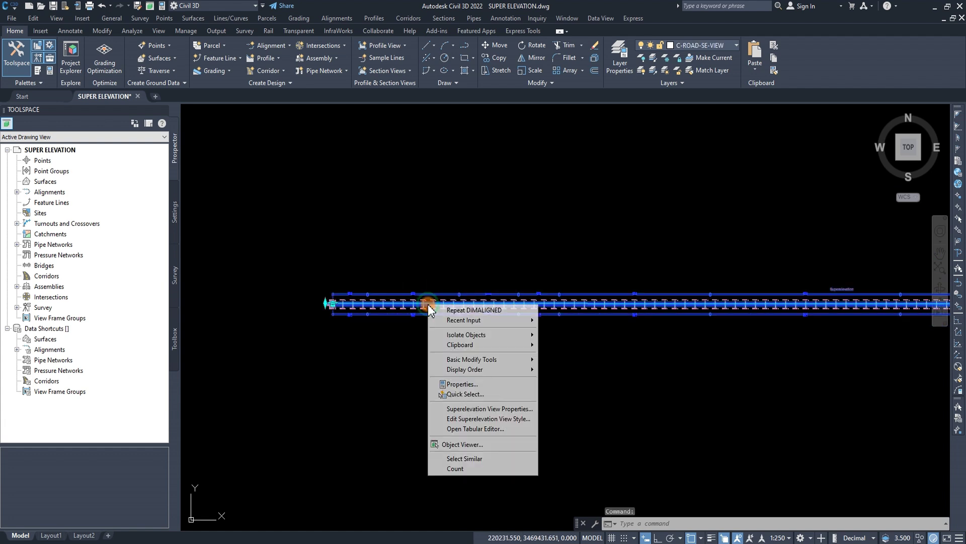
pyautogui.click(473, 409)
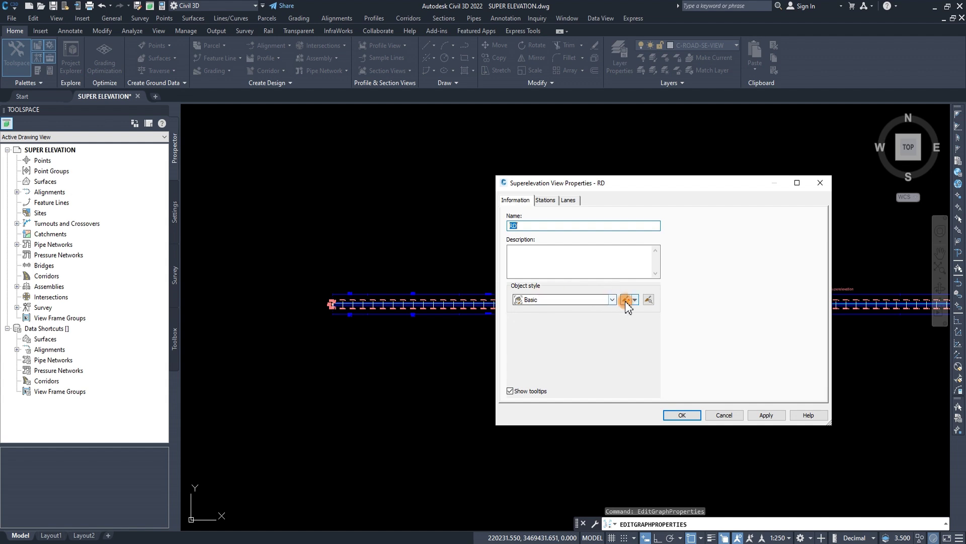
pyautogui.click(626, 300)
pyautogui.moveTo(463, 243); pyautogui.dragTo(408, 245)
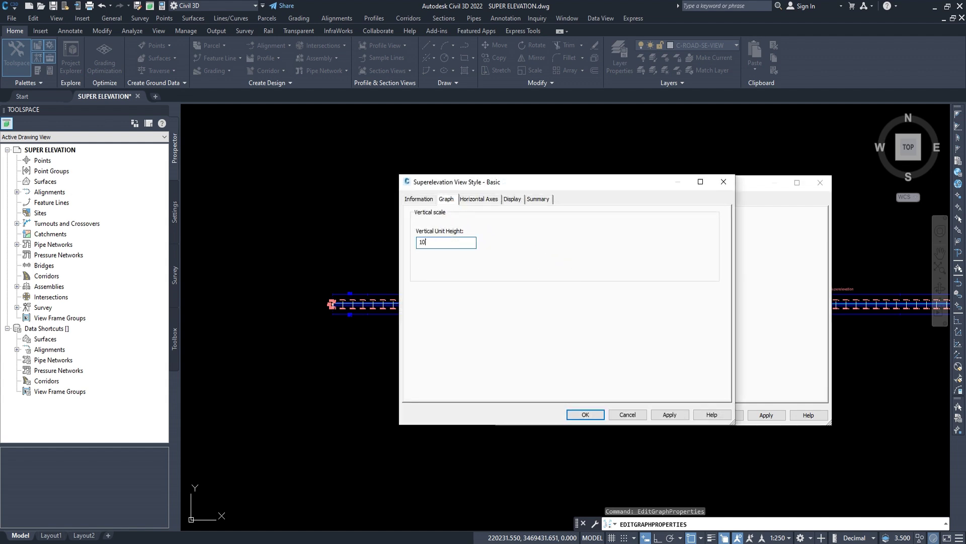
pyautogui.click(583, 404)
pyautogui.click(760, 415)
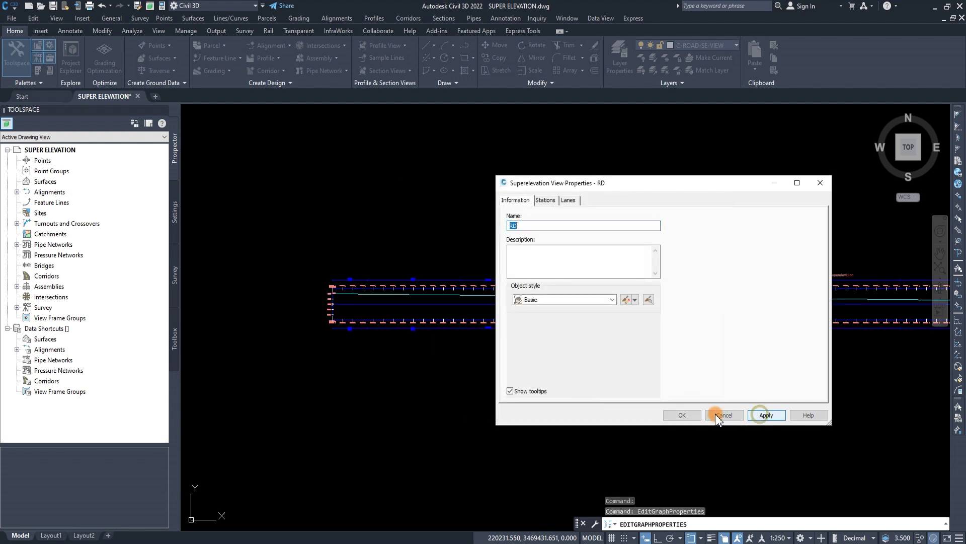
pyautogui.click(680, 415)
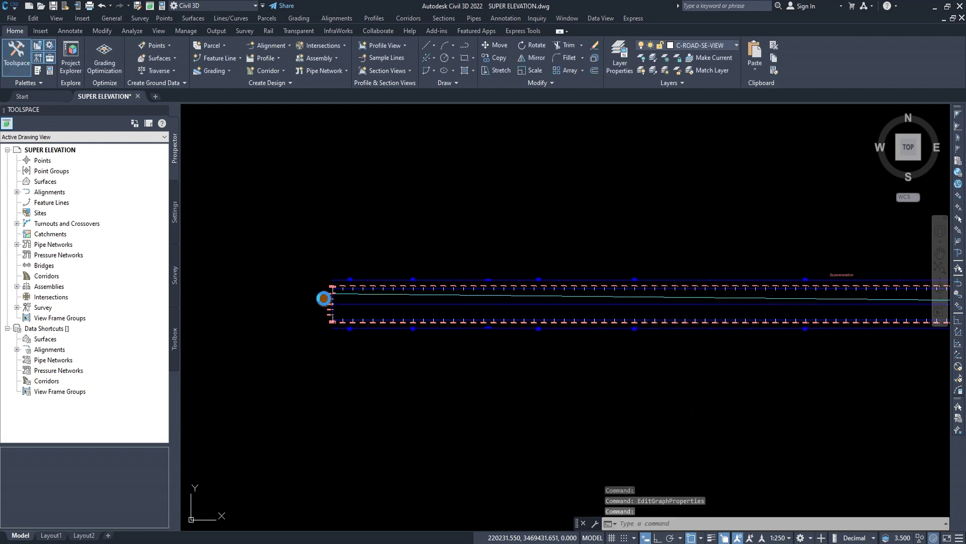
# - Dimension the 0.00% to 1.00% grade-line spacing, confirming it now reads 2.5000
pyautogui.press('Escape')
pyautogui.scroll(3, 325, 299)
pyautogui.scroll(5, 325, 299)
pyautogui.write('dal')
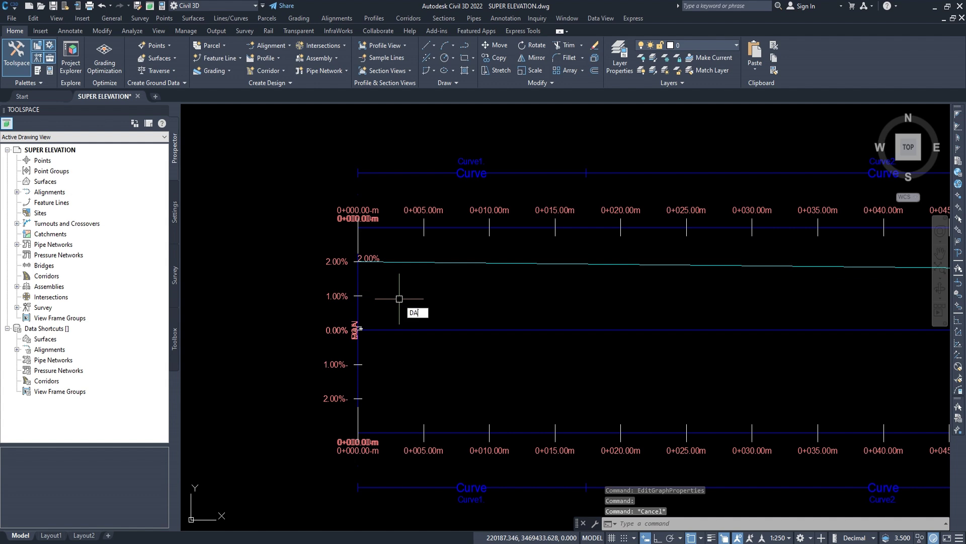
pyautogui.press('Return')
pyautogui.scroll(4, 371, 328)
pyautogui.scroll(2, 352, 327)
pyautogui.click(326, 334)
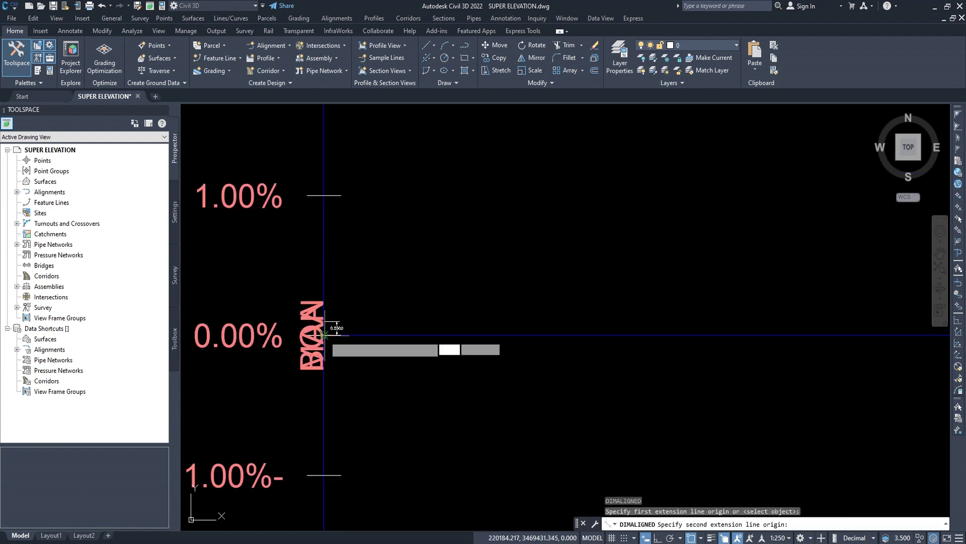
pyautogui.click(325, 195)
pyautogui.click(346, 260)
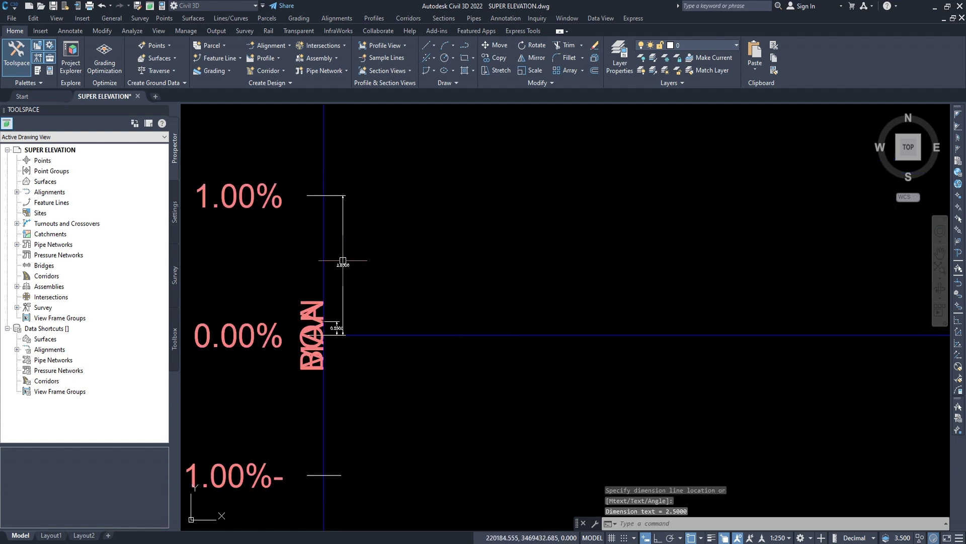
pyautogui.scroll(5, 347, 265)
pyautogui.scroll(-4, 379, 314)
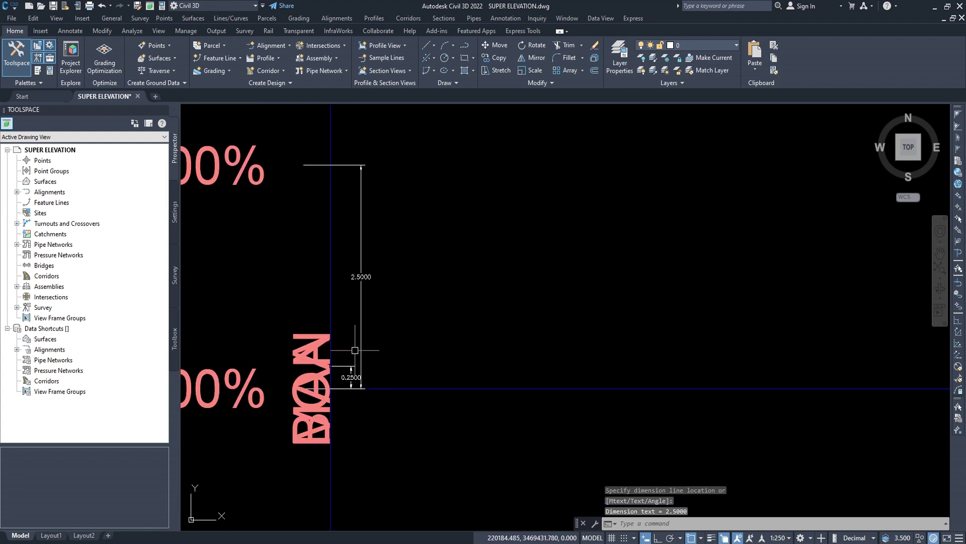
# - Window-select both check dimensions and erase them
pyautogui.click(352, 372)
pyautogui.click(387, 283)
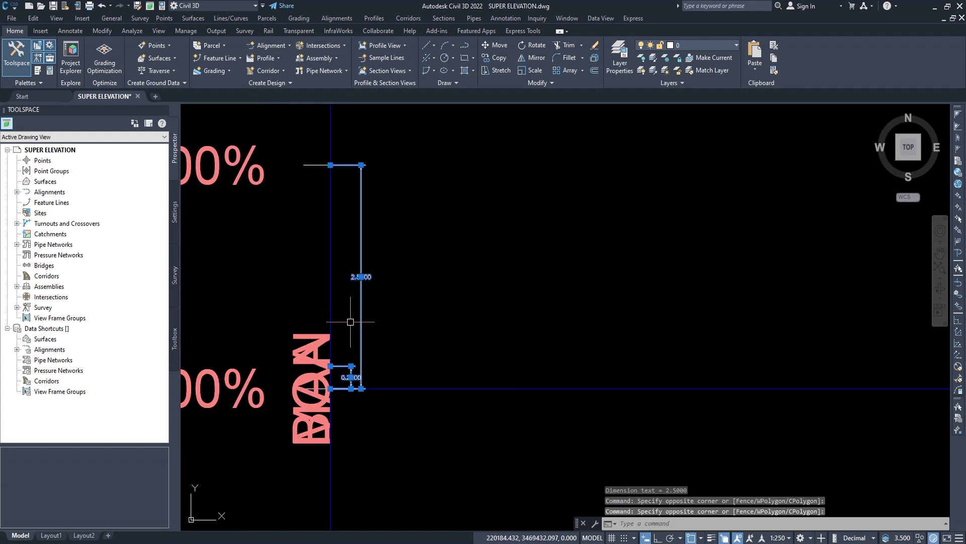
pyautogui.write('e')
pyautogui.press('Return')
pyautogui.scroll(-5, 350, 322)
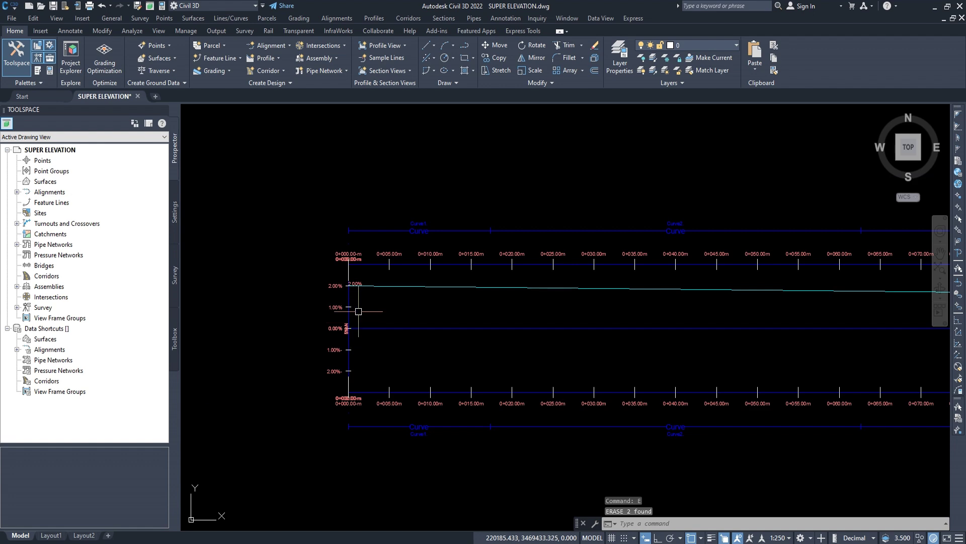
# - Zoom to the superelevation view's left end and select the cyan cross-slope line
pyautogui.scroll(-2, 352, 317)
pyautogui.scroll(-3, 358, 304)
pyautogui.scroll(-3, 365, 282)
pyautogui.moveTo(367, 275); pyautogui.dragTo(414, 282, button='middle')
pyautogui.scroll(8, 418, 271)
pyautogui.scroll(1, 418, 259)
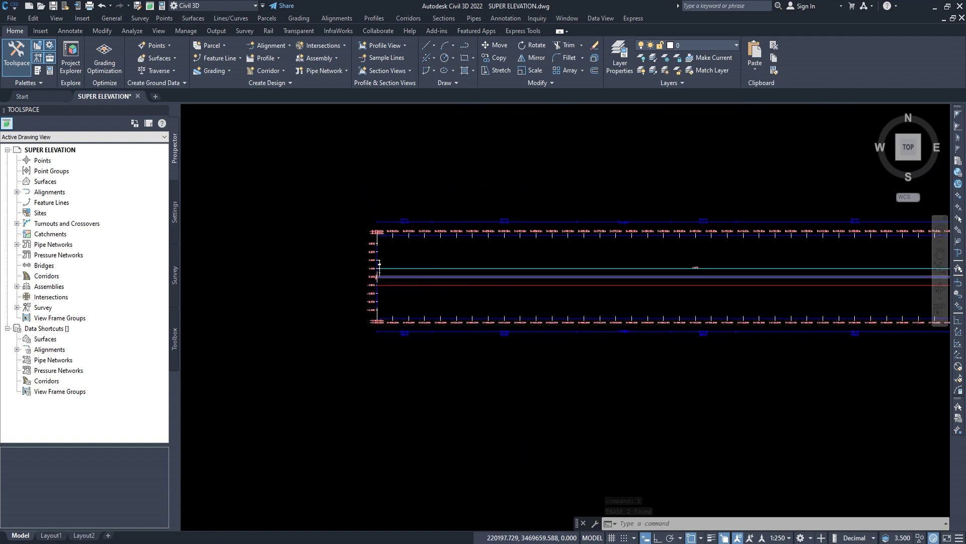
pyautogui.scroll(3, 417, 261)
pyautogui.click(414, 260)
# - Recentre the view and explode the selected cross-slope line with X
pyautogui.scroll(-4, 353, 282)
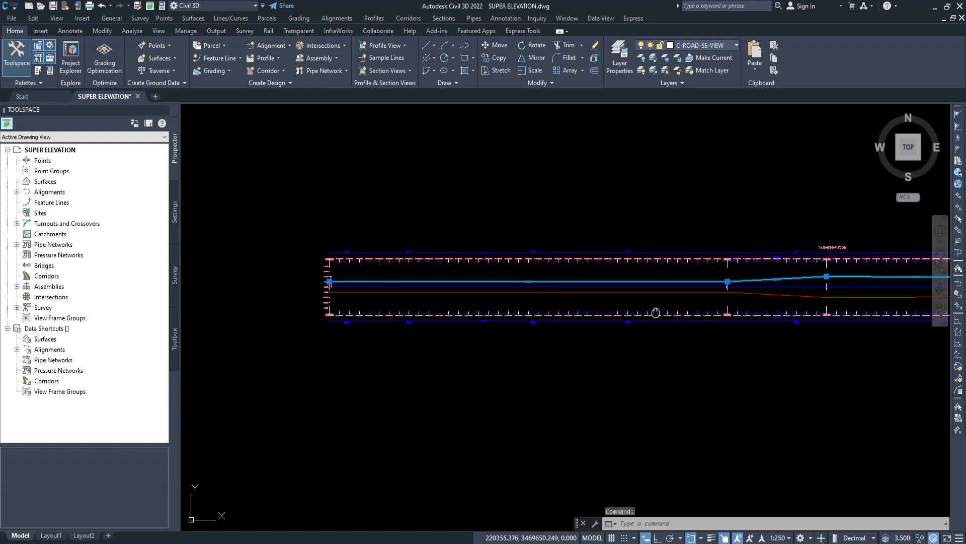
pyautogui.moveTo(655, 313); pyautogui.dragTo(425, 313, button='middle')
pyautogui.scroll(-4, 766, 275)
pyautogui.scroll(2, 508, 313)
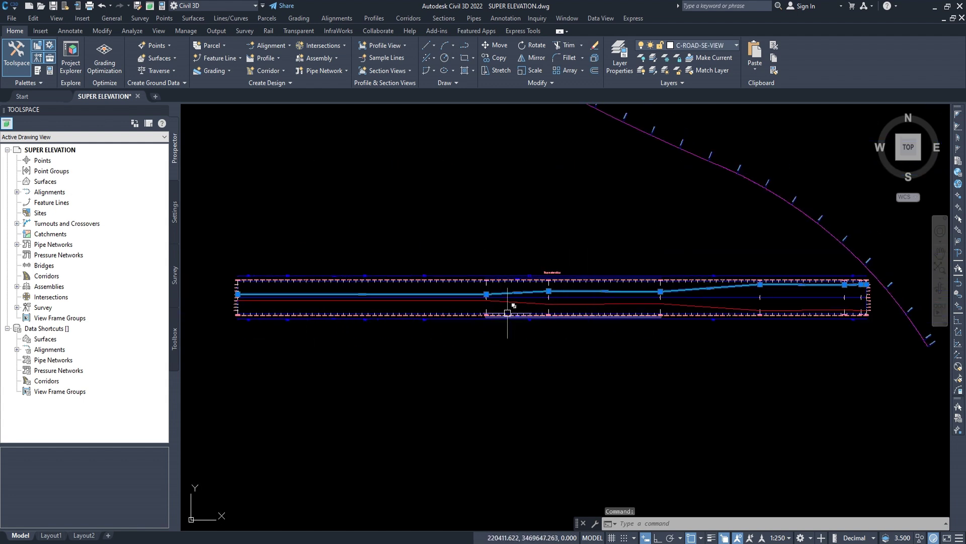
pyautogui.moveTo(384, 318); pyautogui.dragTo(418, 327, button='middle')
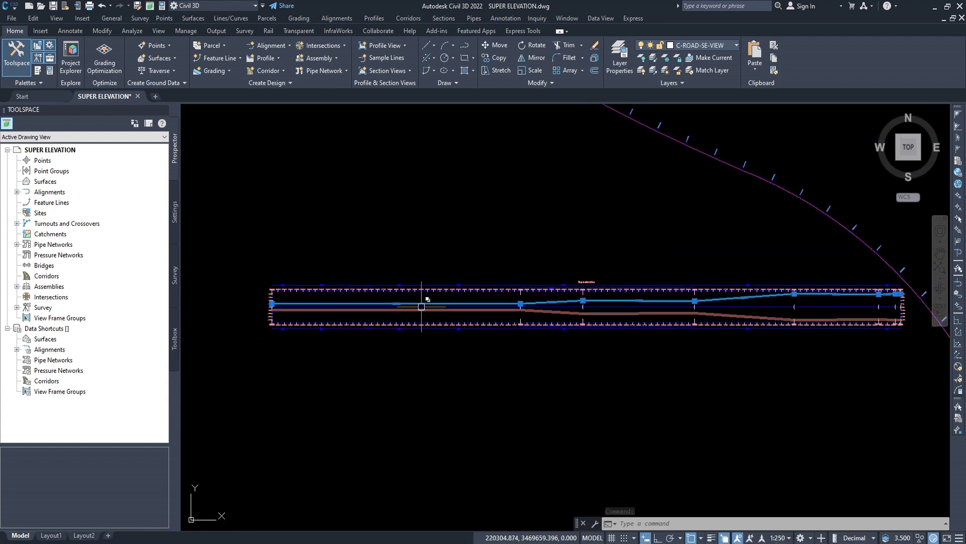
pyautogui.scroll(2, 430, 301)
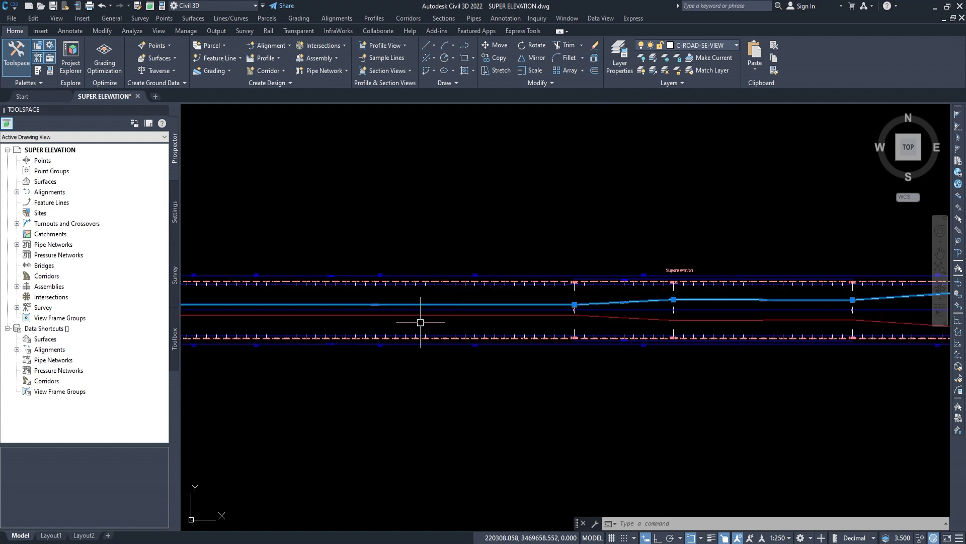
pyautogui.write('x')
pyautogui.press('Return')
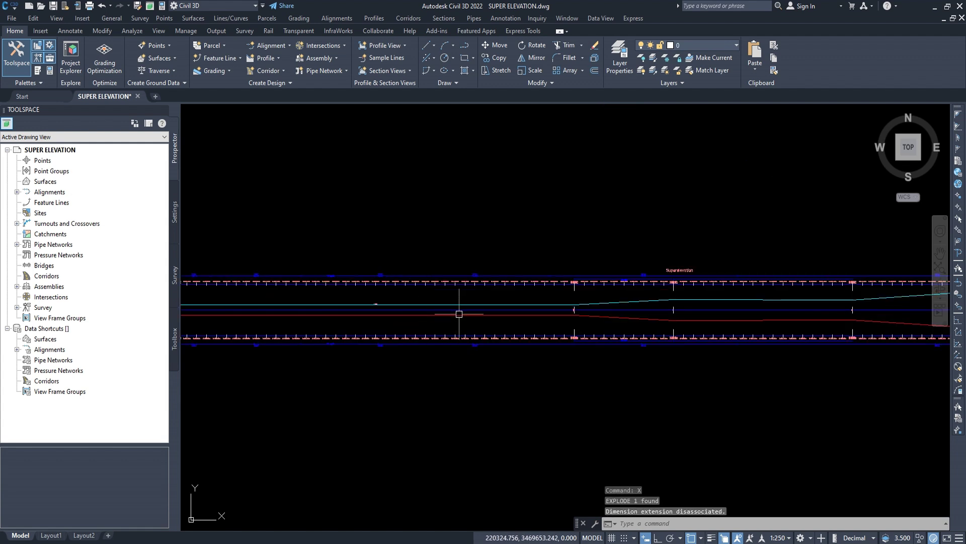
# - Recolour the first exploded lane-line piece yellow in Properties
pyautogui.click(464, 303)
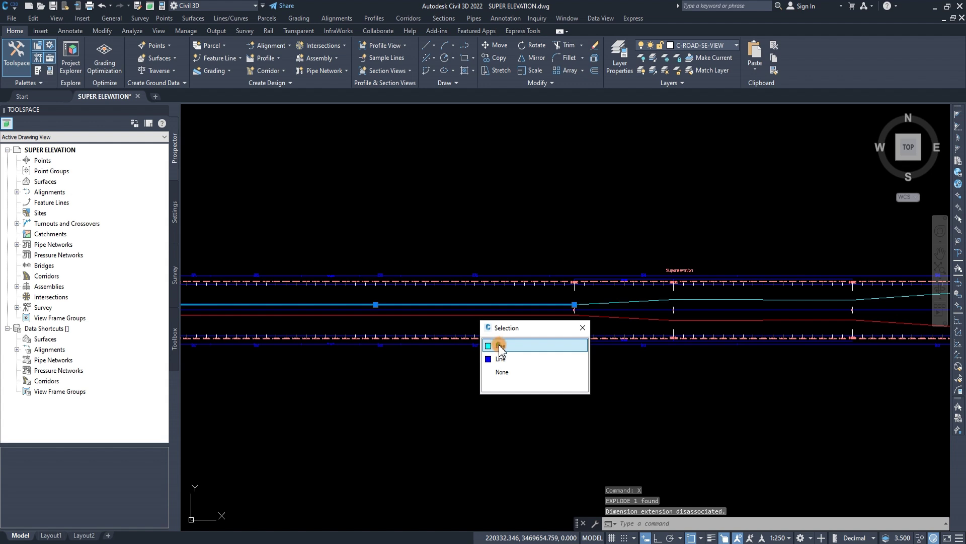
pyautogui.click(500, 348)
pyautogui.hotkey('ctrl', '1')
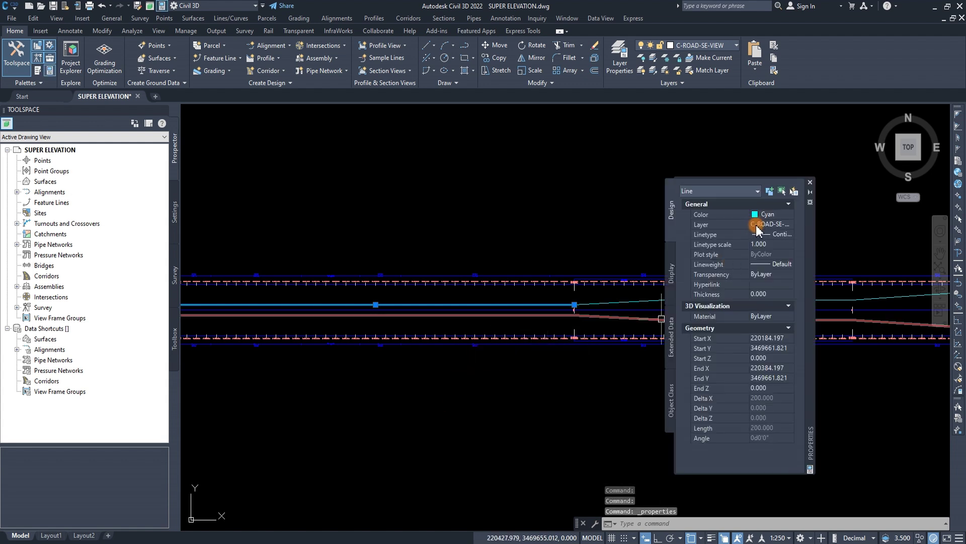
pyautogui.click(764, 214)
pyautogui.click(770, 256)
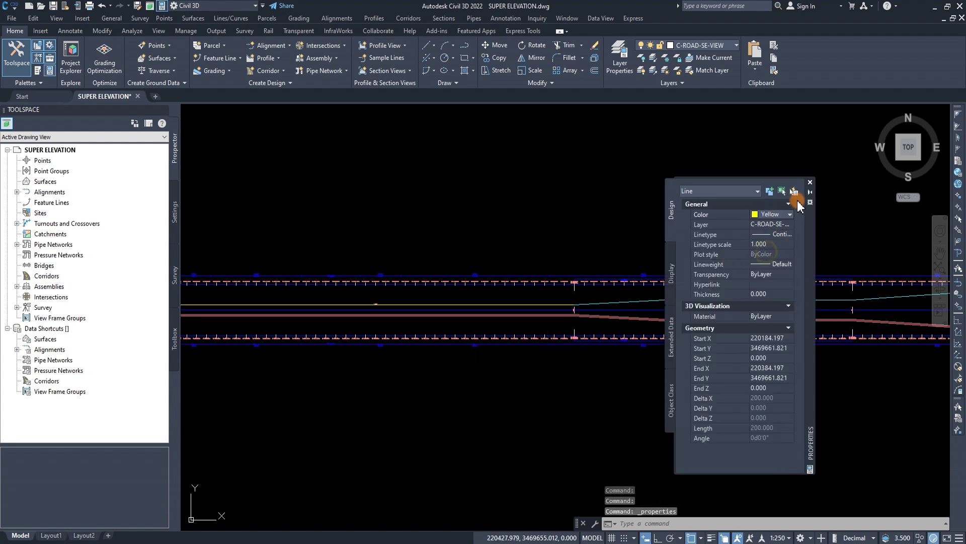
pyautogui.click(810, 182)
pyautogui.press('Escape')
# - Make the next cyan lane-line segment green and move the Properties panel nearer the drawing
pyautogui.click(637, 301)
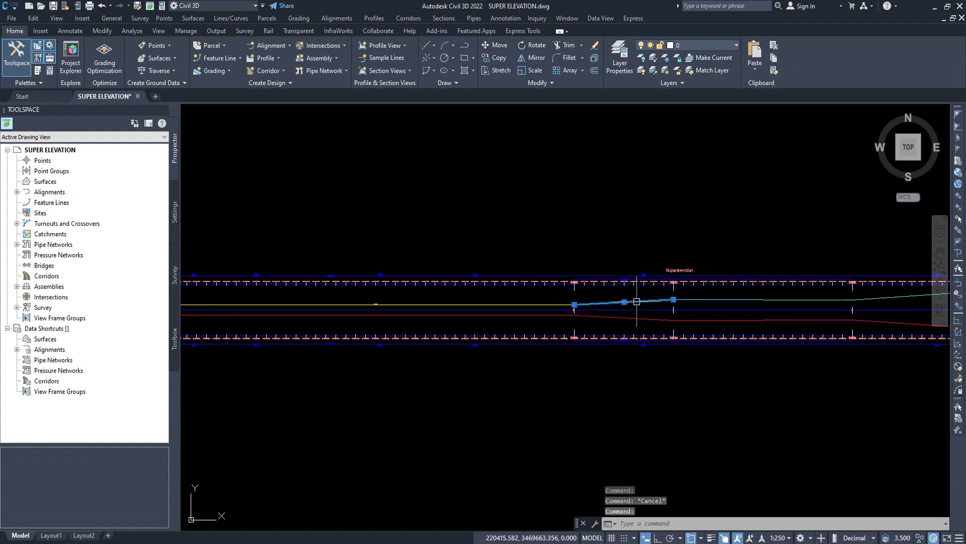
pyautogui.hotkey('ctrl', '1')
pyautogui.click(775, 215)
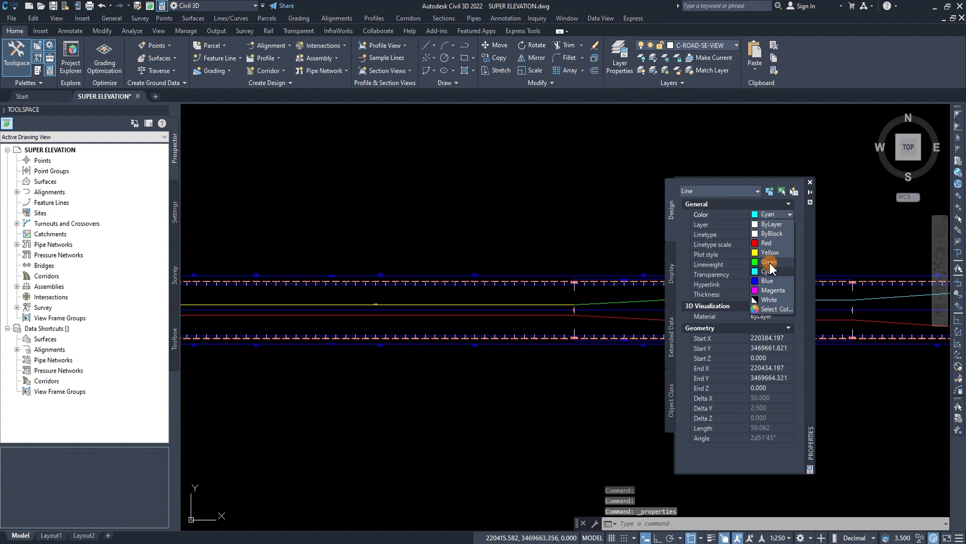
pyautogui.click(769, 262)
pyautogui.moveTo(796, 280); pyautogui.dragTo(534, 262)
pyautogui.press('Escape')
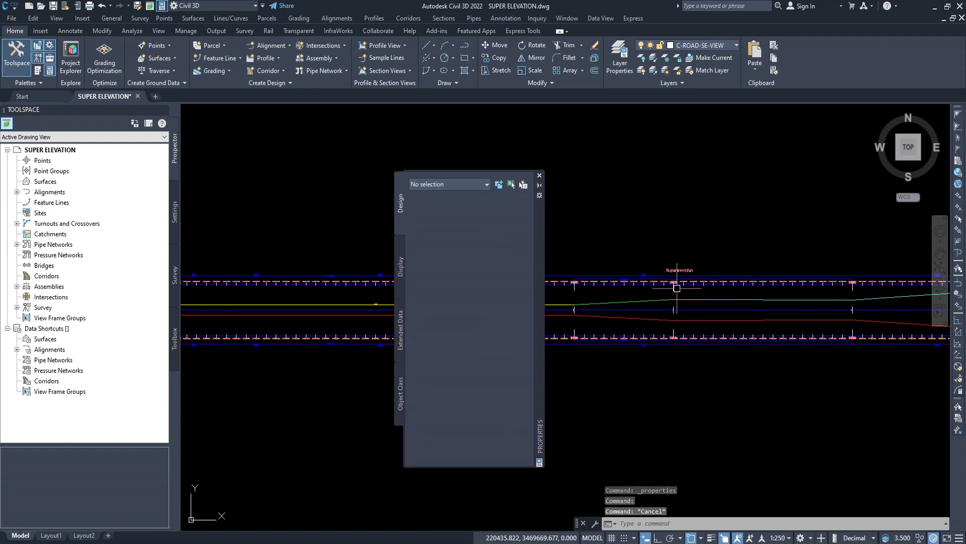
# - Recolour the next two lane-line segments magenta and white
pyautogui.click(726, 299)
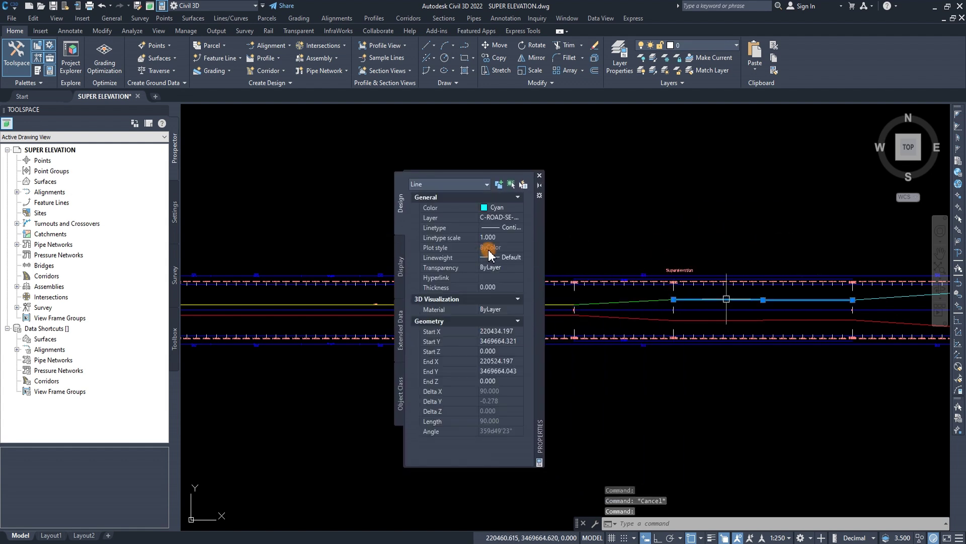
pyautogui.click(504, 208)
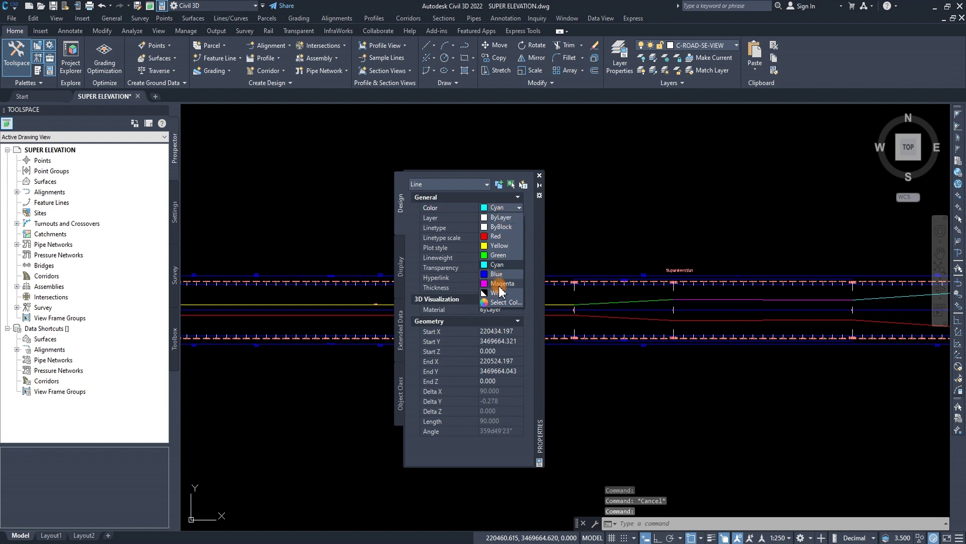
pyautogui.click(502, 283)
pyautogui.scroll(-2, 710, 315)
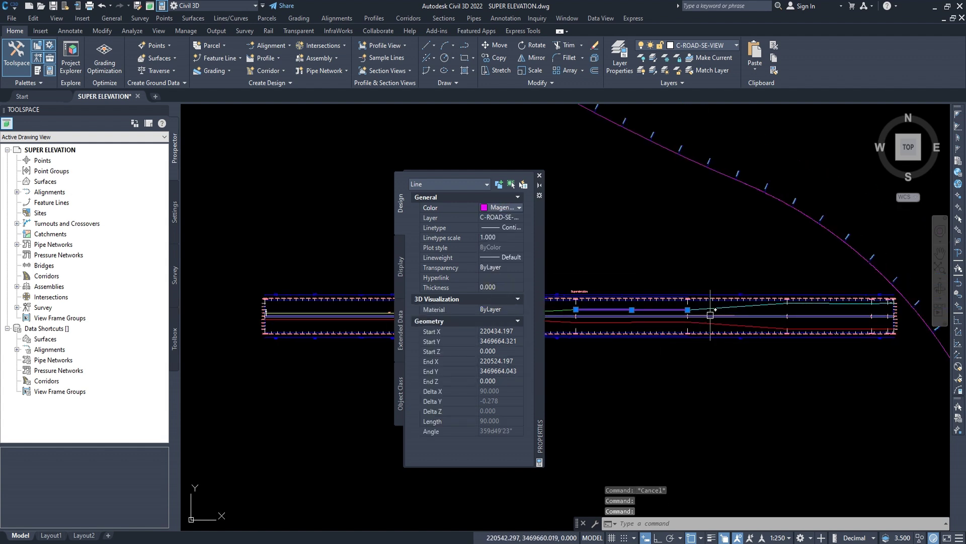
pyautogui.press('Escape')
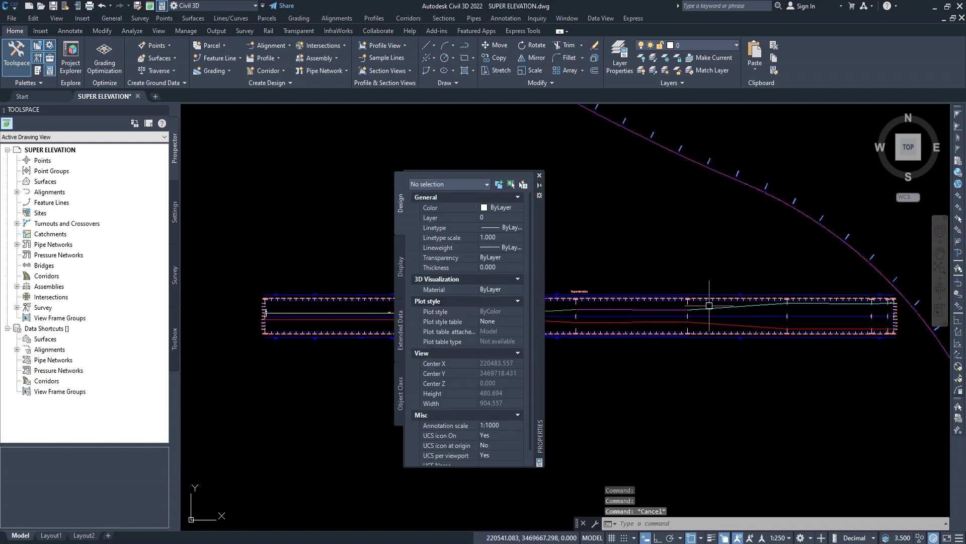
pyautogui.click(710, 309)
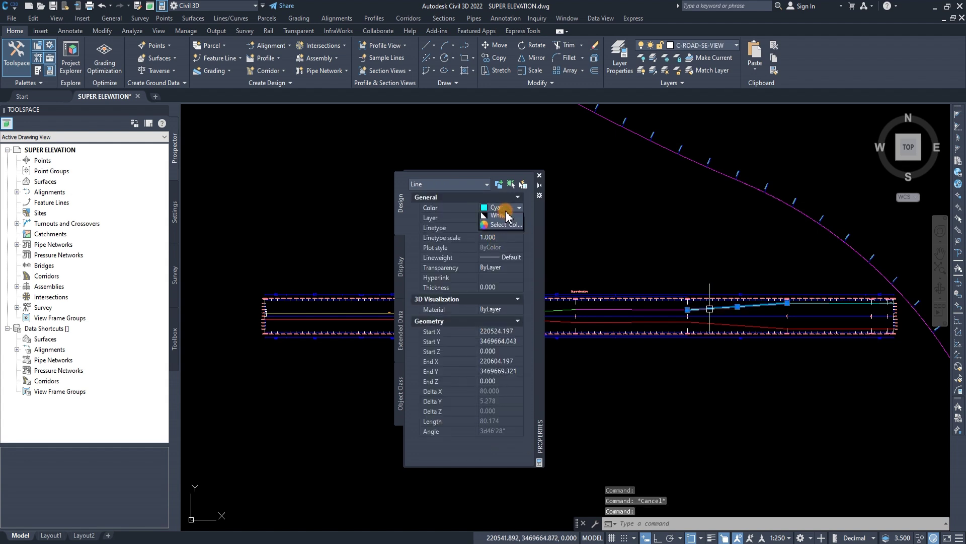
pyautogui.click(505, 211)
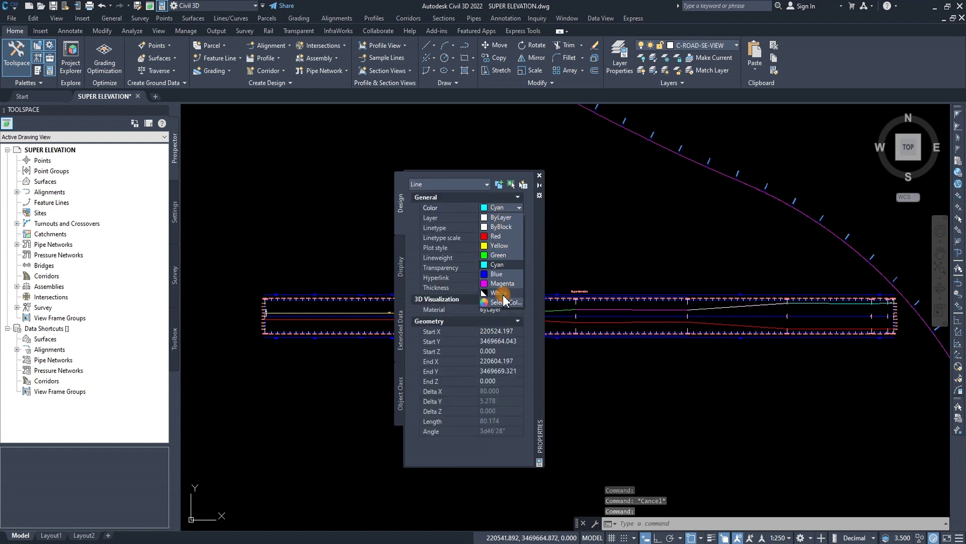
pyautogui.click(500, 293)
pyautogui.press('Escape')
# - Turn the following cyan lane-line segment blue
pyautogui.scroll(2, 829, 303)
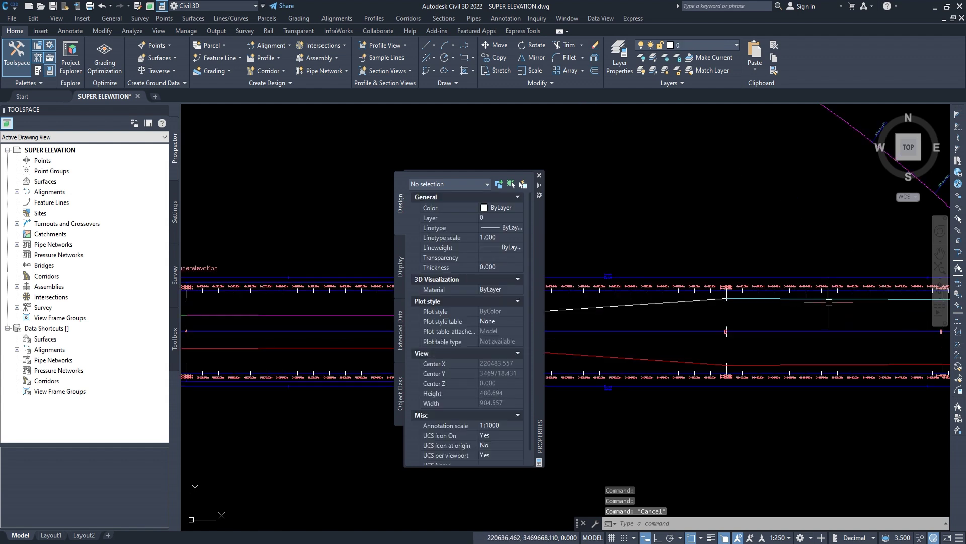
pyautogui.moveTo(828, 303); pyautogui.dragTo(750, 309, button='middle')
pyautogui.click(751, 305)
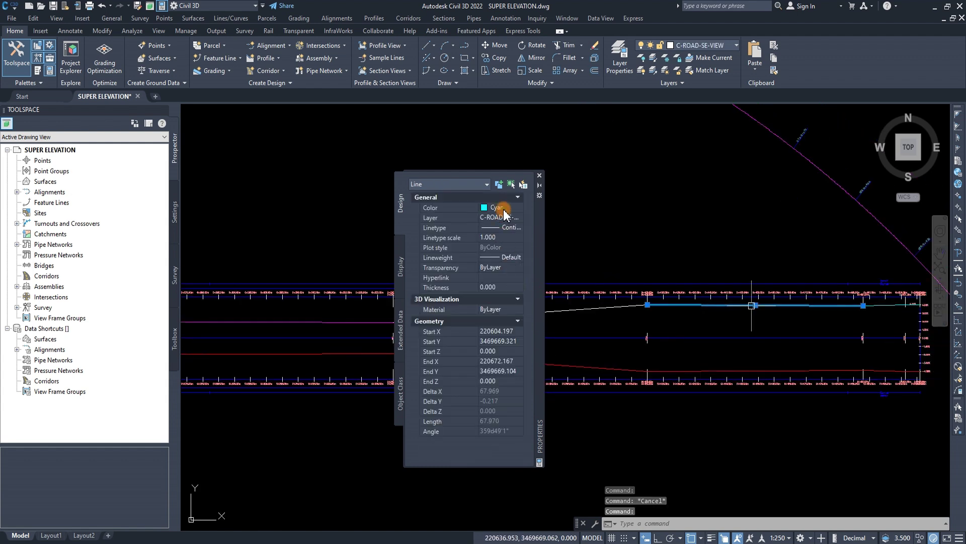
pyautogui.click(502, 209)
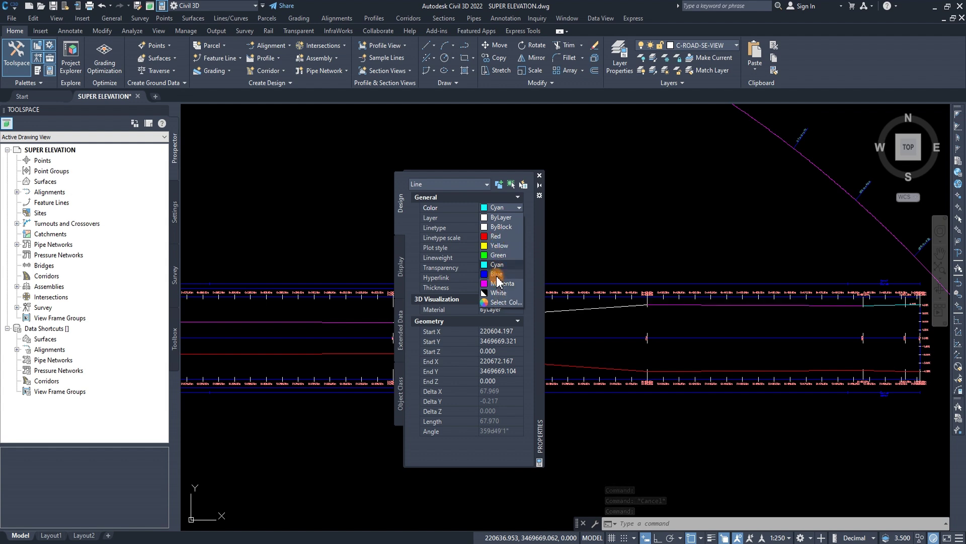
pyautogui.click(497, 279)
pyautogui.press('Escape')
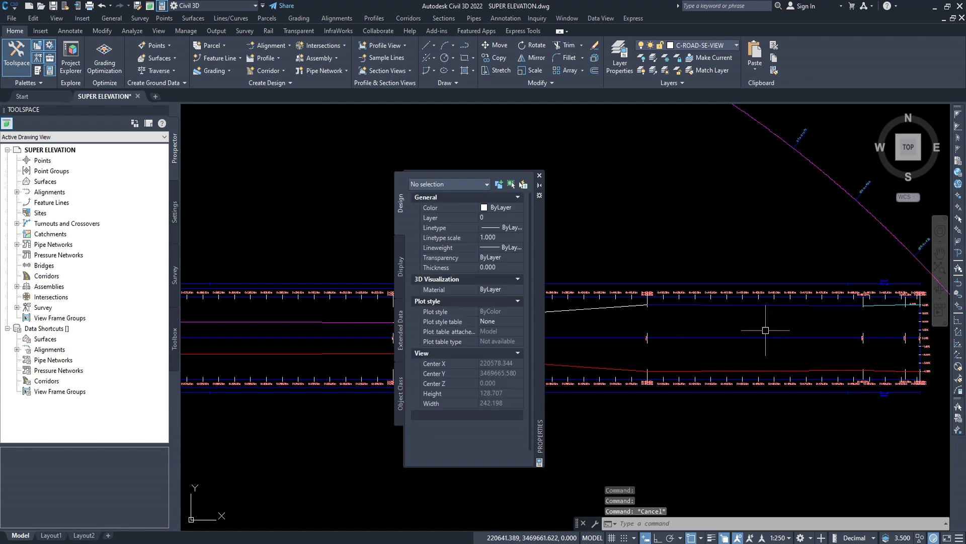
pyautogui.moveTo(826, 324); pyautogui.dragTo(750, 328, button='middle')
# - Give the next cyan lane-line segment index colour 105
pyautogui.click(813, 310)
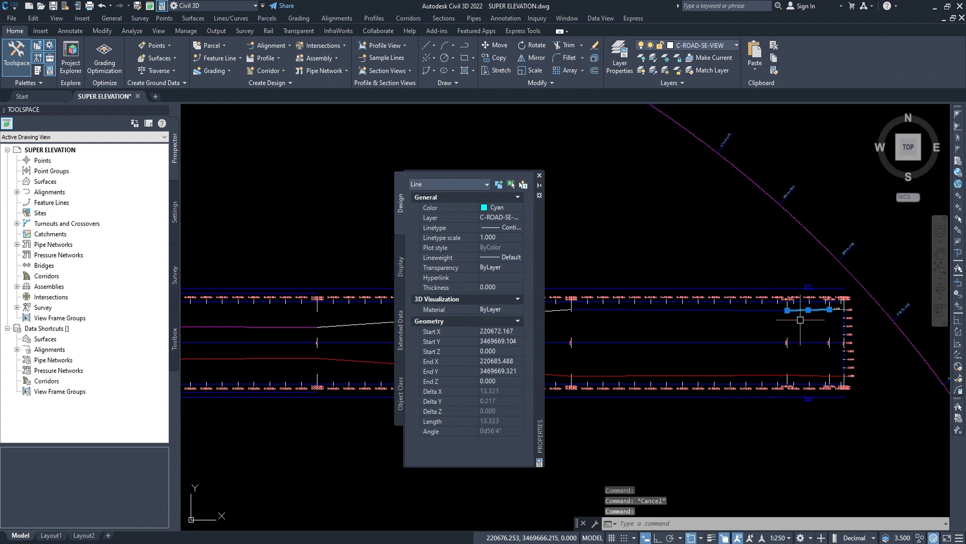
pyautogui.moveTo(787, 321)
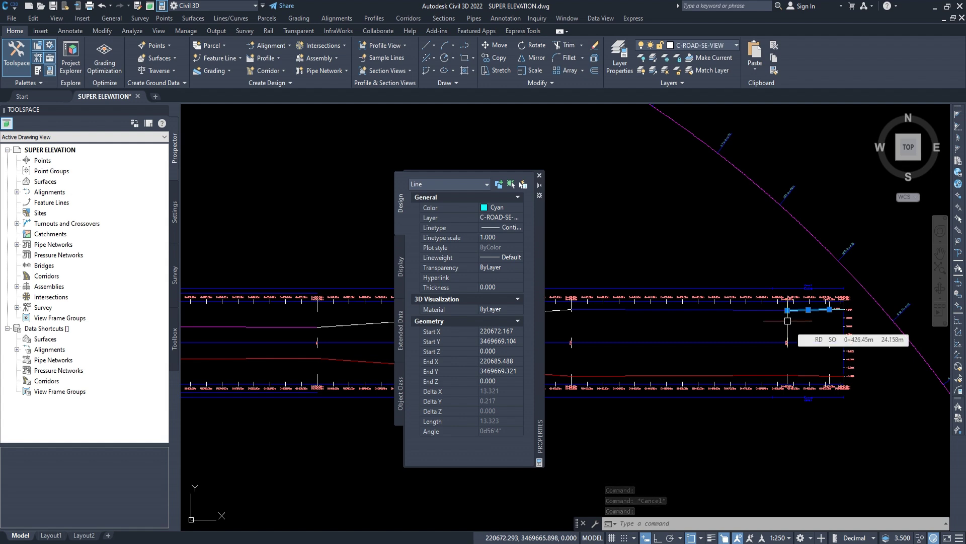
pyautogui.click(505, 208)
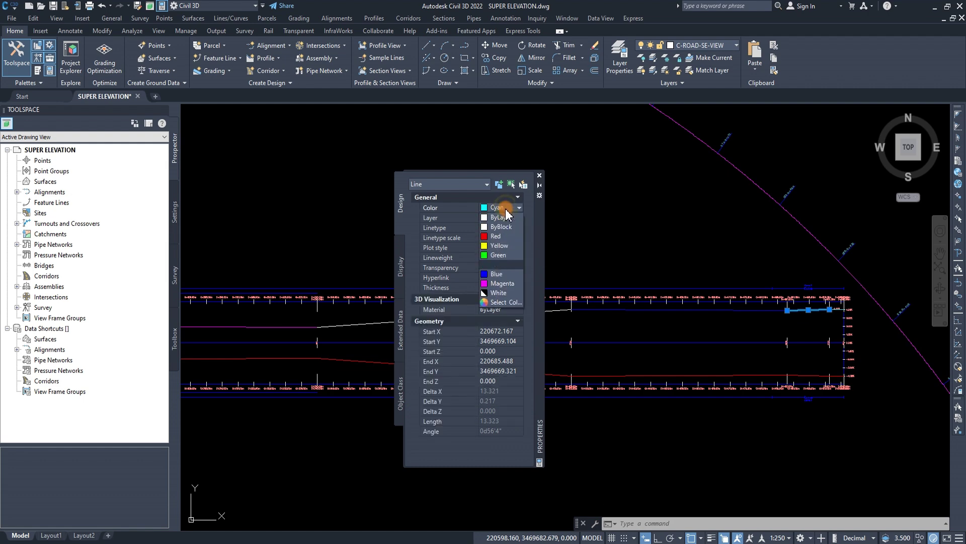
pyautogui.click(496, 303)
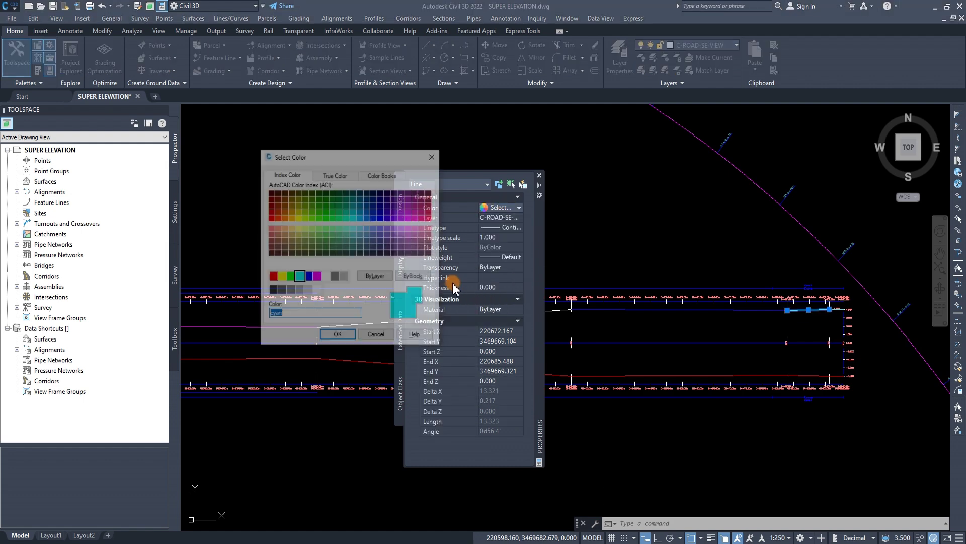
pyautogui.click(337, 336)
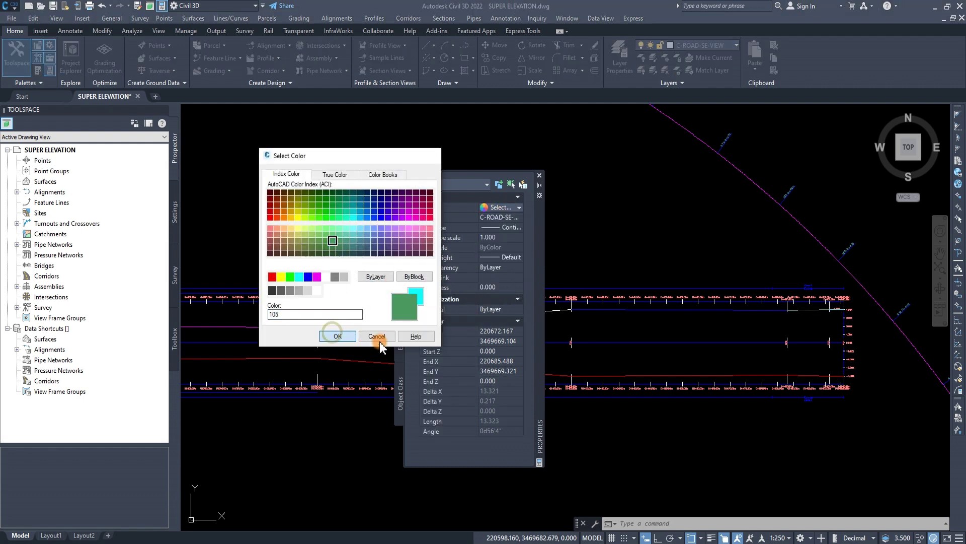
pyautogui.press('Escape')
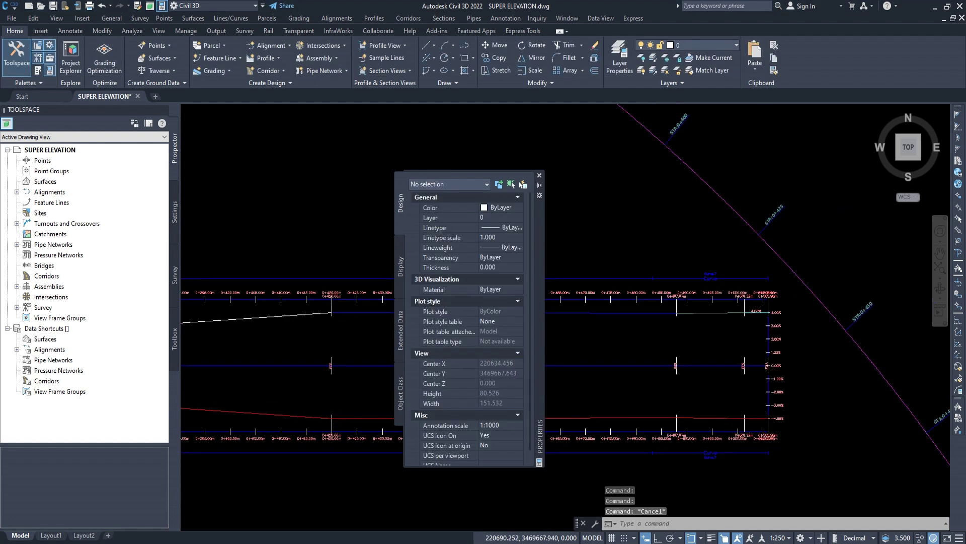
pyautogui.scroll(5, 820, 313)
# - Apply the same index colour to the short 4.00% segment and close the Properties palette
pyautogui.click(730, 302)
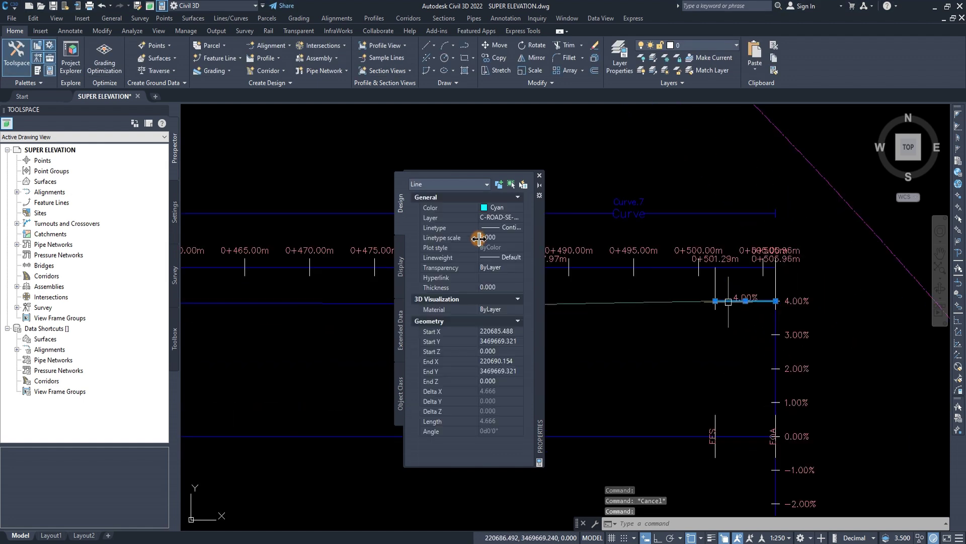
pyautogui.click(499, 301)
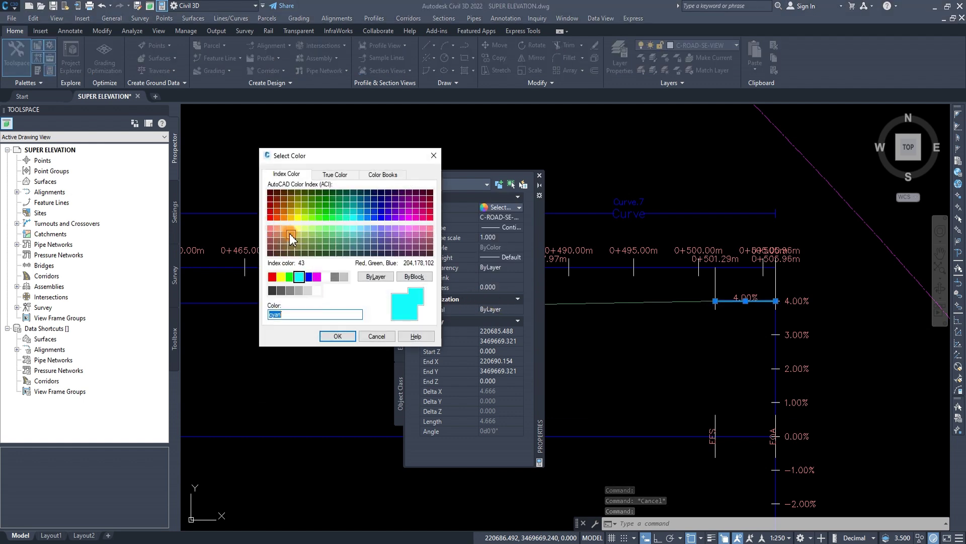
pyautogui.click(338, 336)
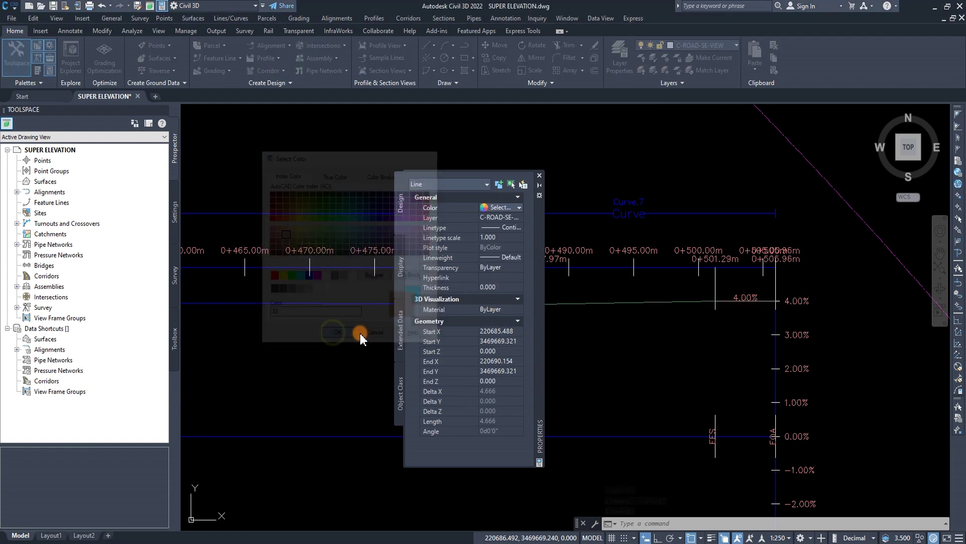
pyautogui.click(540, 178)
pyautogui.press('Escape')
pyautogui.press('Escape')
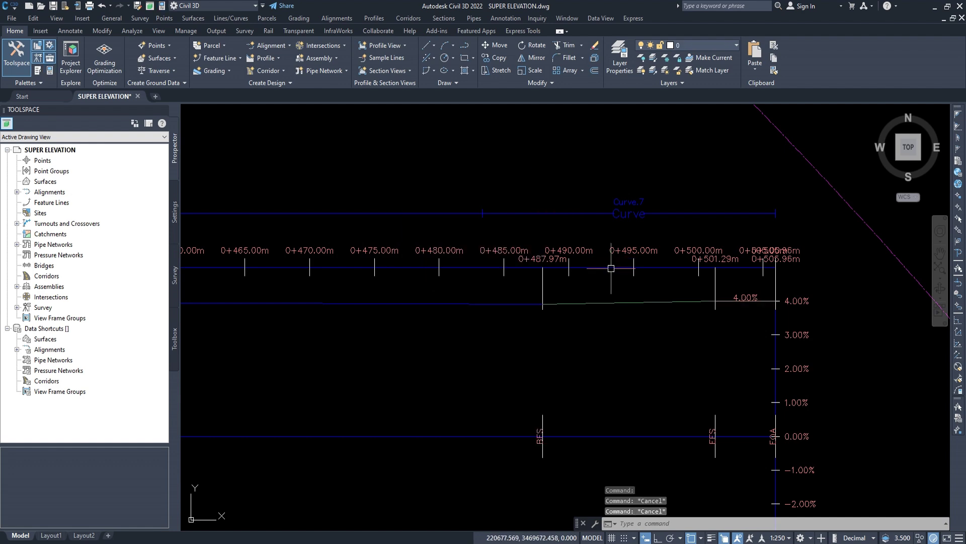
pyautogui.scroll(-5, 619, 297)
# - Select the 4.00% lane-line segment and the rising segment after it
pyautogui.scroll(5, 619, 297)
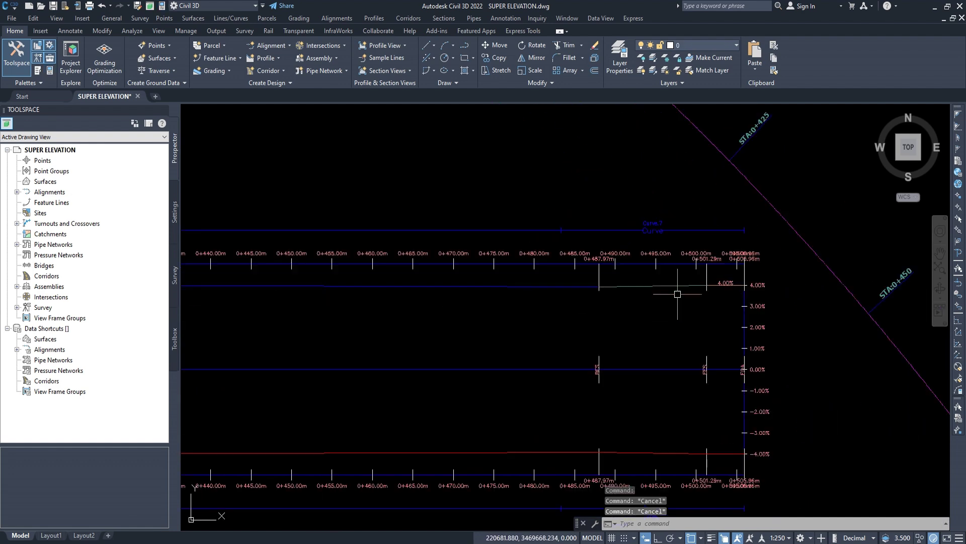
pyautogui.click(670, 302)
pyautogui.click(663, 285)
pyautogui.scroll(4, 731, 293)
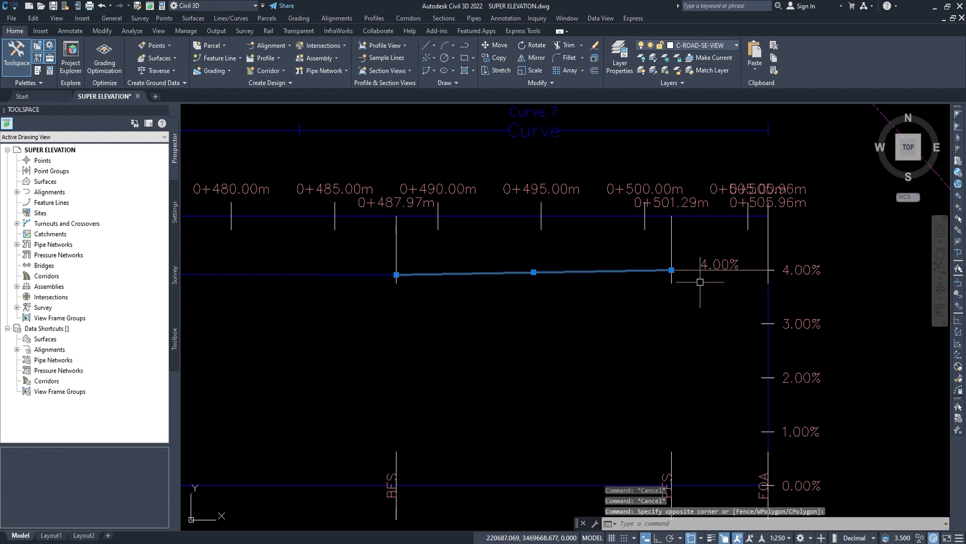
pyautogui.scroll(-5, 641, 298)
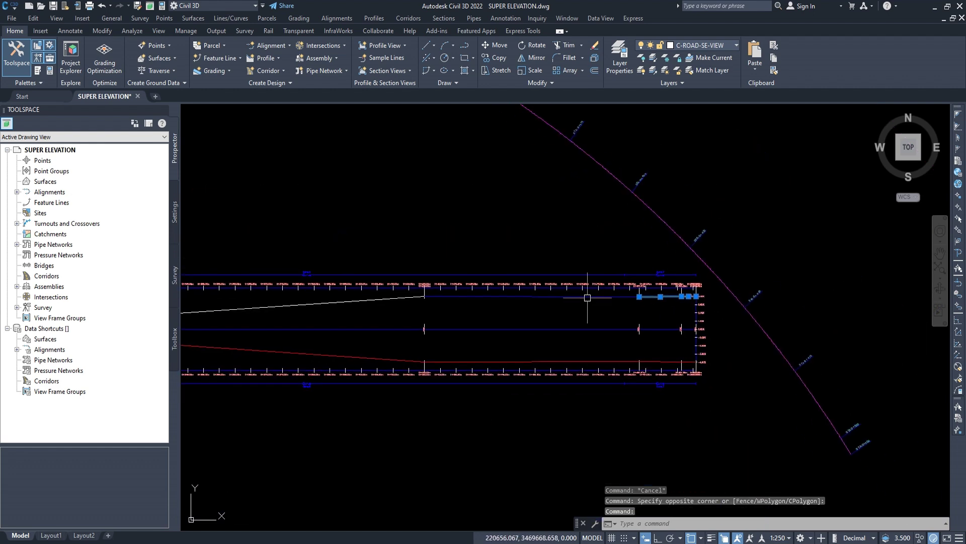
pyautogui.click(500, 302)
pyautogui.moveTo(500, 302); pyautogui.dragTo(611, 312, button='middle')
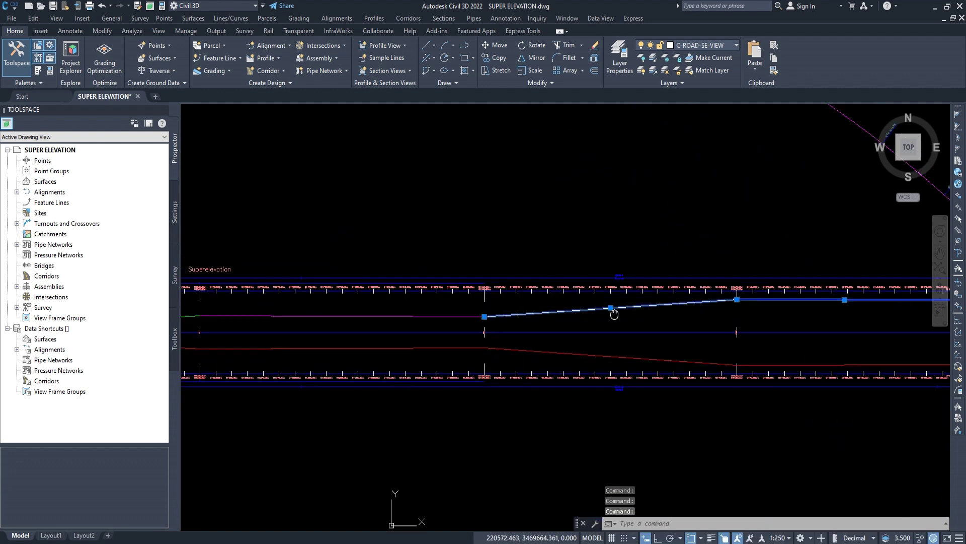
# - Add the flat tangent and the overlapping lane line, choosing Line in Selection cycling
pyautogui.click(472, 316)
pyautogui.moveTo(472, 316)
pyautogui.mouseDown(button='middle')
pyautogui.moveTo(574, 311)
pyautogui.moveTo(529, 302)
pyautogui.mouseUp(button='middle')
pyautogui.scroll(-2, 578, 315)
pyautogui.click(502, 315)
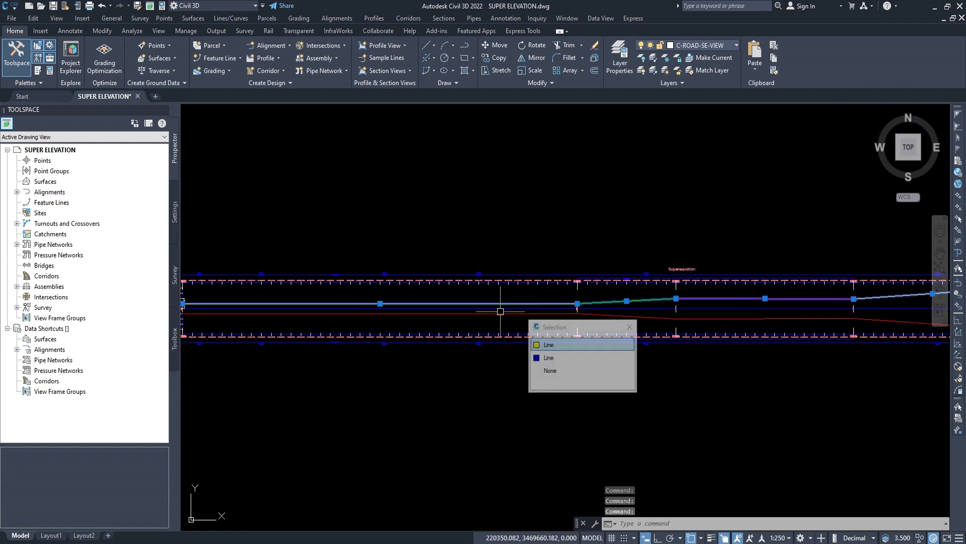
pyautogui.click(549, 347)
pyautogui.moveTo(544, 345); pyautogui.dragTo(821, 347, button='middle')
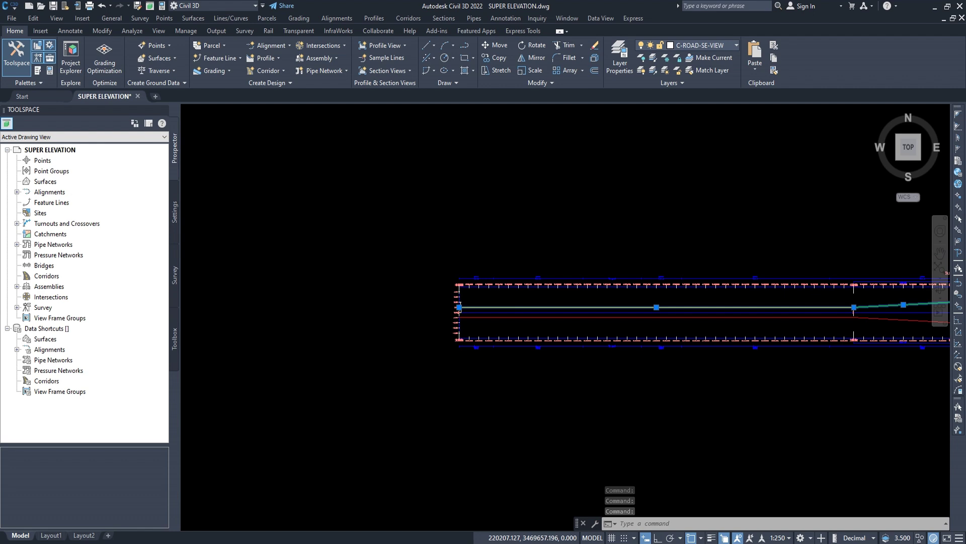
pyautogui.scroll(-3, 504, 314)
pyautogui.moveTo(567, 412); pyautogui.dragTo(473, 374, button='middle')
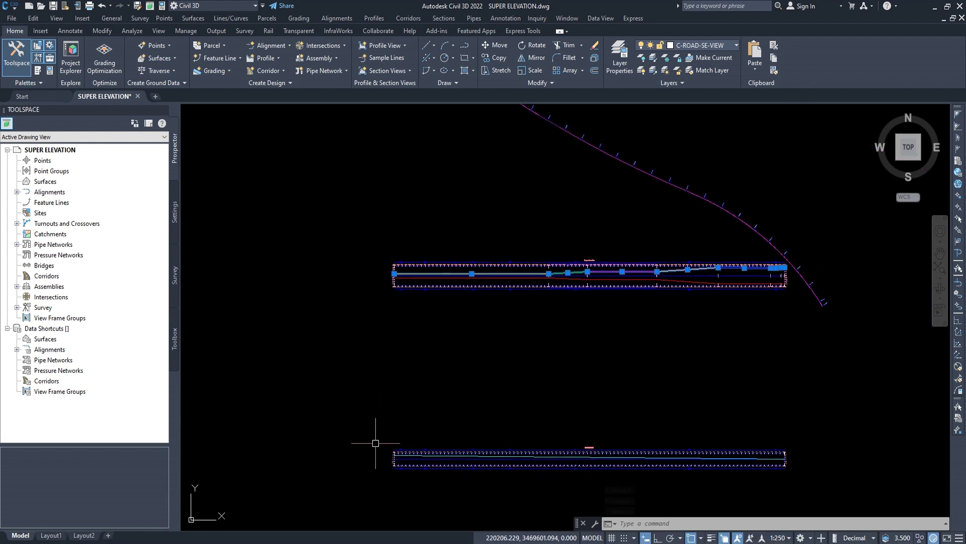
pyautogui.scroll(3, 407, 261)
# - Copy the seven lane-line segments from the 0.00% axis start onto the other superelevation view
pyautogui.scroll(2, 403, 274)
pyautogui.write('CO')
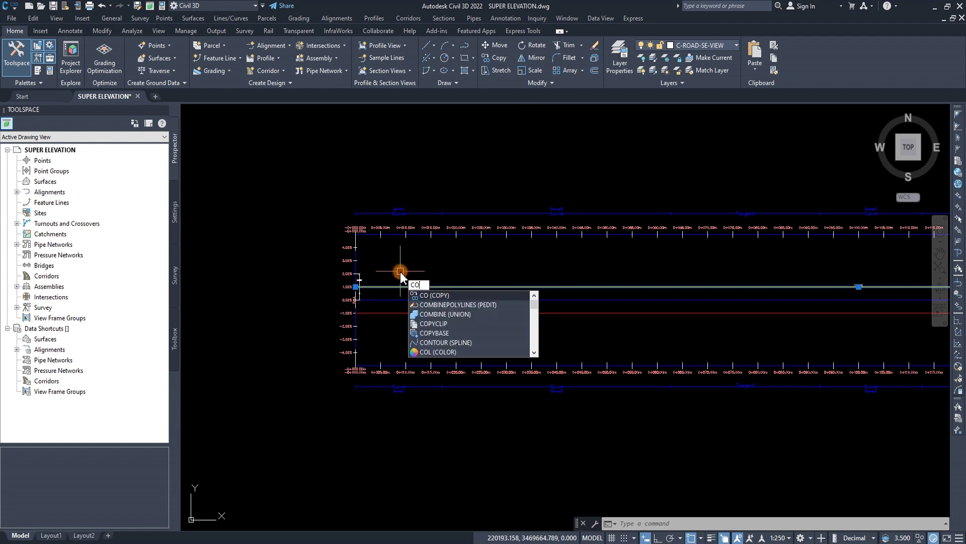
pyautogui.press('Return')
pyautogui.scroll(3, 369, 305)
pyautogui.scroll(2, 370, 305)
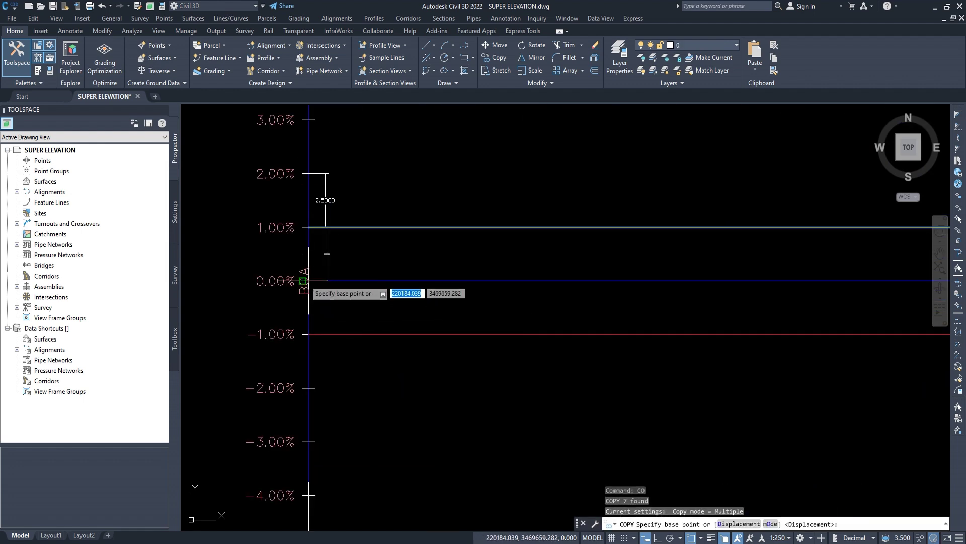
pyautogui.click(307, 280)
pyautogui.scroll(-4, 345, 281)
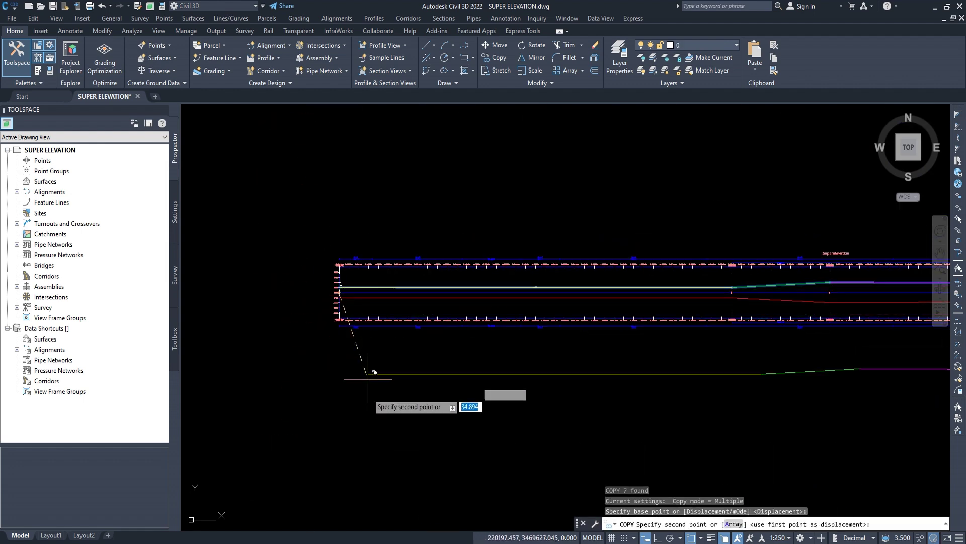
pyautogui.moveTo(367, 366); pyautogui.dragTo(362, 248, button='middle')
pyautogui.scroll(-2, 362, 249)
pyautogui.moveTo(384, 322); pyautogui.dragTo(385, 284, button='middle')
pyautogui.scroll(3, 434, 347)
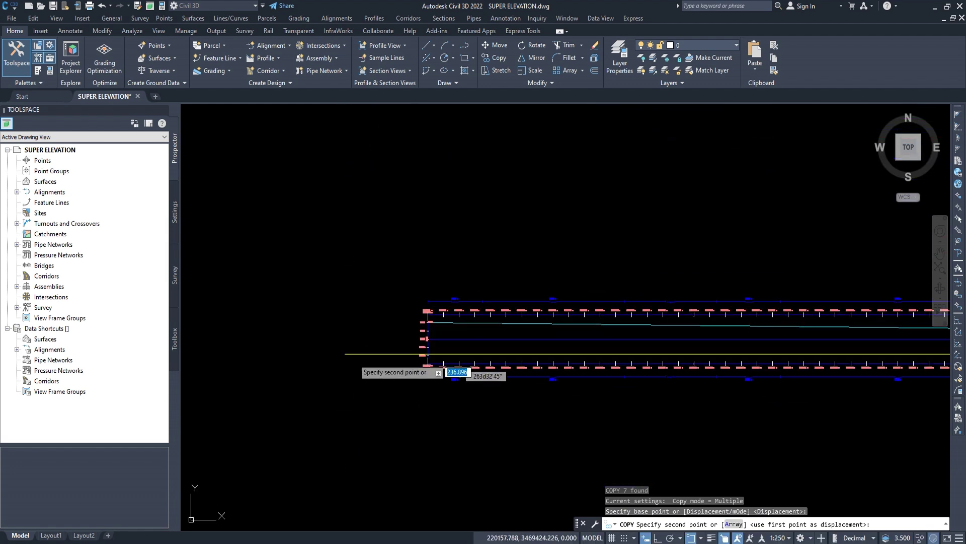
pyautogui.scroll(2, 433, 348)
pyautogui.scroll(3, 434, 348)
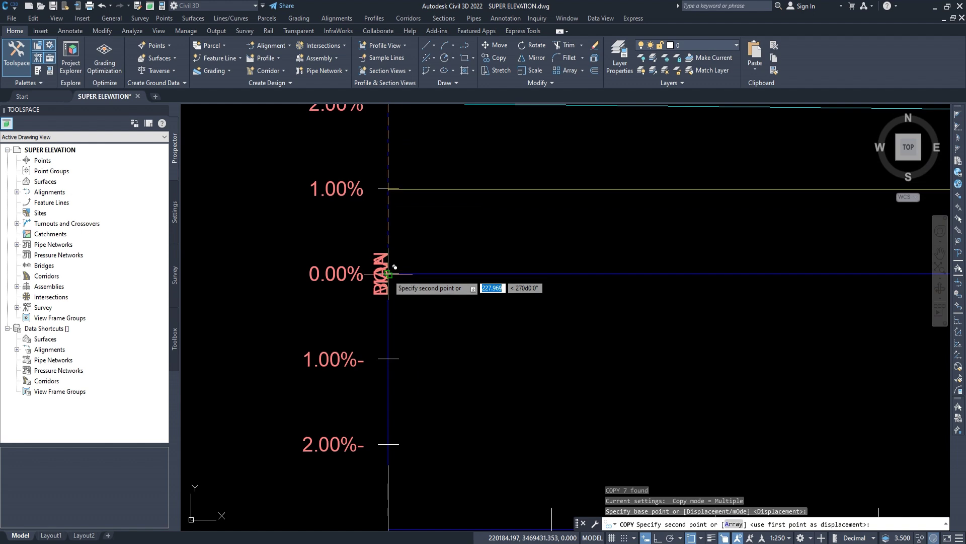
pyautogui.press('Escape')
# - Stretch the superelevation view's top slope grip down to the 1.00% line
pyautogui.scroll(-5, 440, 306)
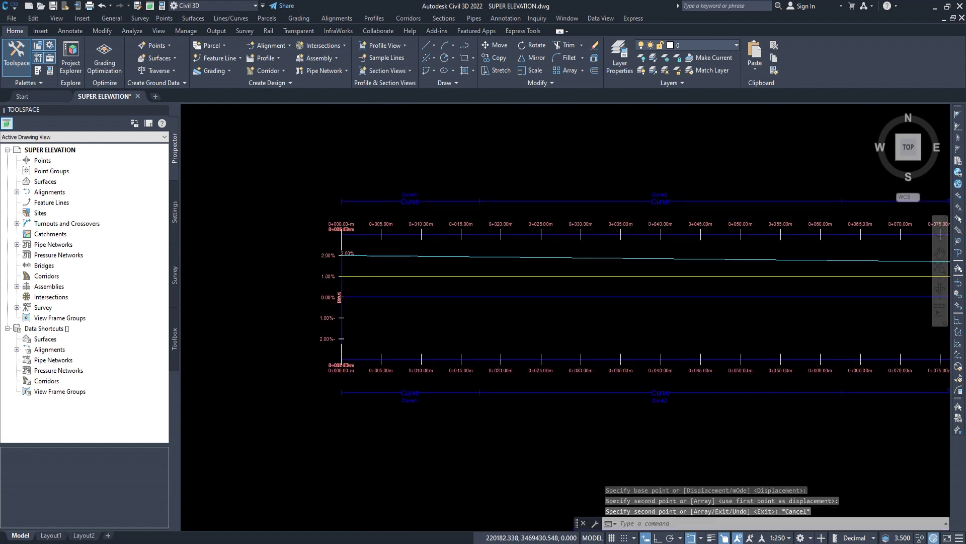
pyautogui.scroll(-1, 520, 302)
pyautogui.scroll(2, 477, 306)
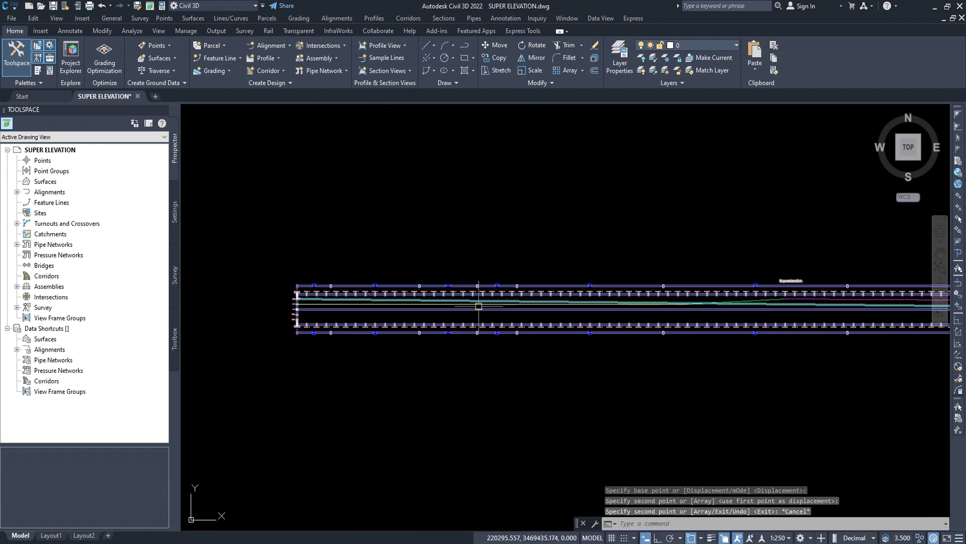
pyautogui.scroll(2, 385, 305)
pyautogui.press('Escape')
pyautogui.press('Escape')
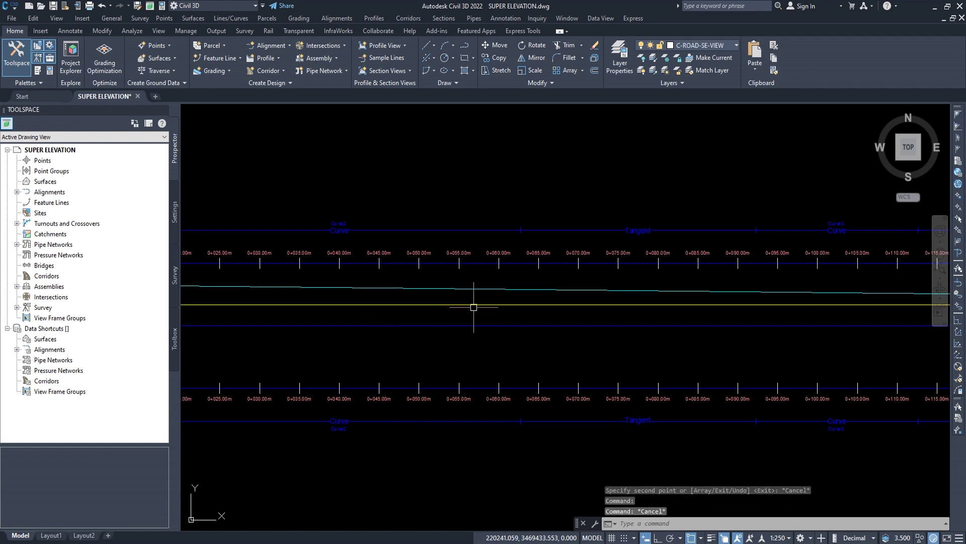
pyautogui.scroll(-1, 326, 313)
pyautogui.scroll(2, 352, 295)
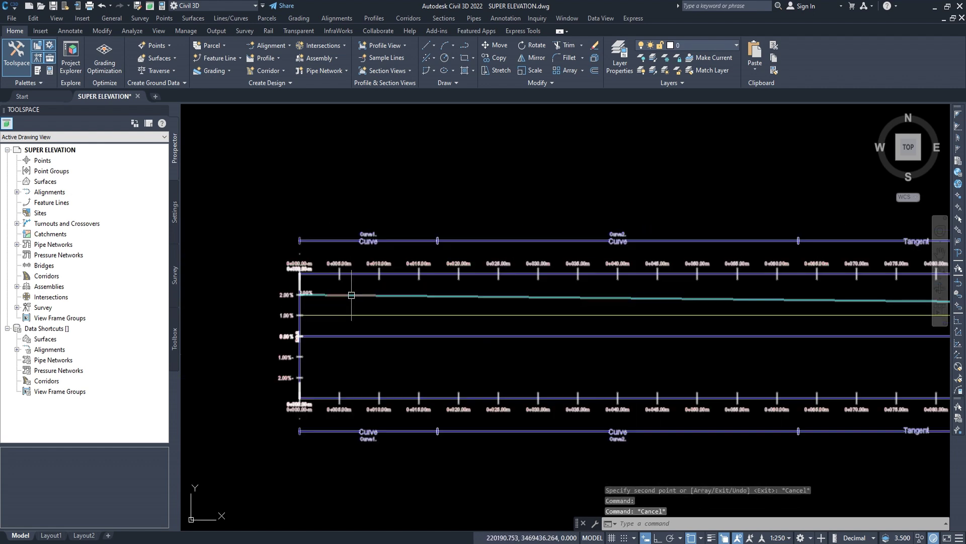
pyautogui.scroll(1, 347, 296)
pyautogui.scroll(1, 352, 297)
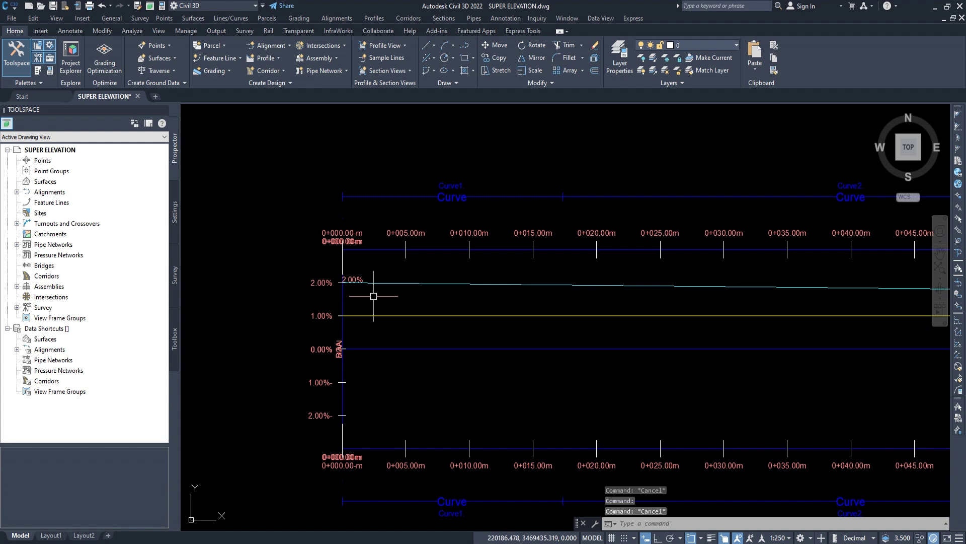
pyautogui.click(370, 284)
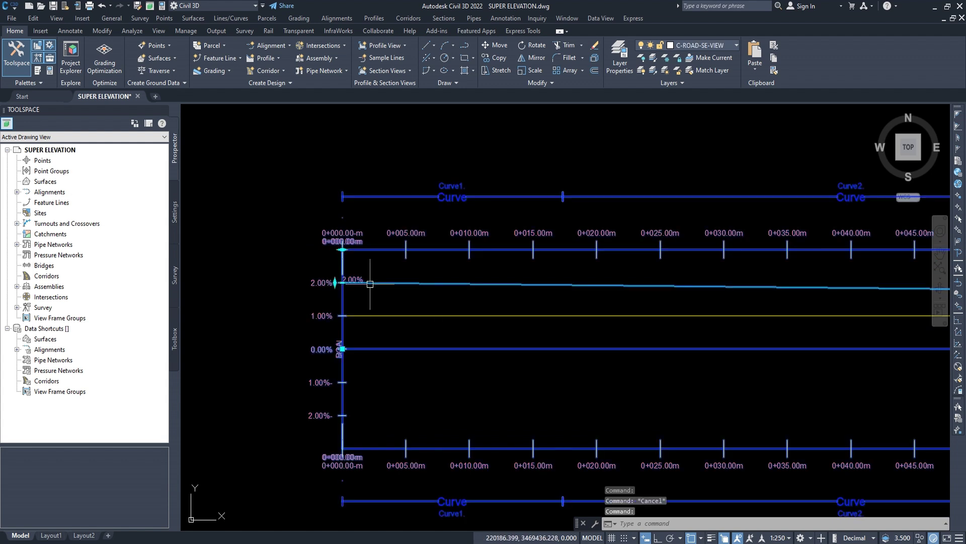
pyautogui.click(335, 283)
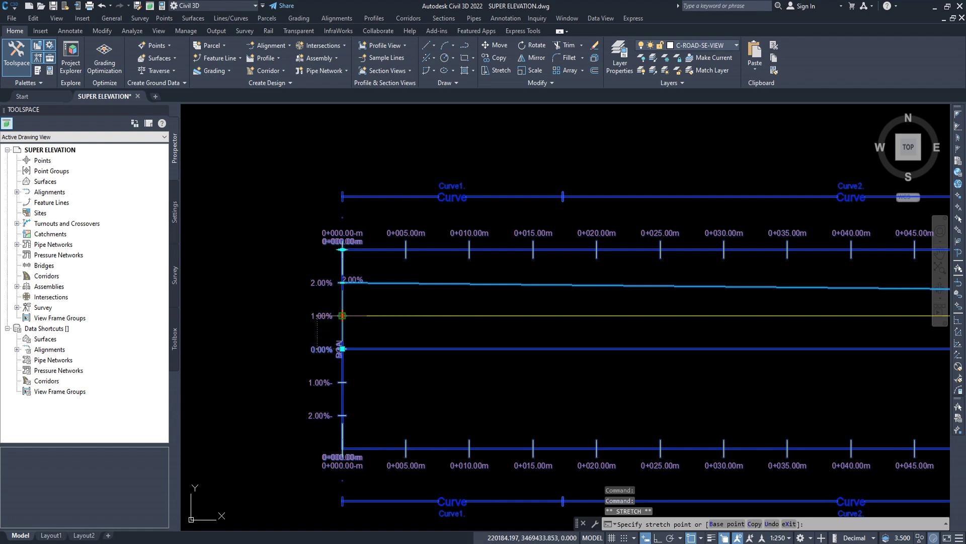
pyautogui.click(342, 315)
pyautogui.press('Escape')
# - Pan along the band to check the narrowed view and clear the selection
pyautogui.scroll(-1, 566, 353)
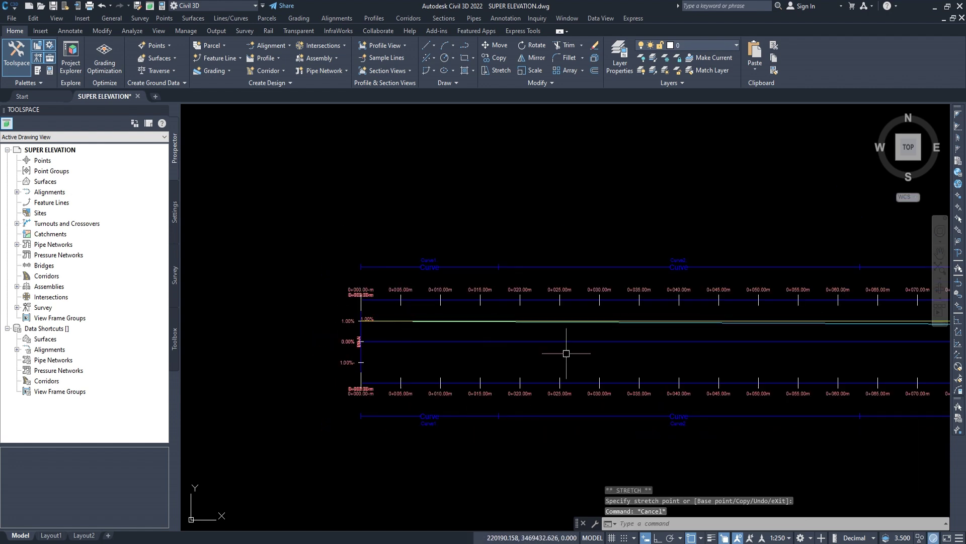
pyautogui.scroll(-2, 566, 354)
pyautogui.moveTo(566, 353); pyautogui.dragTo(654, 353, button='middle')
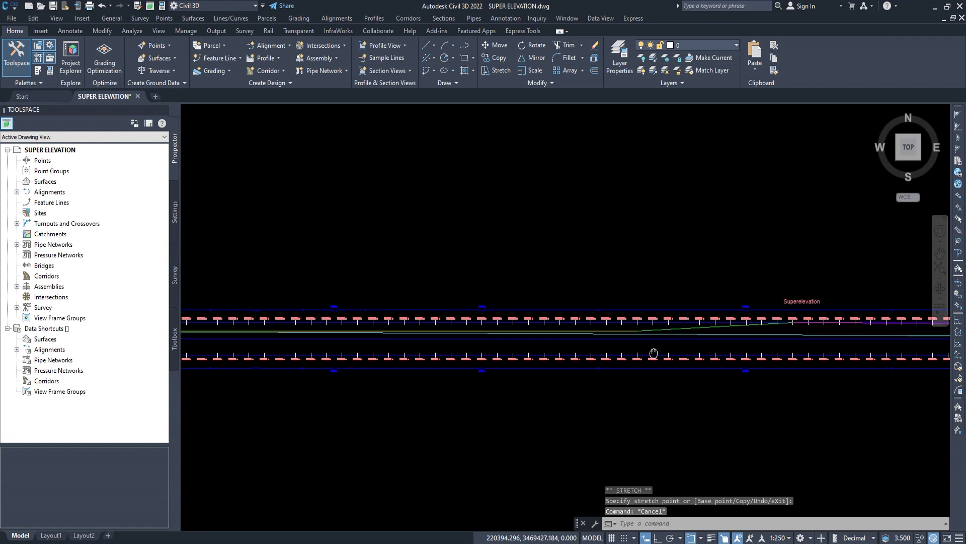
pyautogui.scroll(4, 653, 353)
pyautogui.scroll(4, 616, 334)
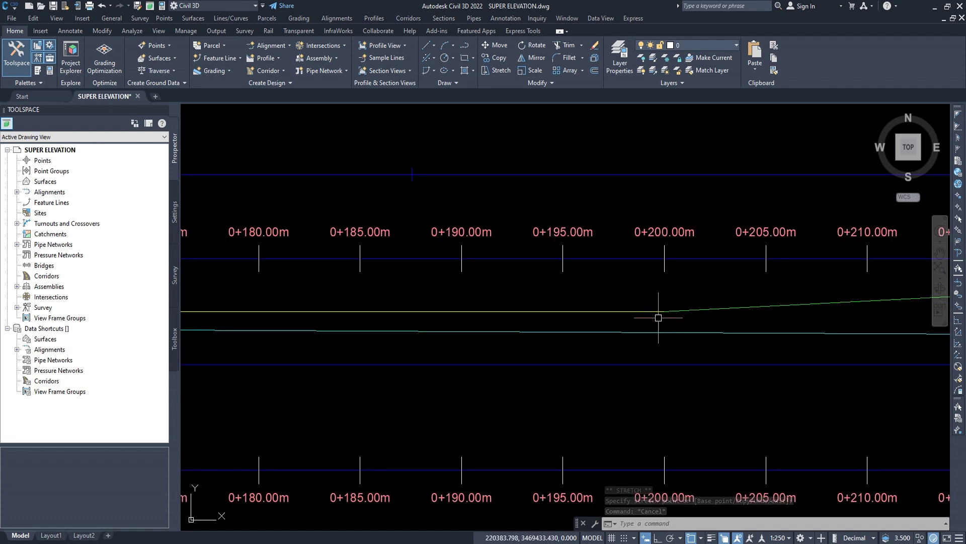
pyautogui.scroll(-5, 599, 317)
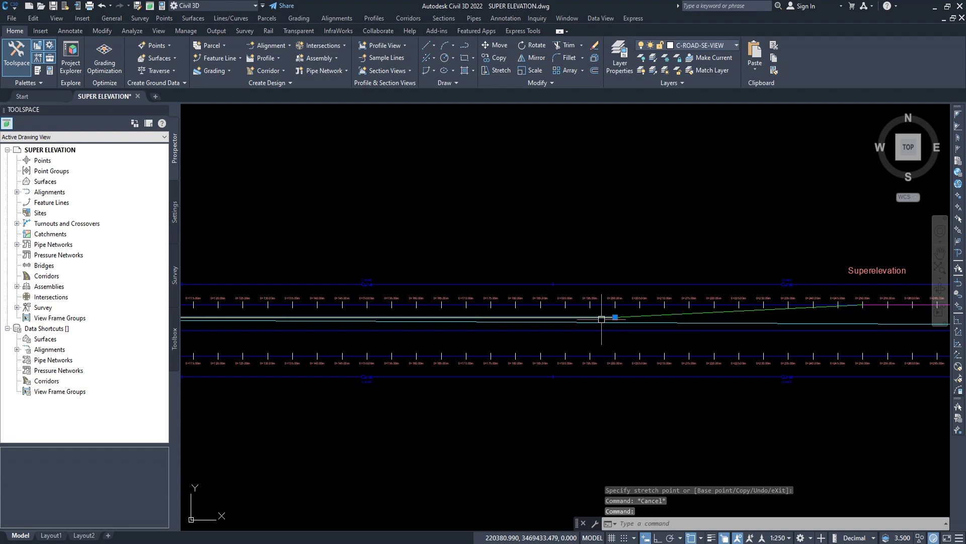
pyautogui.scroll(3, 606, 317)
pyautogui.scroll(2, 604, 305)
pyautogui.press('Escape')
pyautogui.scroll(-3, 604, 305)
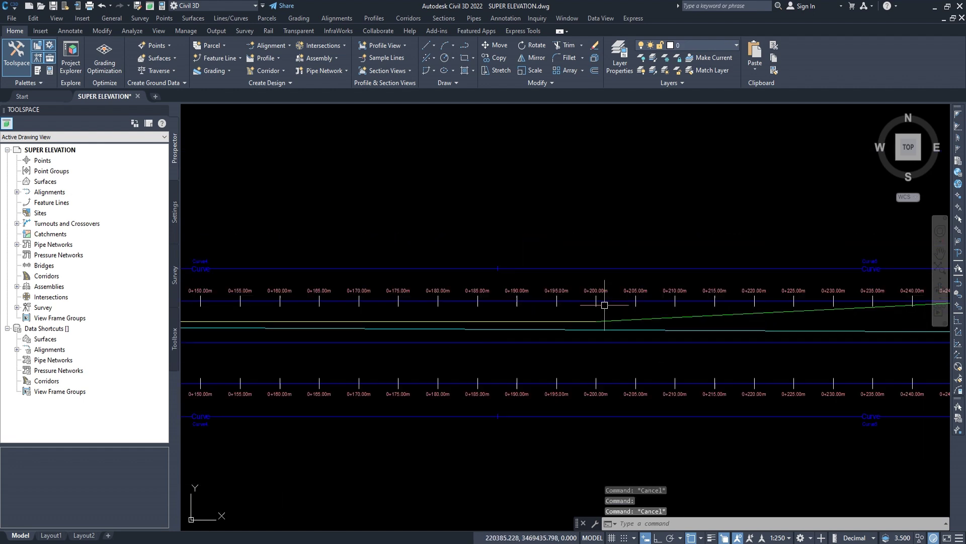
pyautogui.scroll(-2, 649, 326)
pyautogui.scroll(2, 575, 308)
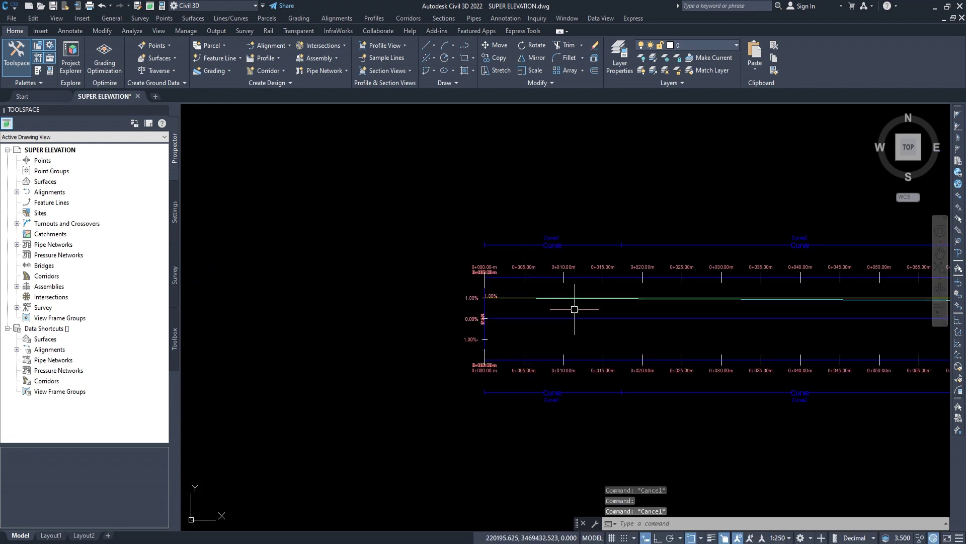
pyautogui.scroll(2, 470, 313)
pyautogui.scroll(2, 404, 302)
pyautogui.scroll(2, 447, 303)
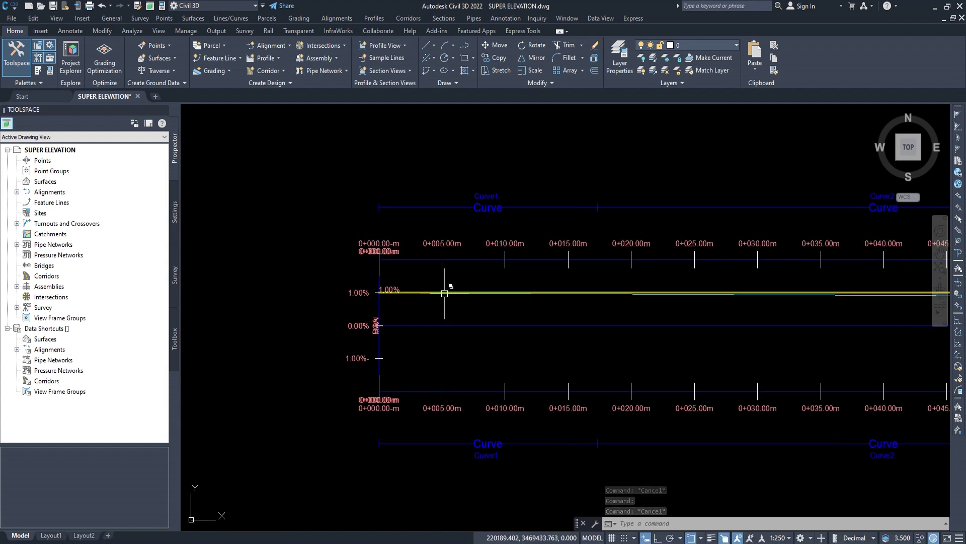
# - Add a manual critical station at 0+200.00m on the superelevation view
pyautogui.click(439, 325)
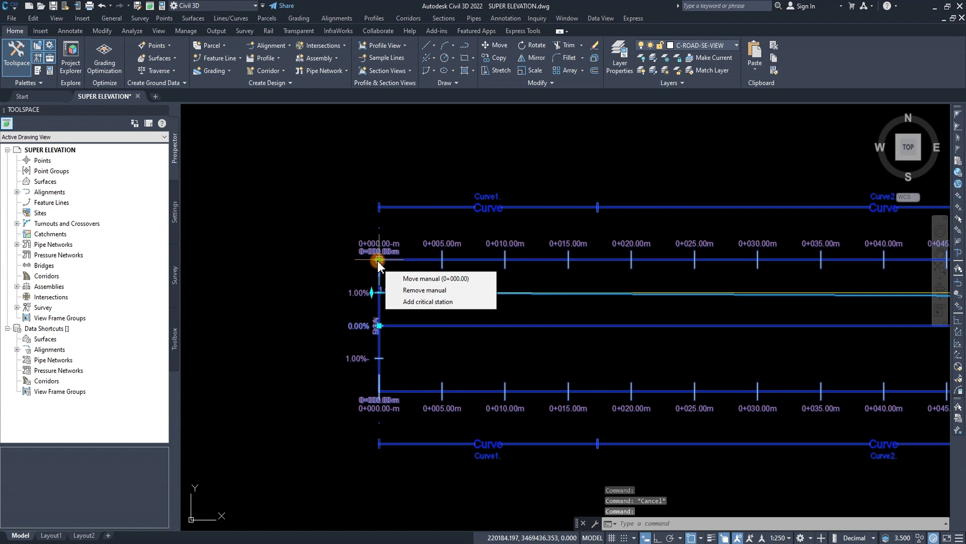
pyautogui.click(428, 301)
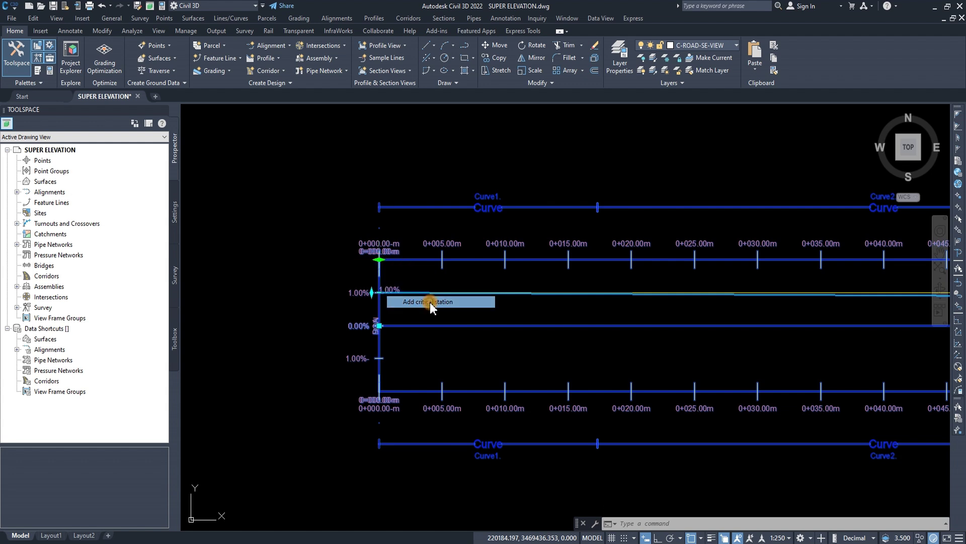
pyautogui.scroll(-6, 411, 302)
pyautogui.scroll(5, 594, 309)
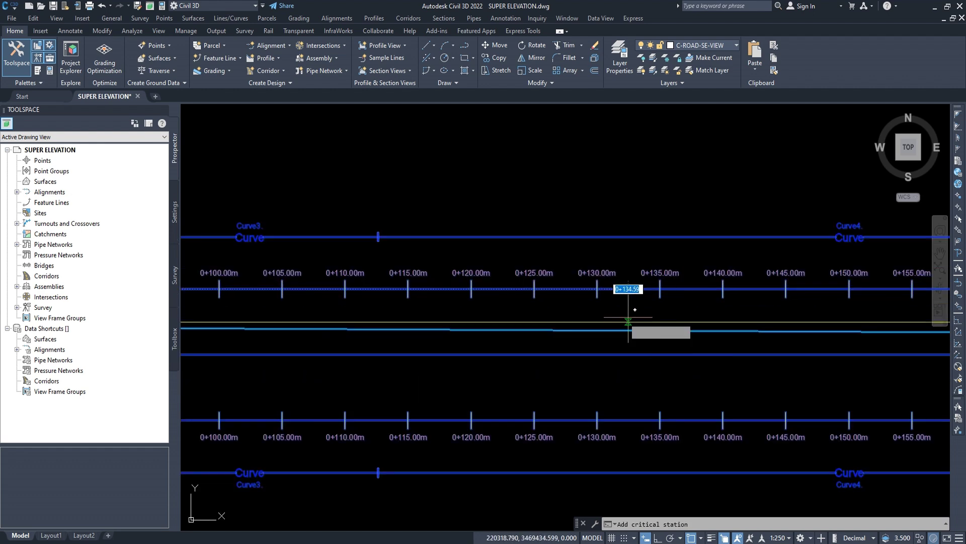
pyautogui.scroll(2, 563, 295)
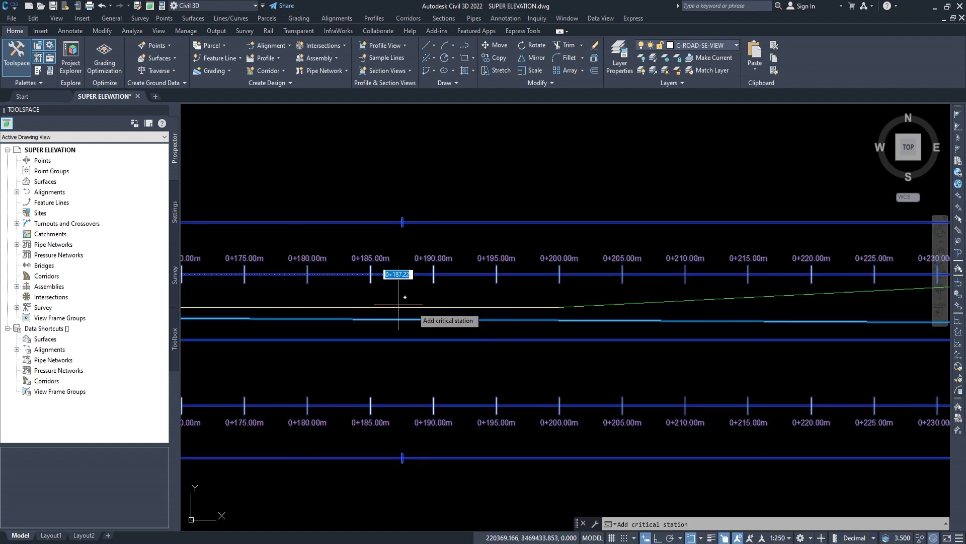
pyautogui.scroll(-2, 489, 287)
pyautogui.scroll(5, 528, 280)
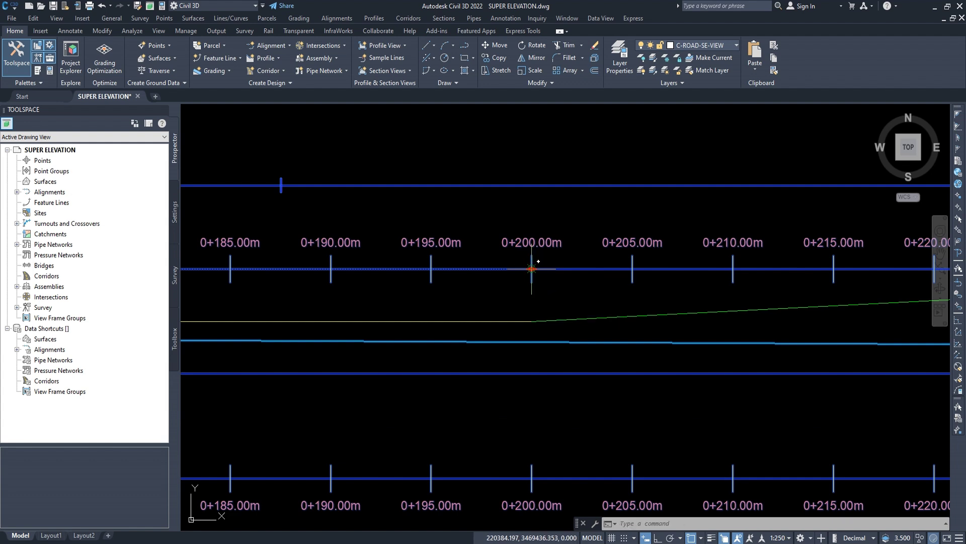
pyautogui.click(531, 268)
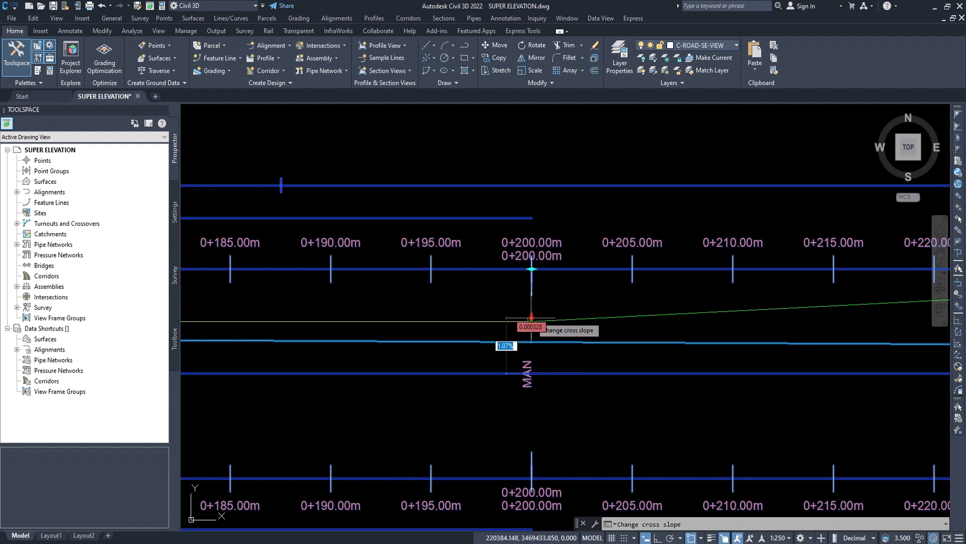
pyautogui.press('Escape')
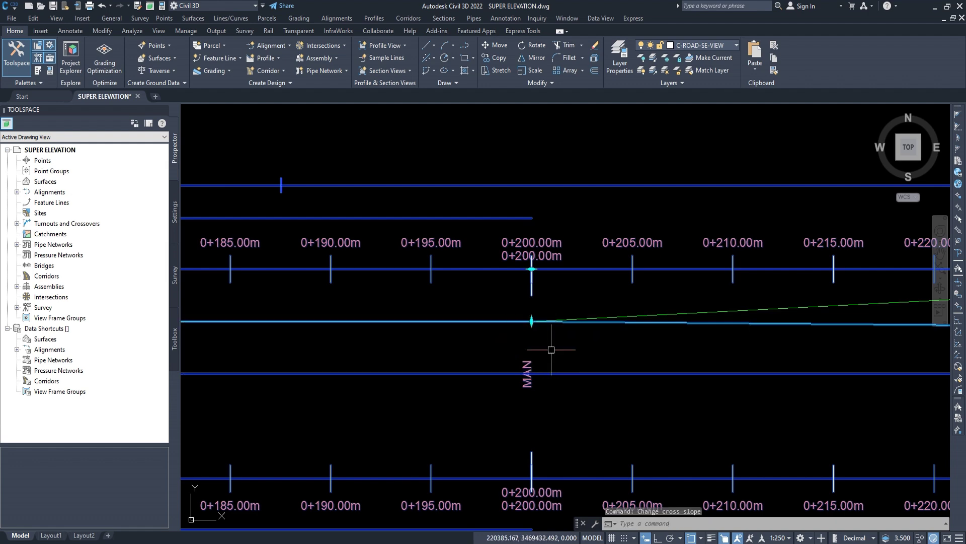
pyautogui.scroll(-4, 550, 346)
pyautogui.scroll(-4, 388, 341)
# - Select the superelevation view again and bring the station 0+200 area into view
pyautogui.scroll(2, 381, 346)
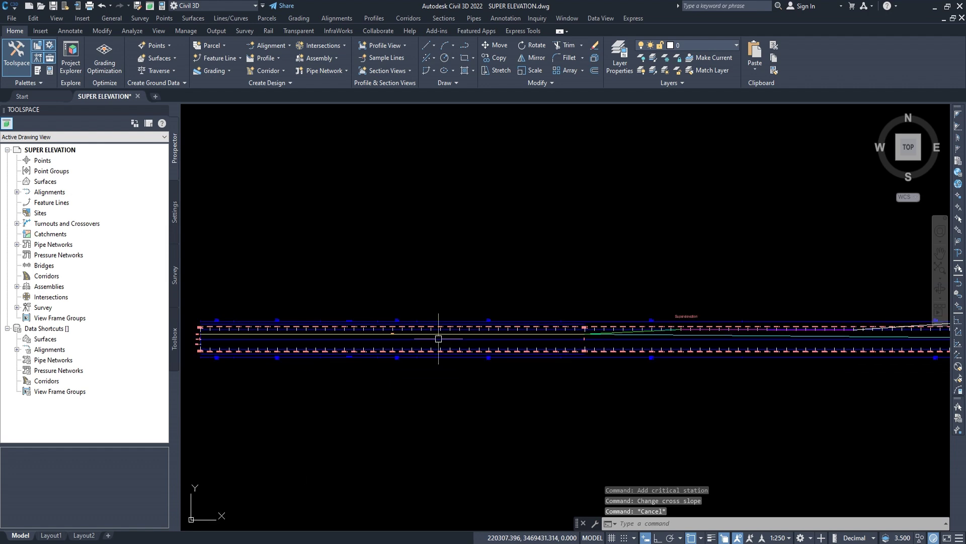
pyautogui.scroll(-2, 627, 330)
pyautogui.scroll(1, 635, 331)
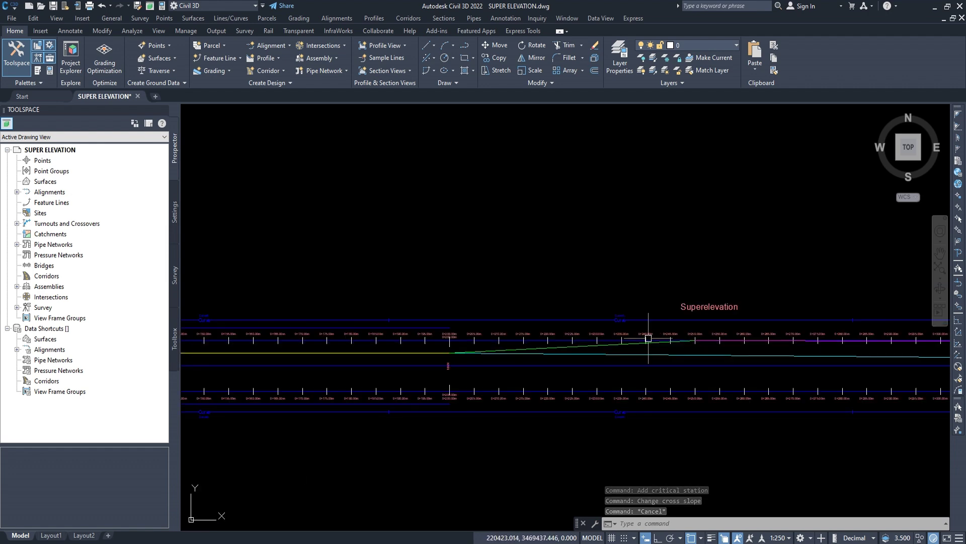
pyautogui.scroll(1, 647, 339)
pyautogui.scroll(2, 623, 338)
pyautogui.scroll(2, 578, 341)
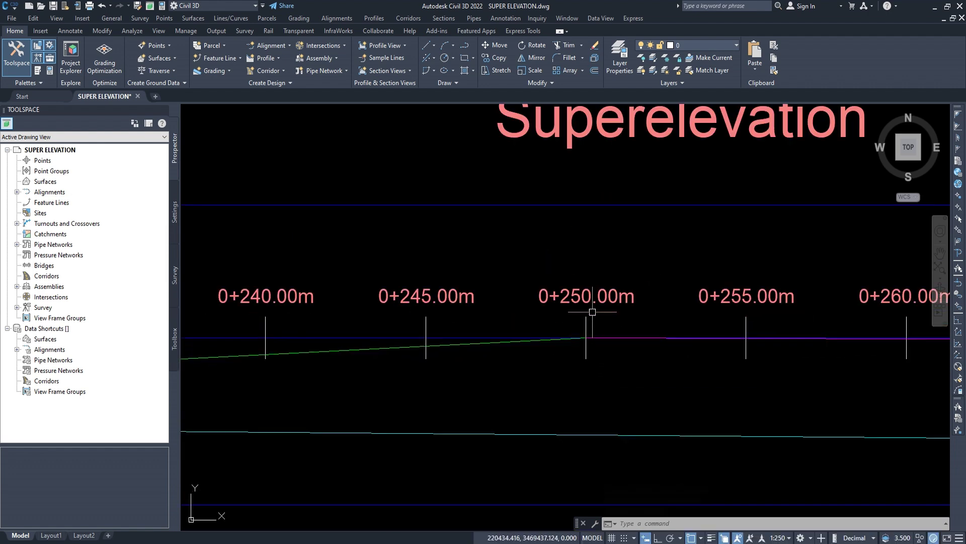
pyautogui.scroll(-3, 593, 318)
pyautogui.scroll(-3, 549, 335)
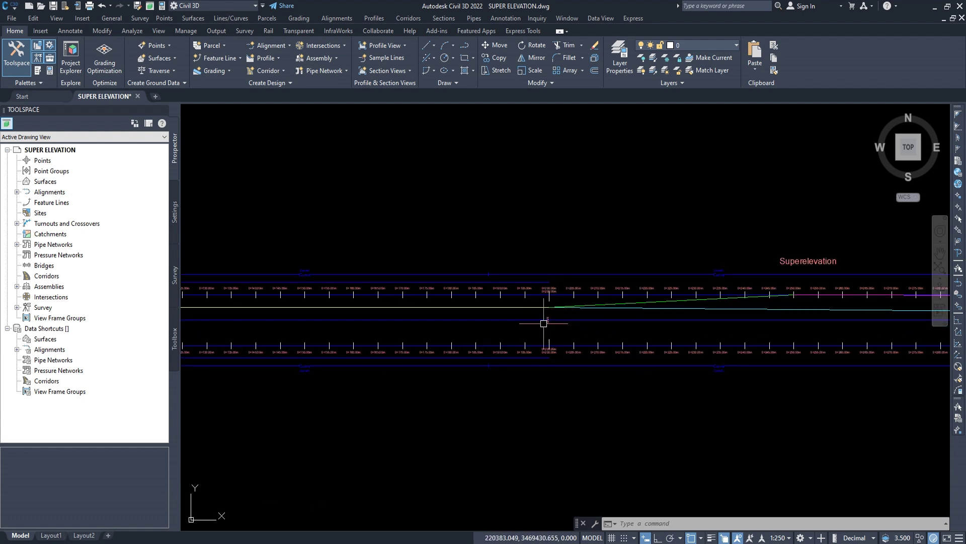
pyautogui.click(526, 322)
pyautogui.scroll(2, 524, 322)
pyautogui.moveTo(529, 345); pyautogui.dragTo(474, 385, button='middle')
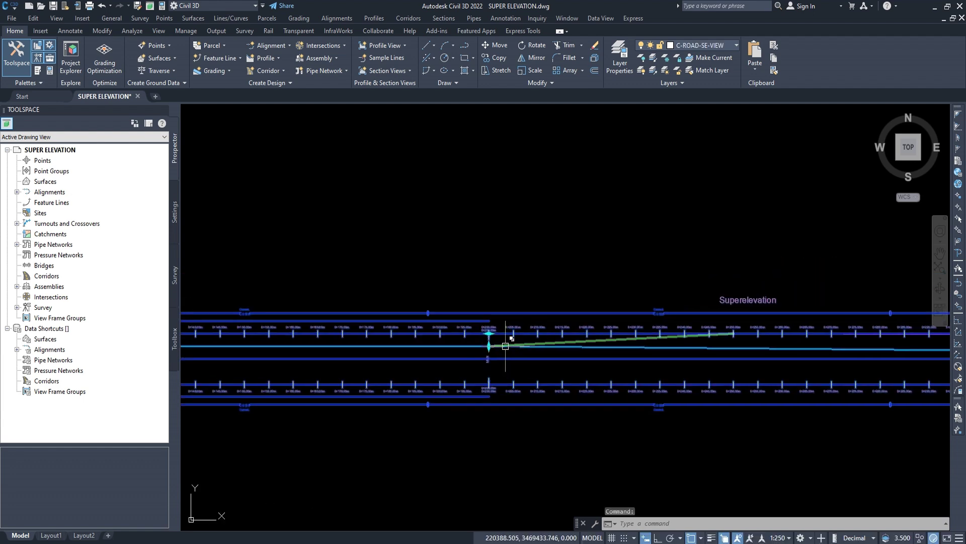
pyautogui.scroll(4, 497, 344)
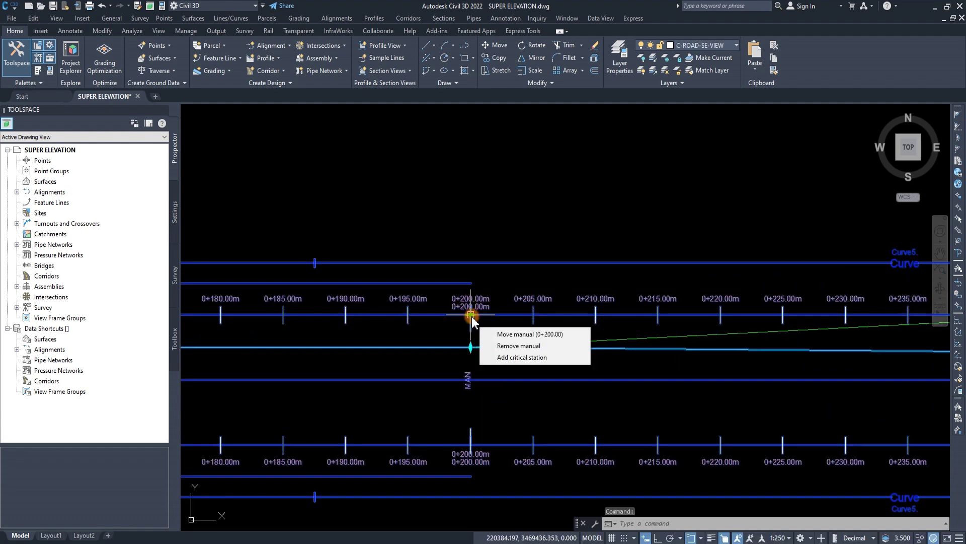
# - Add a manual critical station at 0+250.00m on the superelevation view
pyautogui.click(520, 357)
pyautogui.scroll(-2, 523, 347)
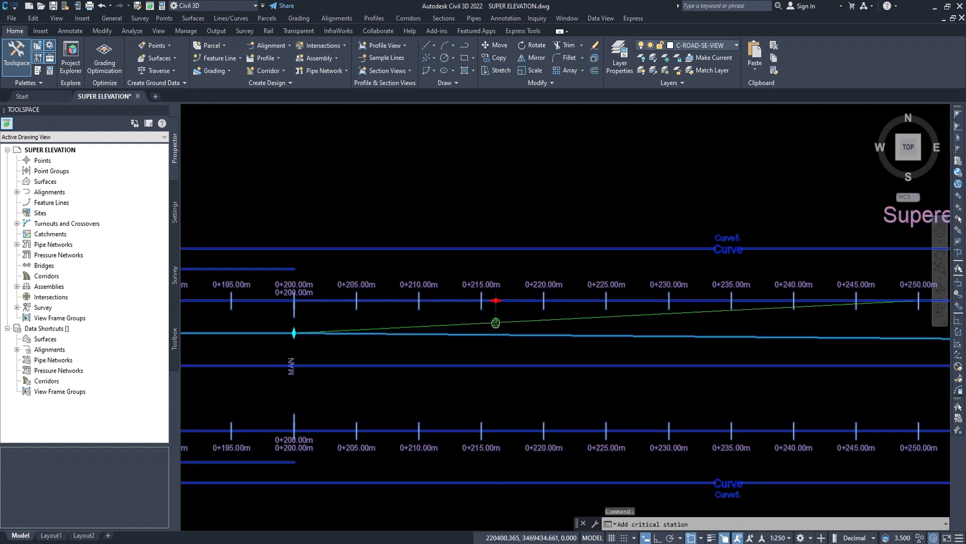
pyautogui.moveTo(833, 282)
pyautogui.mouseDown(button='middle')
pyautogui.moveTo(653, 329)
pyautogui.moveTo(588, 316)
pyautogui.mouseUp(button='middle')
pyautogui.scroll(4, 589, 316)
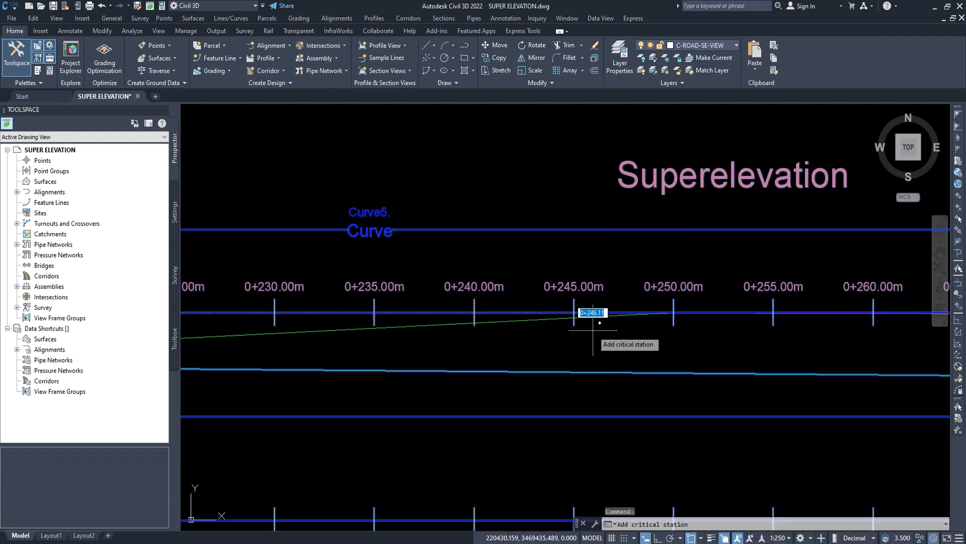
pyautogui.click(673, 312)
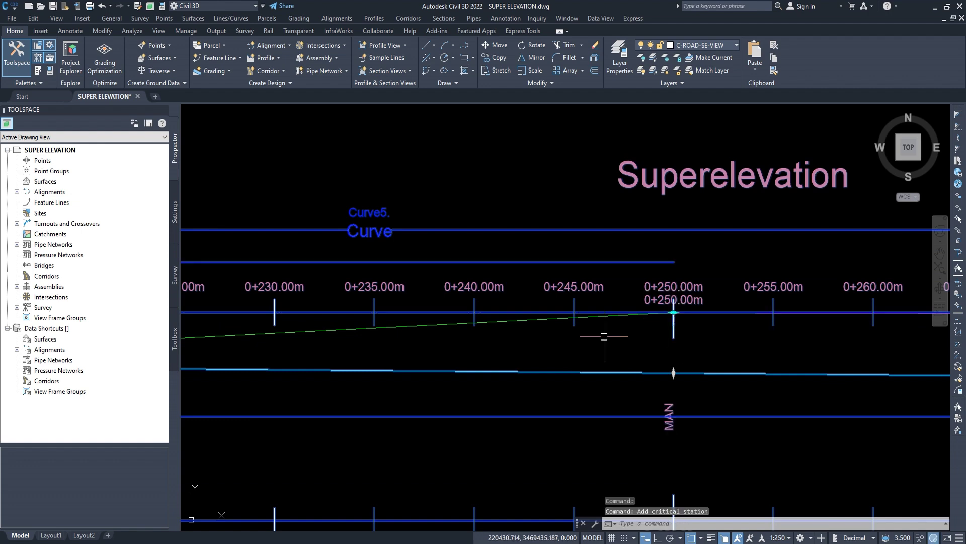
pyautogui.press('Escape')
# - Change the cross slope at station 0+250 and accept it
pyautogui.scroll(-5, 571, 363)
pyautogui.moveTo(572, 362); pyautogui.dragTo(614, 352, button='middle')
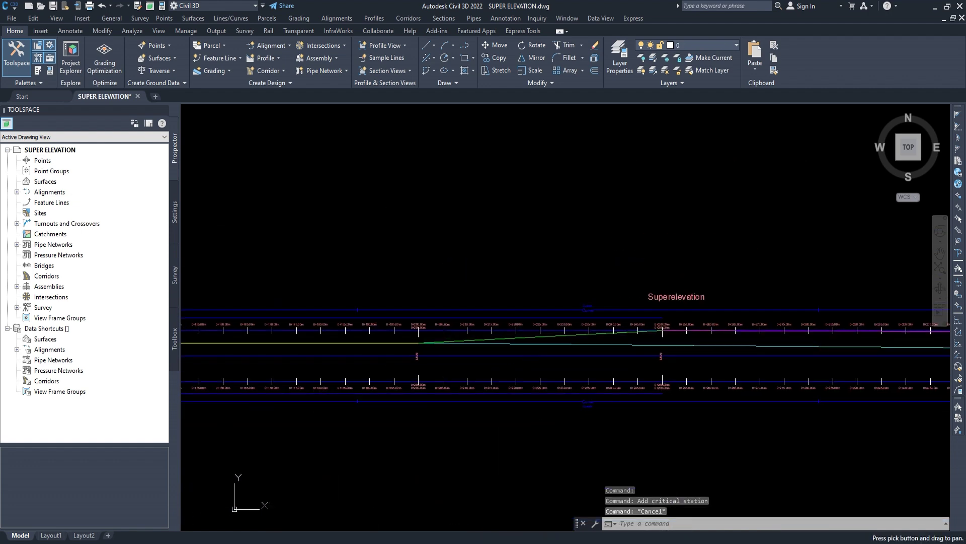
pyautogui.click(597, 346)
pyautogui.scroll(5, 675, 340)
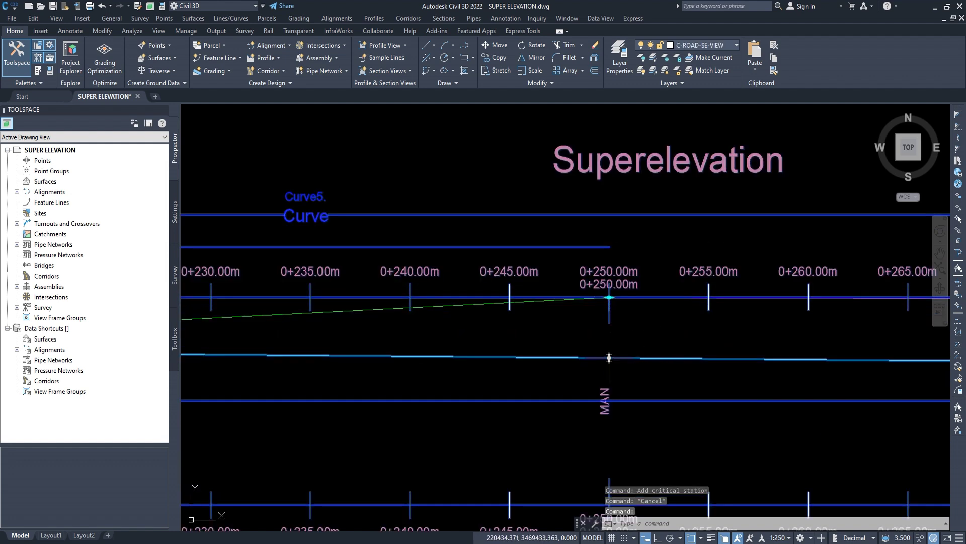
pyautogui.click(609, 297)
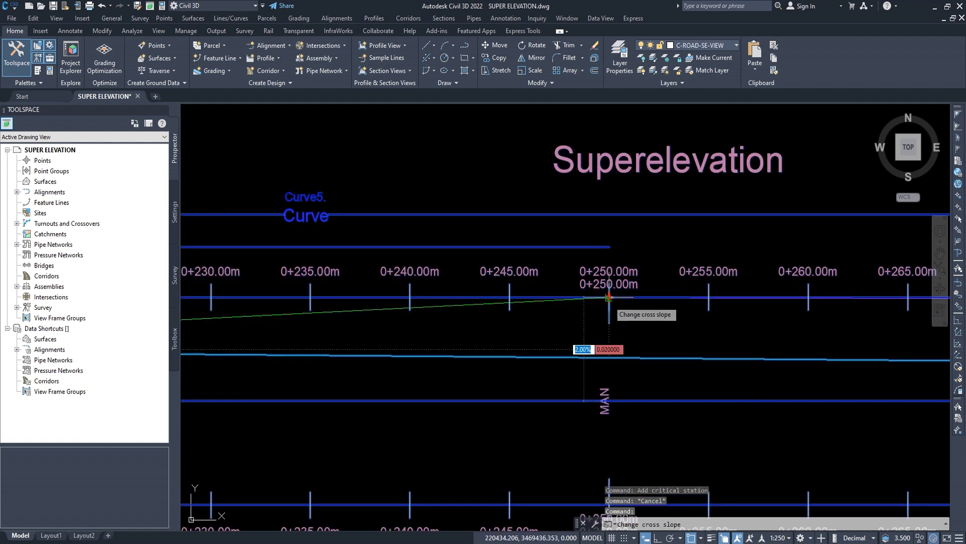
pyautogui.press('Return')
pyautogui.press('Escape')
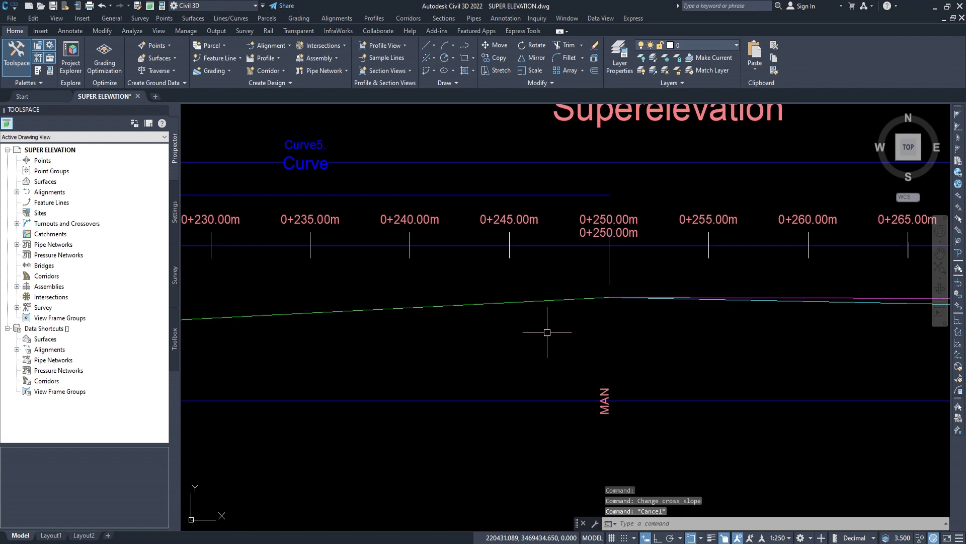
# - Select the superelevation lines near station 0+340
pyautogui.scroll(-5, 546, 332)
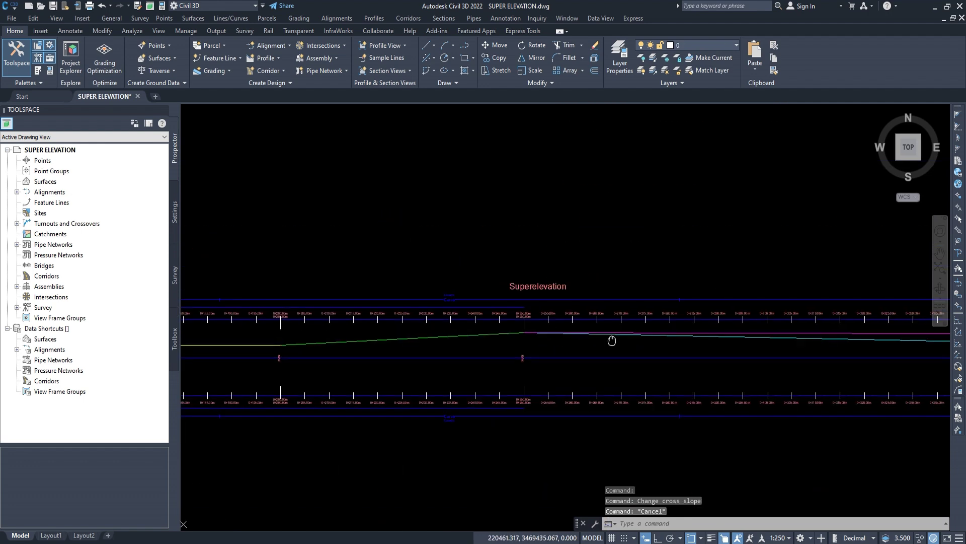
pyautogui.scroll(2, 609, 338)
pyautogui.scroll(2, 618, 339)
pyautogui.scroll(1, 623, 339)
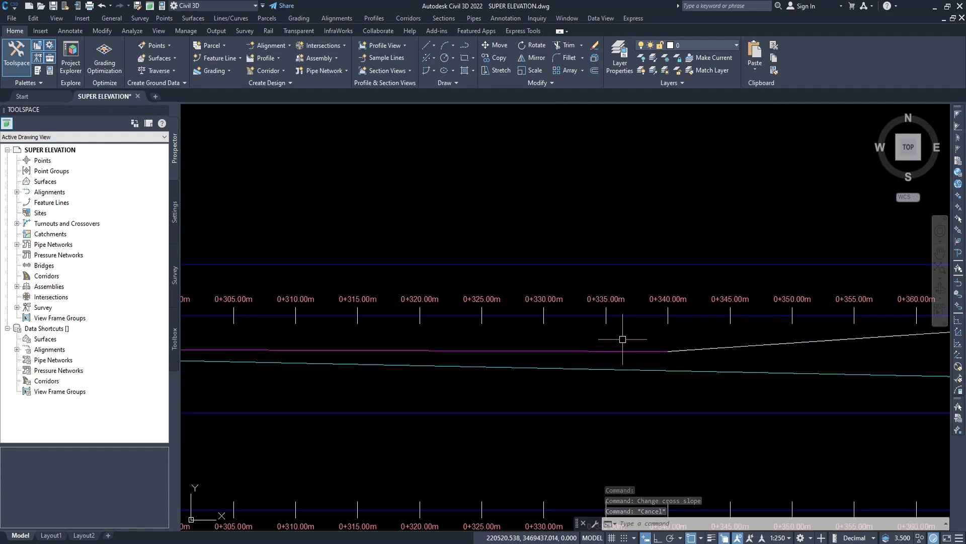
pyautogui.click(646, 351)
pyautogui.scroll(-3, 498, 345)
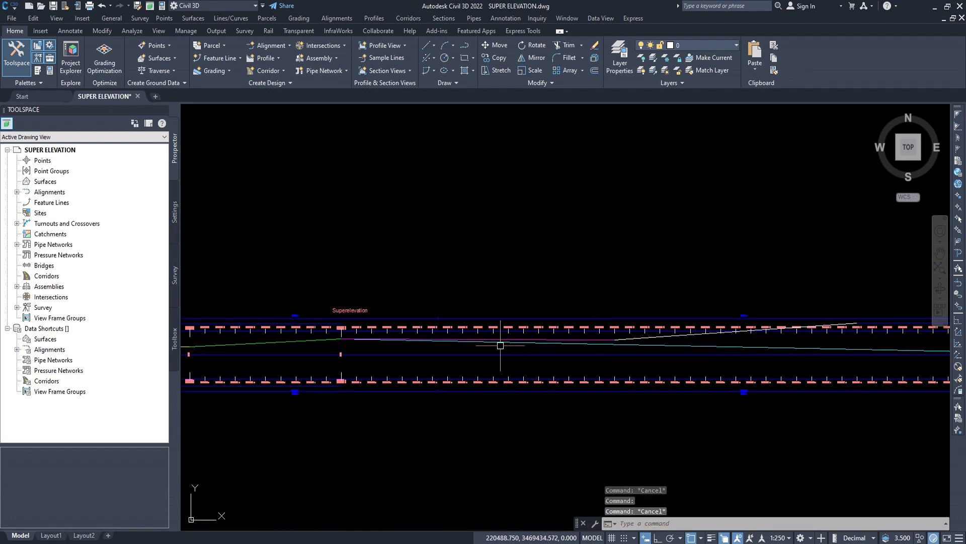
pyautogui.scroll(3, 539, 345)
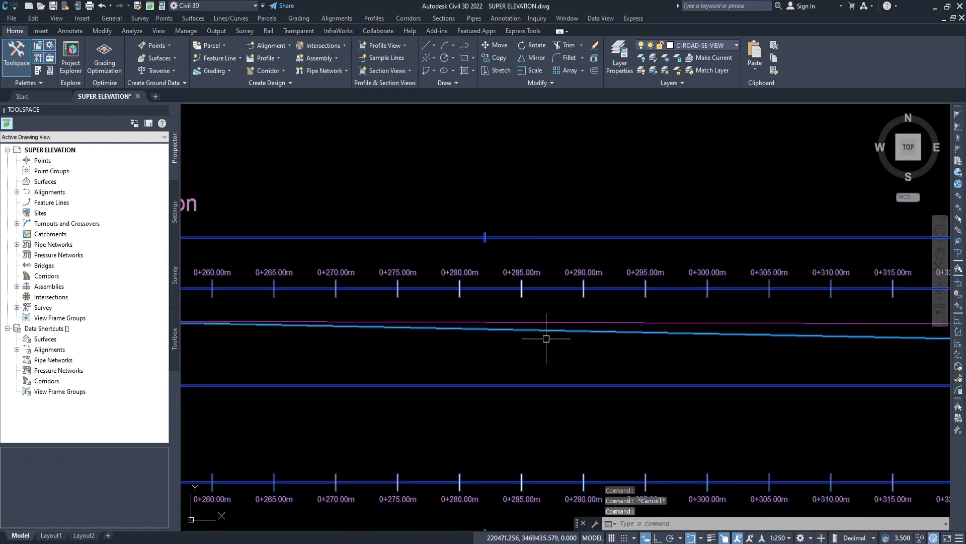
# - Add a manual critical station at 0+340.00 on the superelevation view
pyautogui.scroll(-3, 534, 354)
pyautogui.scroll(3, 431, 358)
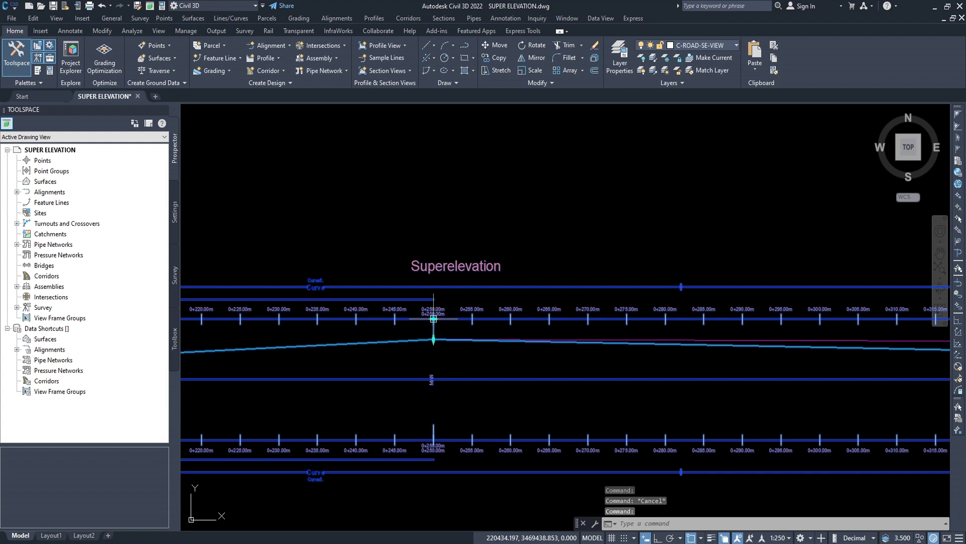
pyautogui.click(485, 360)
pyautogui.moveTo(767, 344); pyautogui.dragTo(490, 337, button='middle')
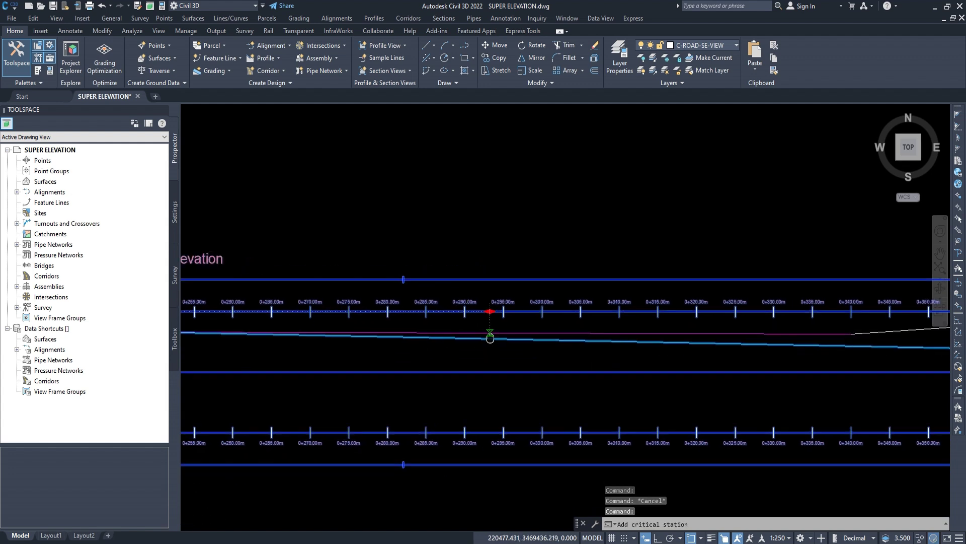
pyautogui.scroll(3, 655, 337)
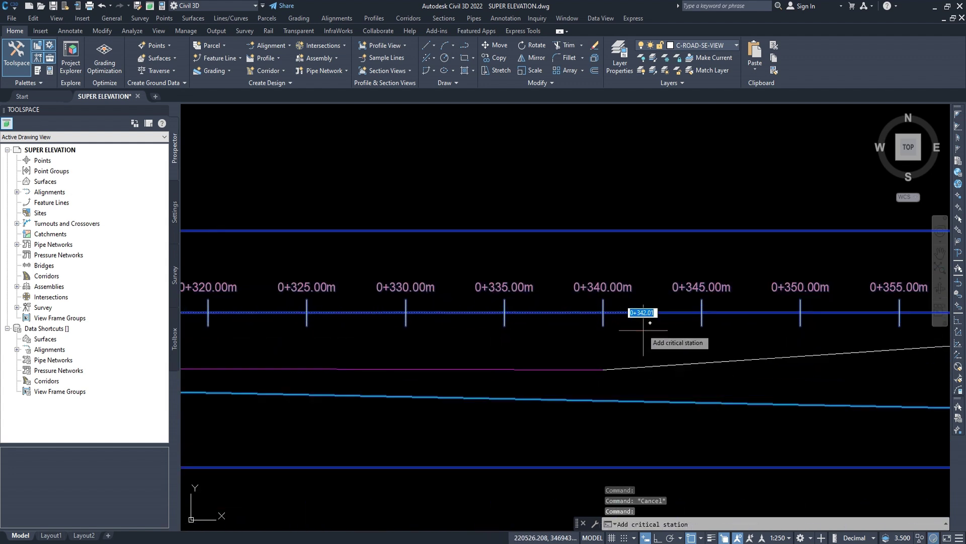
pyautogui.click(603, 313)
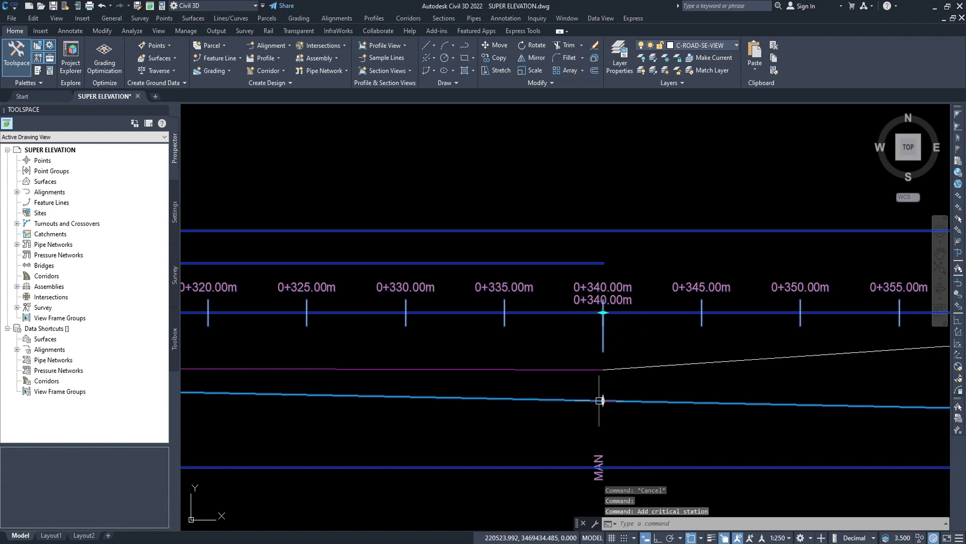
# - Snap the cross slope at 0+340 to the lane line's endpoint
pyautogui.click(637, 415)
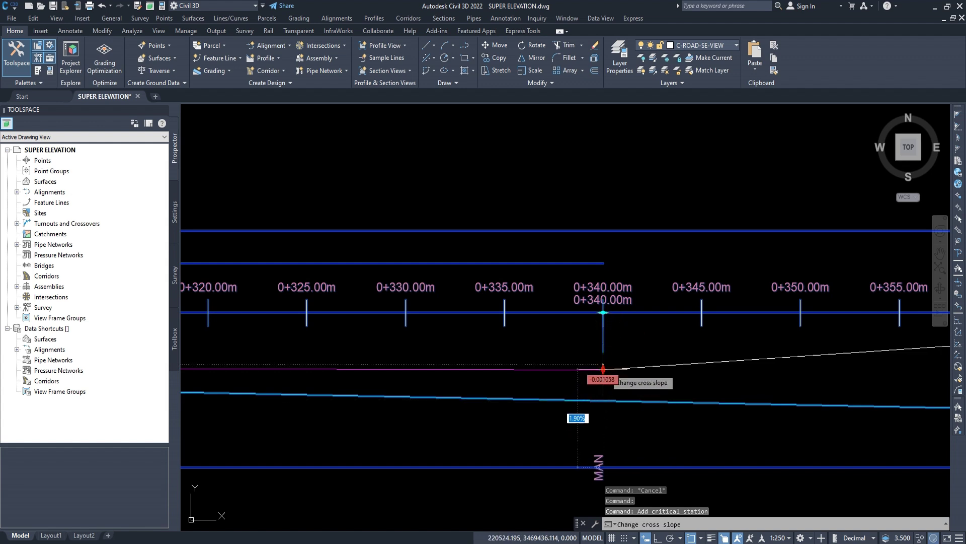
pyautogui.keyDown('shift'); pyautogui.rightClick(607, 363); pyautogui.keyUp('shift')
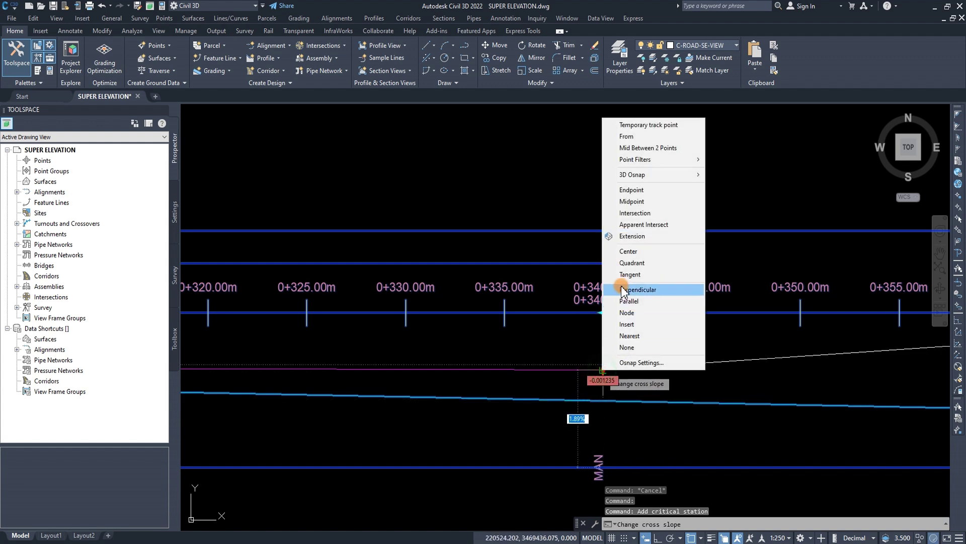
pyautogui.click(626, 190)
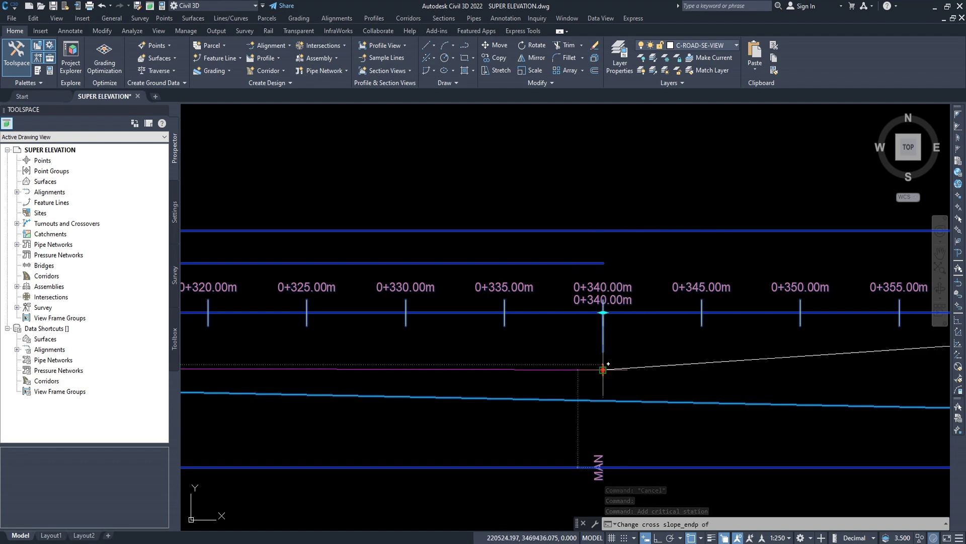
pyautogui.press('Escape')
# - Pan toward station 0+420 and select the superelevation view
pyautogui.scroll(-2, 574, 388)
pyautogui.scroll(-2, 701, 394)
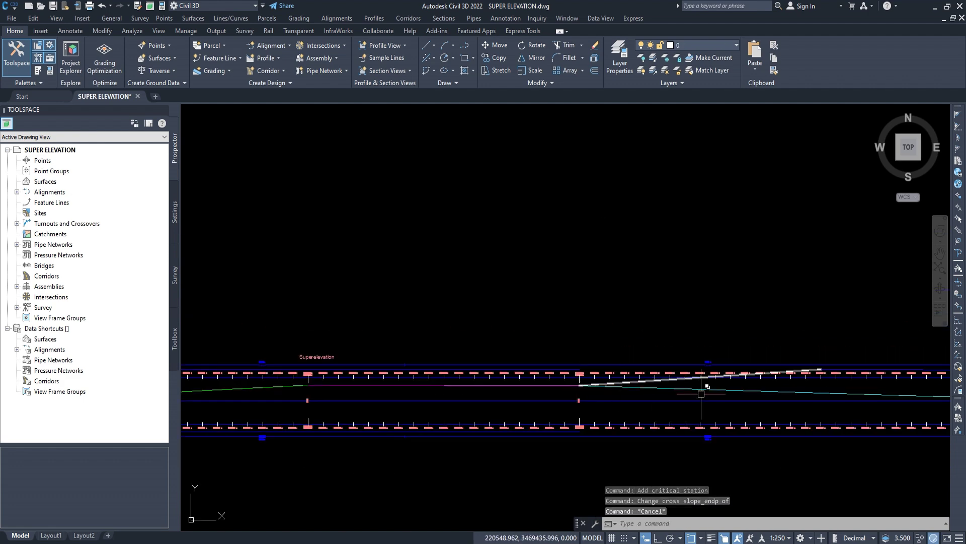
pyautogui.scroll(3, 683, 369)
pyautogui.scroll(3, 675, 350)
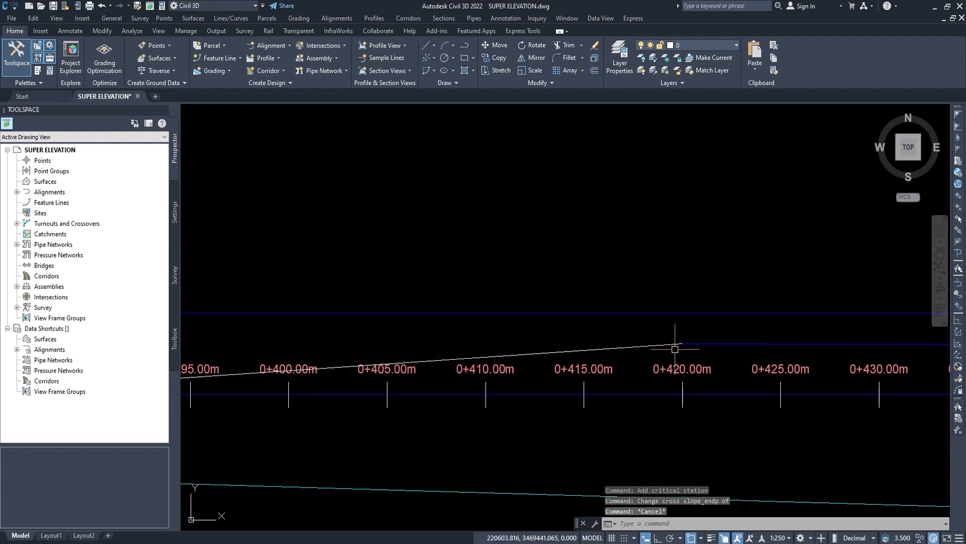
pyautogui.scroll(-3, 674, 347)
pyautogui.scroll(1, 672, 344)
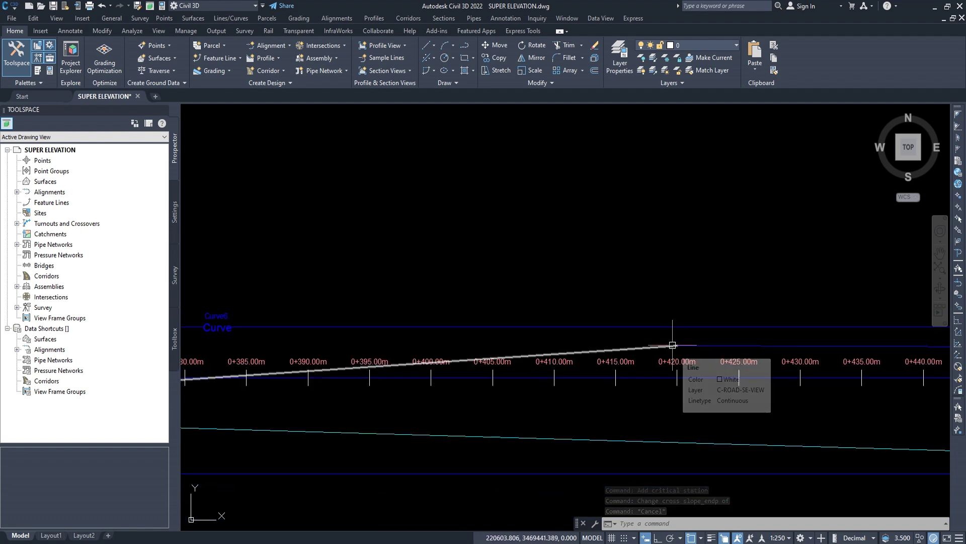
pyautogui.scroll(-3, 669, 346)
pyautogui.moveTo(666, 348); pyautogui.dragTo(680, 342, button='middle')
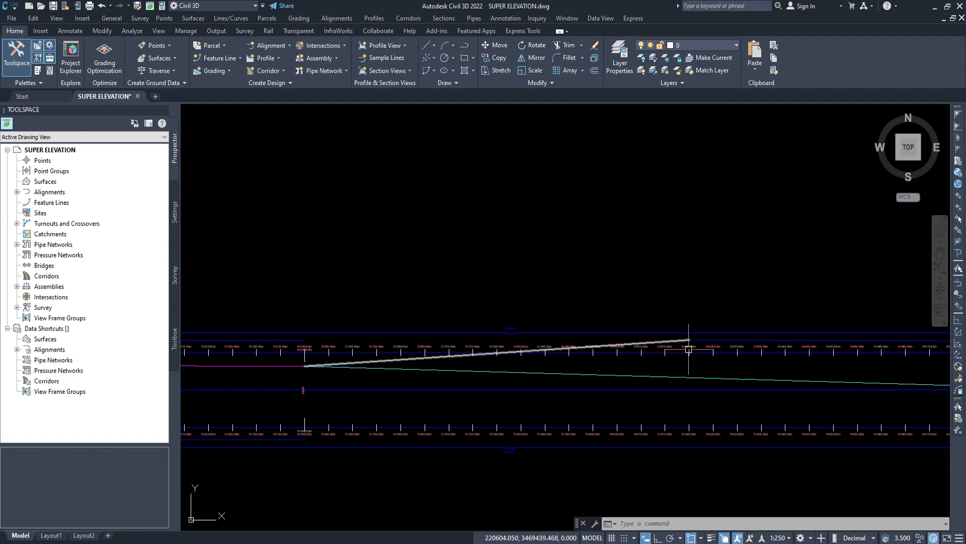
pyautogui.scroll(2, 689, 347)
pyautogui.scroll(-2, 649, 355)
pyautogui.scroll(-2, 561, 378)
pyautogui.click(566, 369)
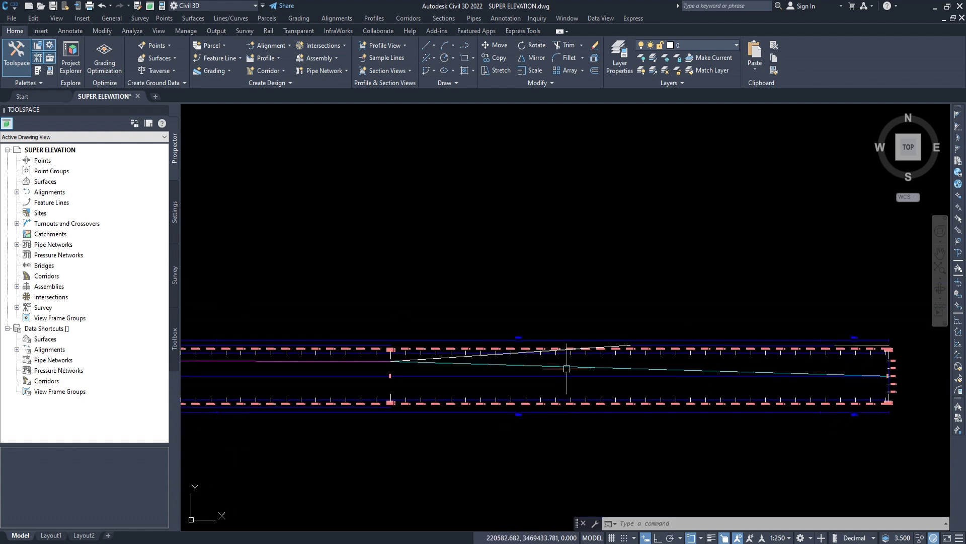
pyautogui.scroll(4, 525, 363)
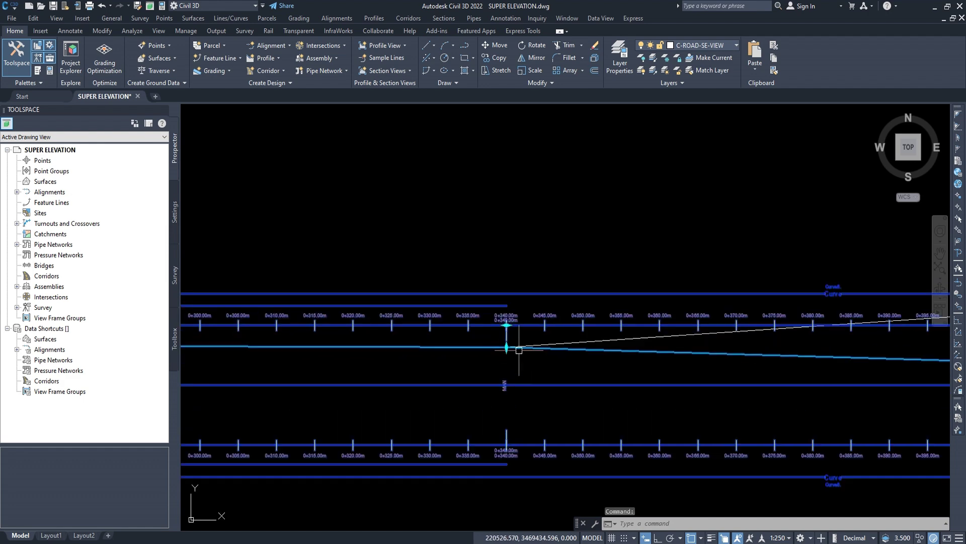
pyautogui.moveTo(506, 347)
pyautogui.click(549, 367)
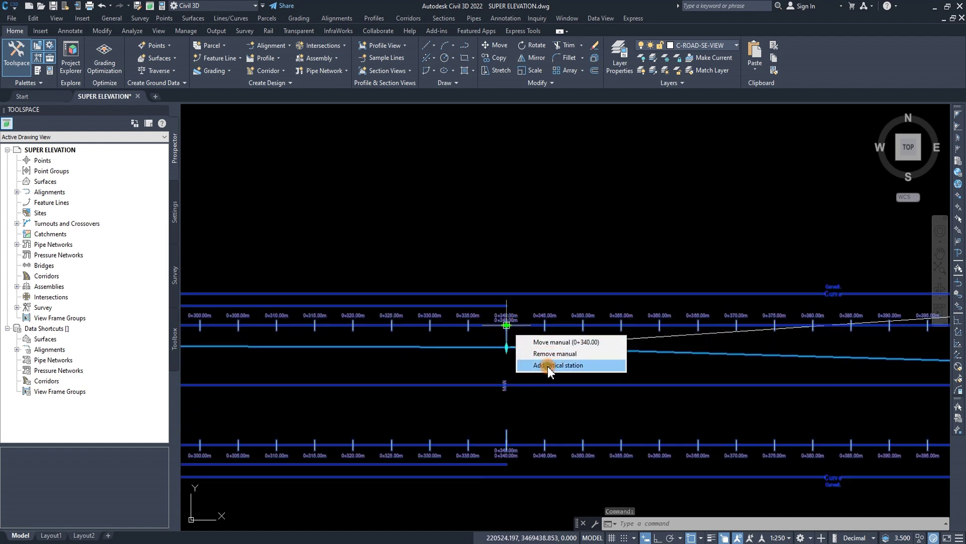
pyautogui.scroll(-5, 486, 322)
pyautogui.scroll(9, 560, 356)
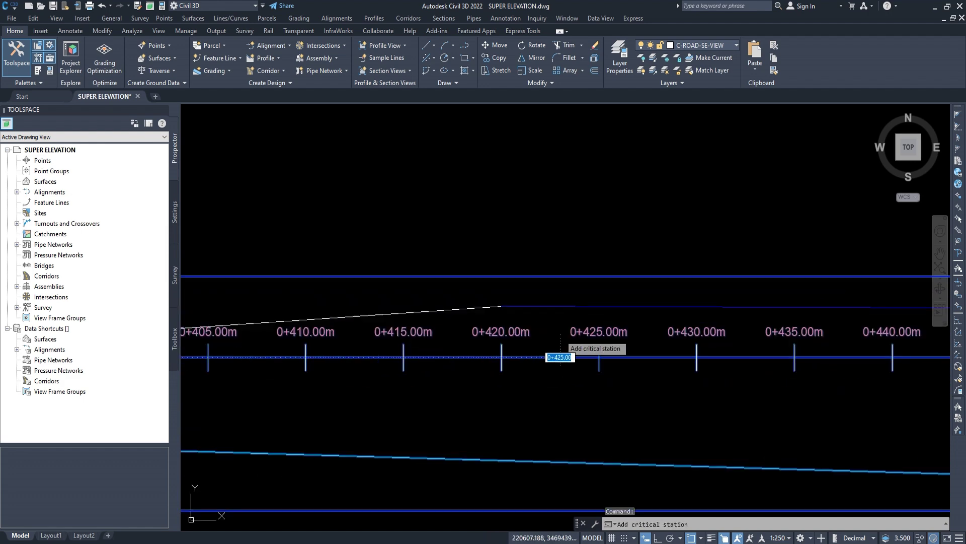
pyautogui.click(501, 306)
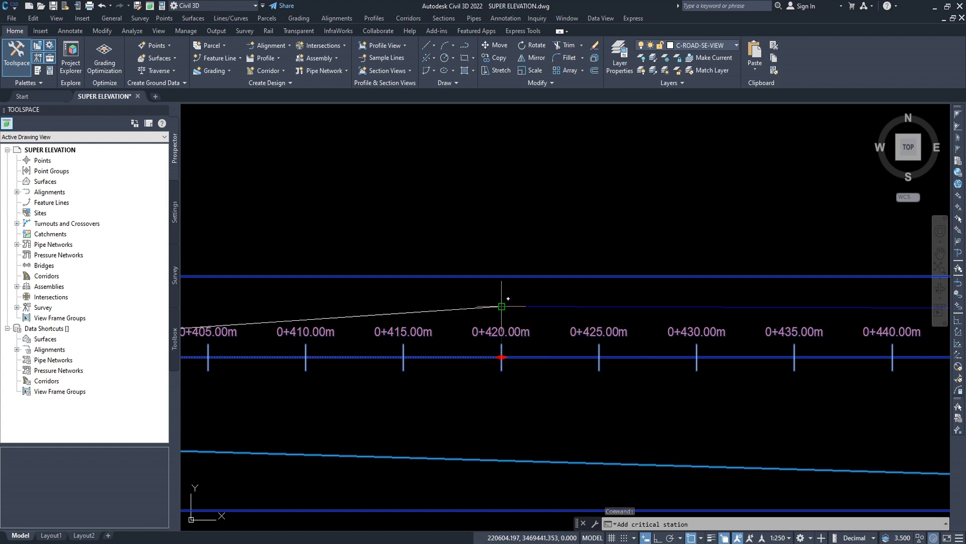
pyautogui.scroll(-4, 560, 328)
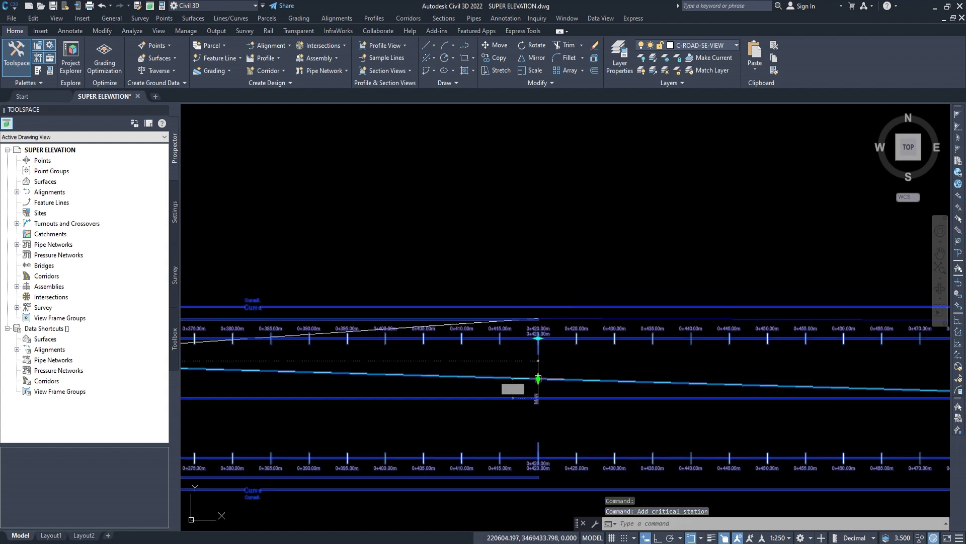
pyautogui.click(538, 378)
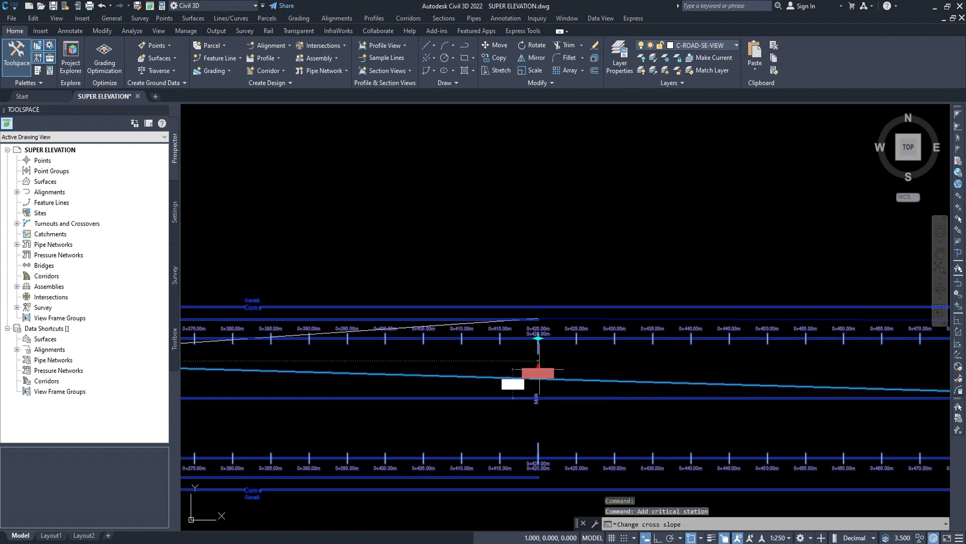
pyautogui.keyDown('shift'); pyautogui.rightClick(539, 319); pyautogui.keyUp('shift')
pyautogui.click(559, 143)
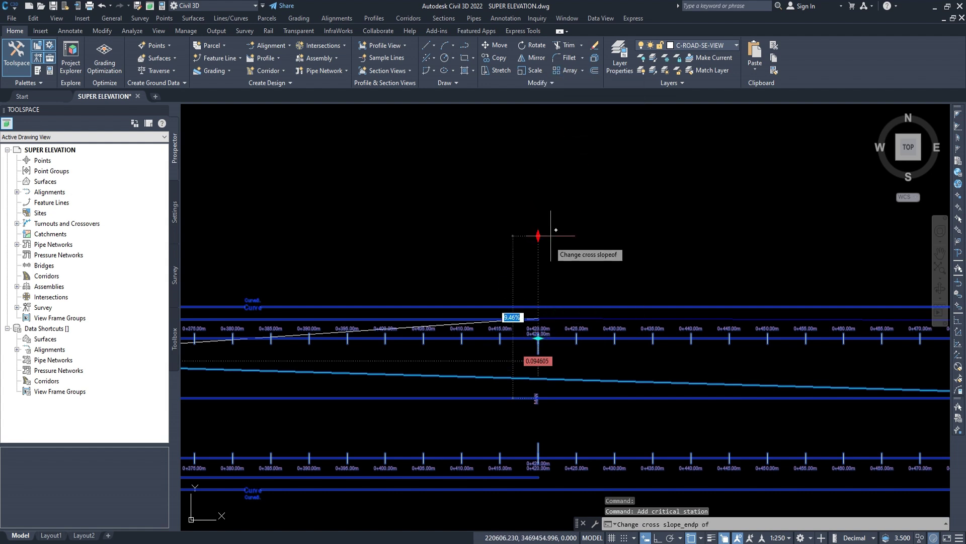
pyautogui.click(538, 318)
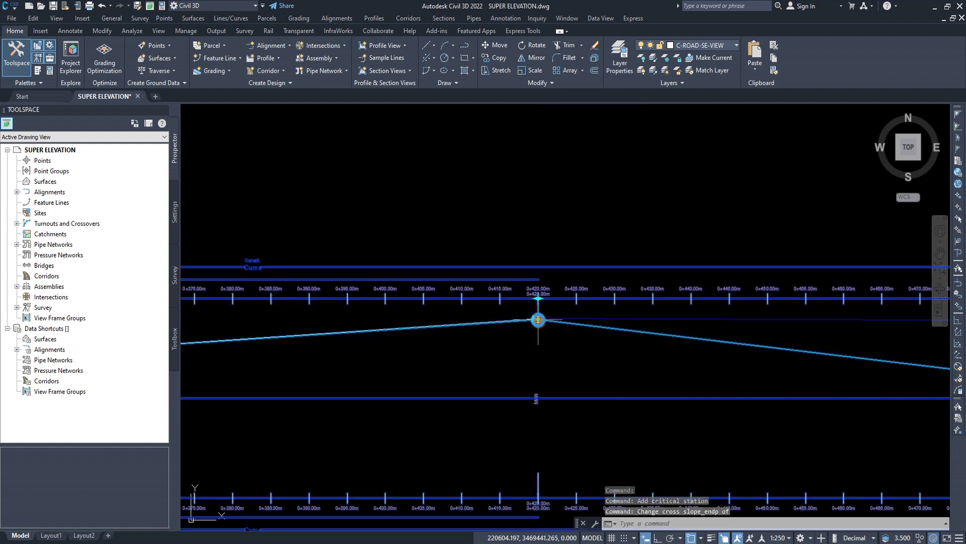
pyautogui.press('Escape')
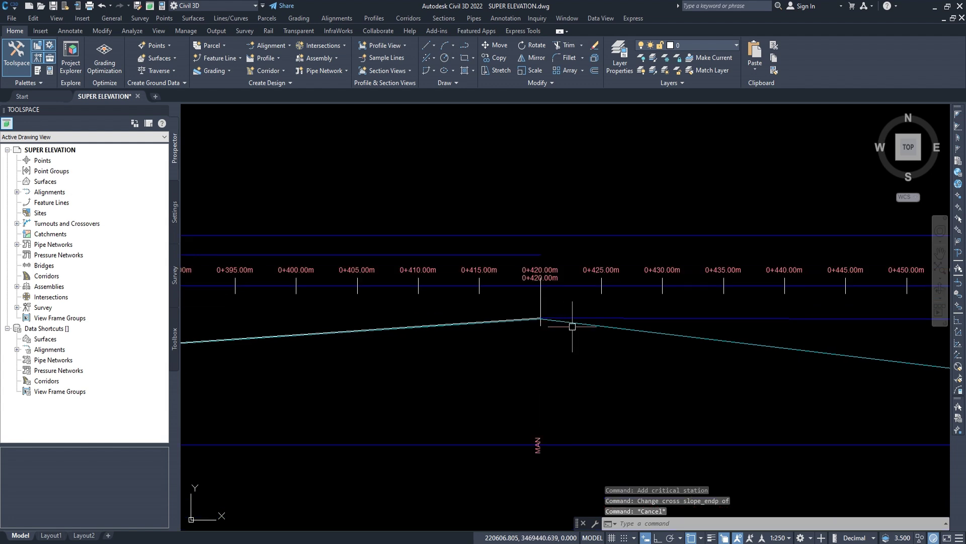
pyautogui.scroll(2, 541, 320)
pyautogui.click(550, 322)
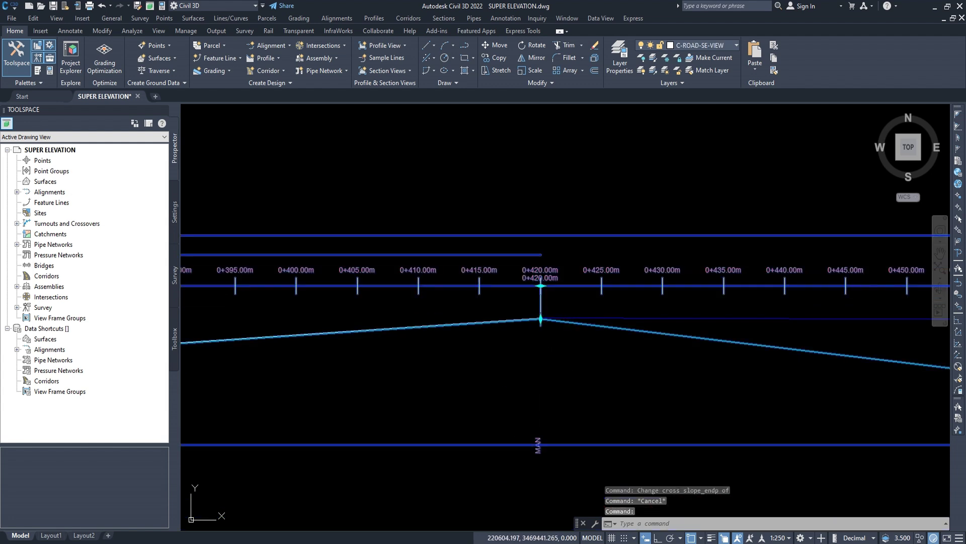
pyautogui.scroll(5, 550, 322)
pyautogui.scroll(2, 550, 322)
pyautogui.click(509, 297)
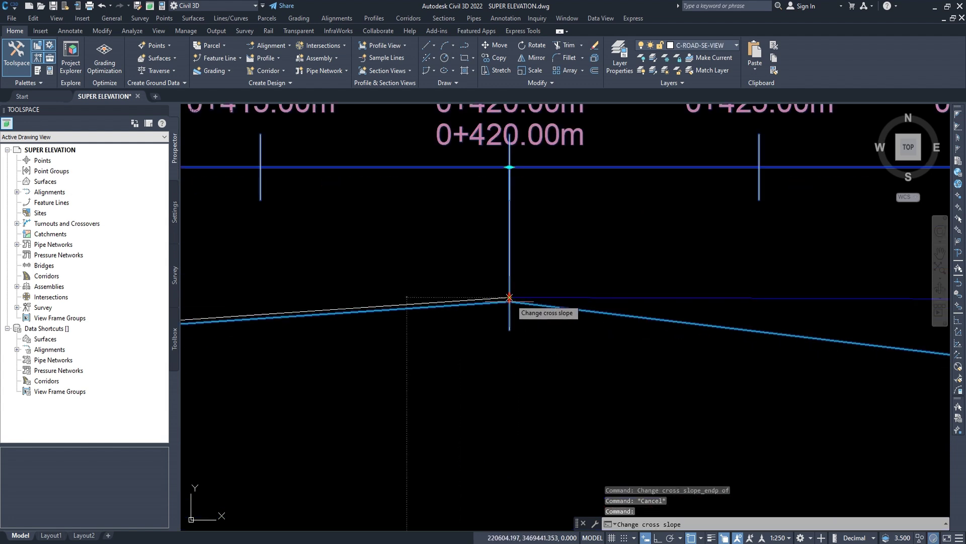
pyautogui.keyDown('shift'); pyautogui.rightClick(510, 298); pyautogui.keyUp('shift')
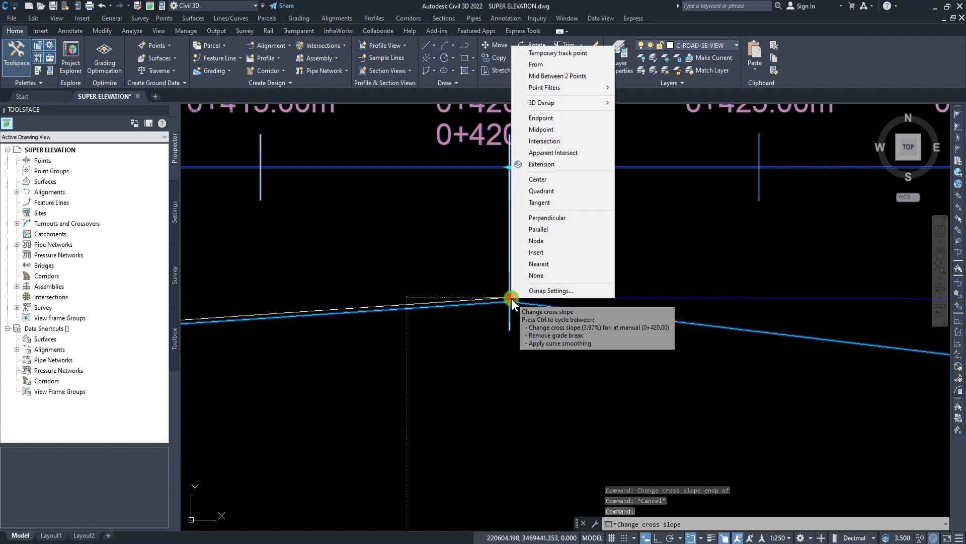
pyautogui.click(552, 119)
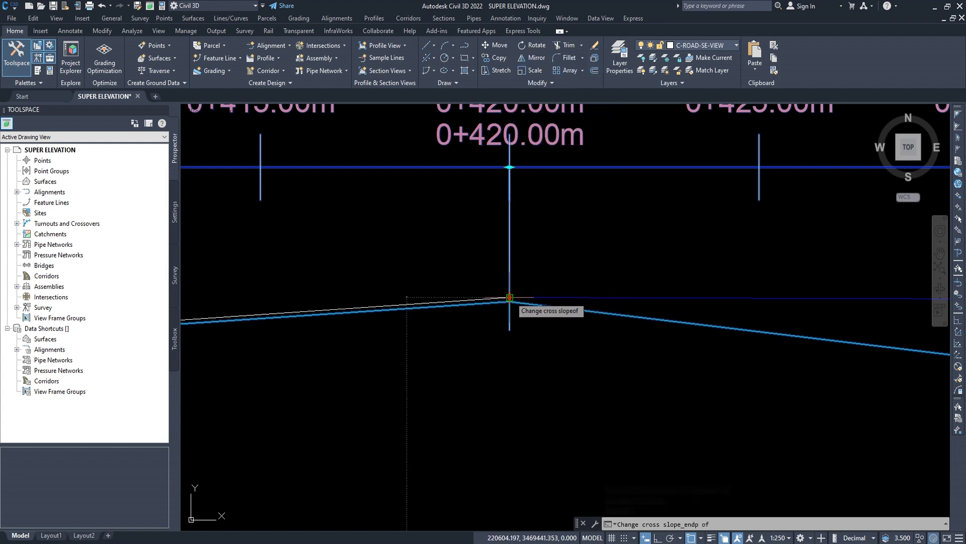
pyautogui.press('Escape')
pyautogui.press('Escape')
pyautogui.press('Escape')
pyautogui.press('Escape')
pyautogui.scroll(-8, 548, 327)
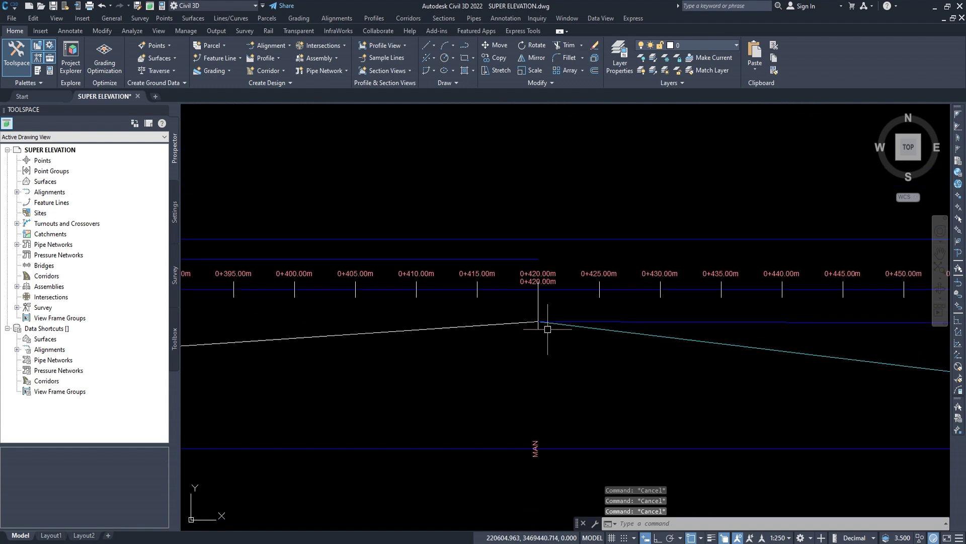
# - Check the flat 4% line near 0+490, then window-select the superelevation view
pyautogui.scroll(-3, 548, 328)
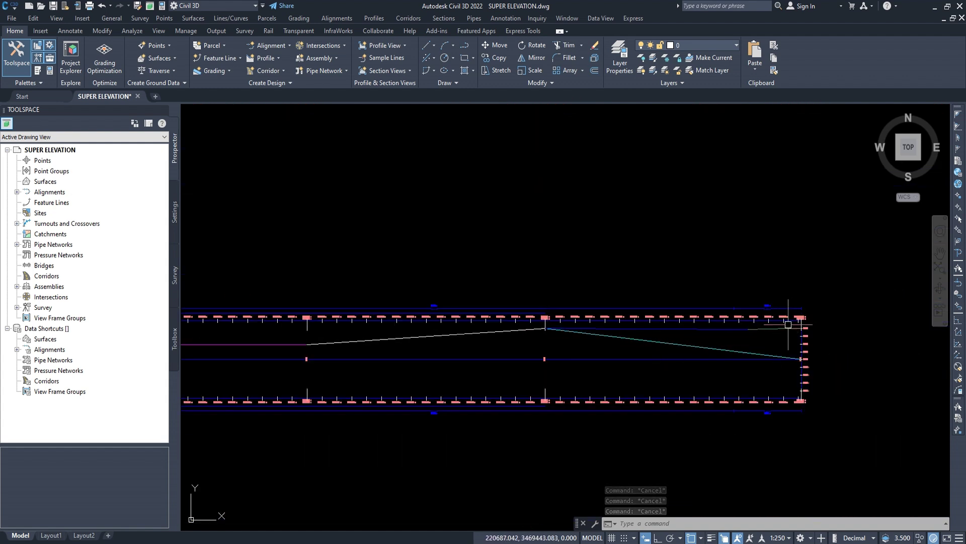
pyautogui.scroll(5, 736, 328)
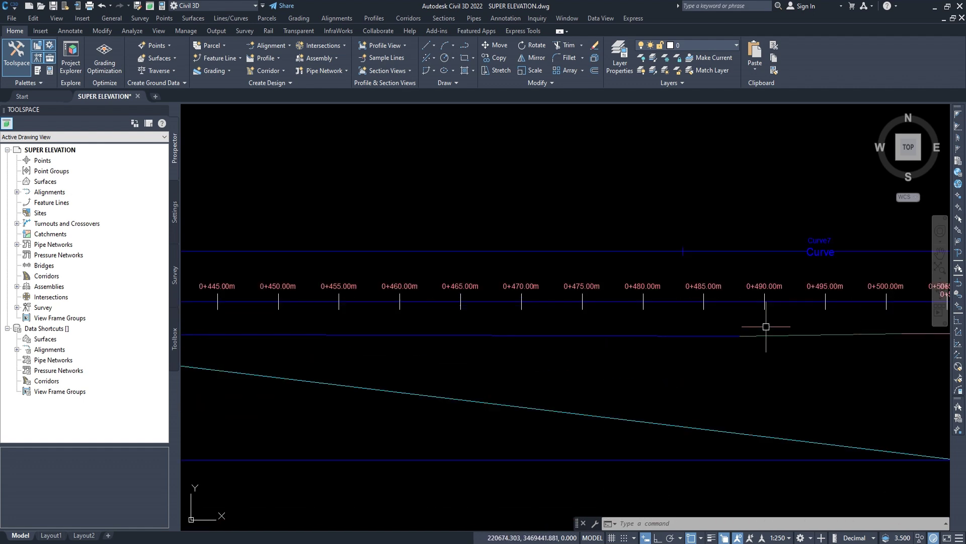
pyautogui.click(738, 337)
pyautogui.scroll(2, 747, 318)
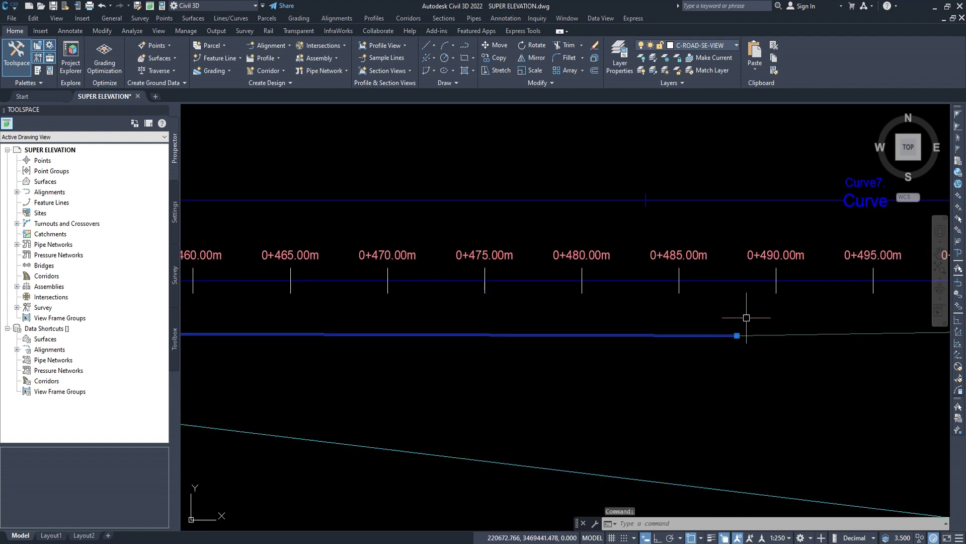
pyautogui.scroll(-3, 736, 316)
pyautogui.press('Escape')
pyautogui.press('Escape')
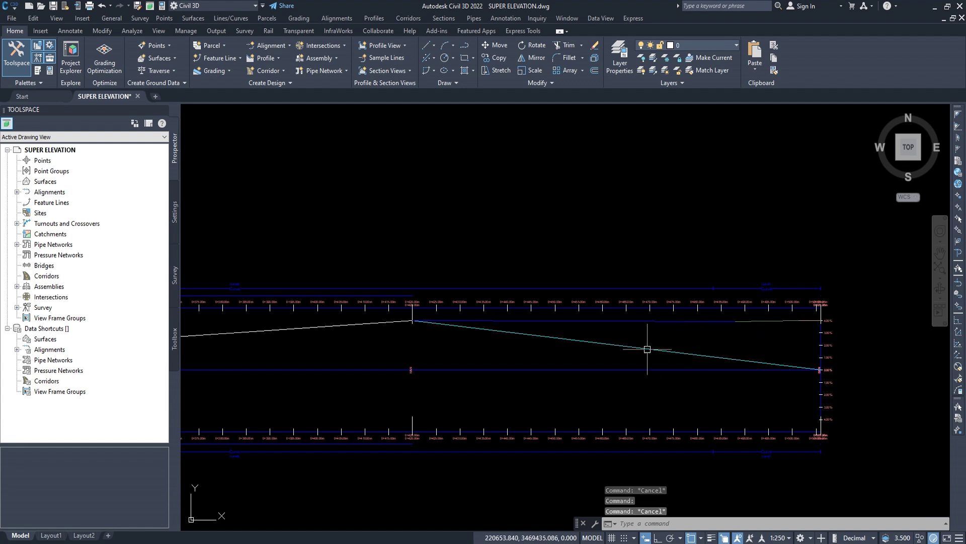
pyautogui.click(644, 347)
pyautogui.click(624, 358)
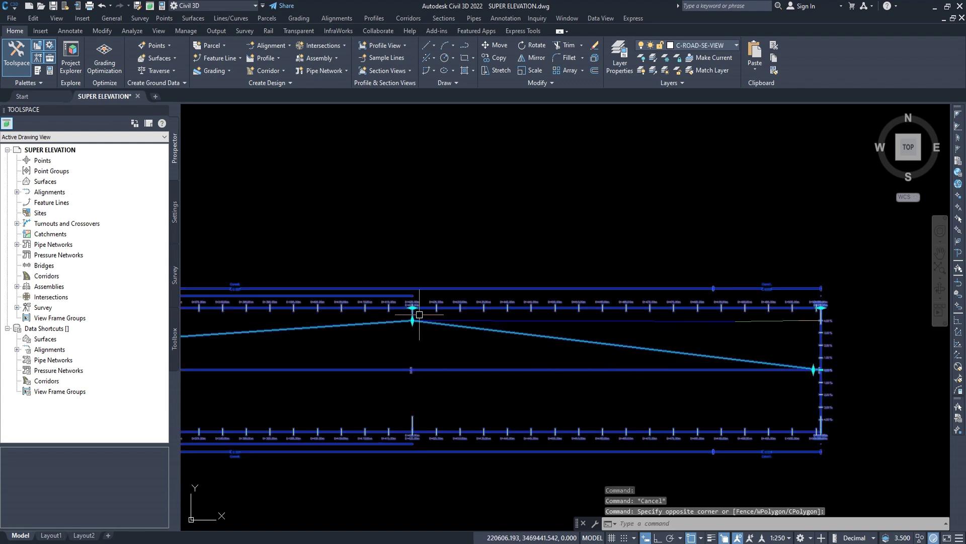
# - Add a manual critical station at 0+487.97m
pyautogui.click(443, 338)
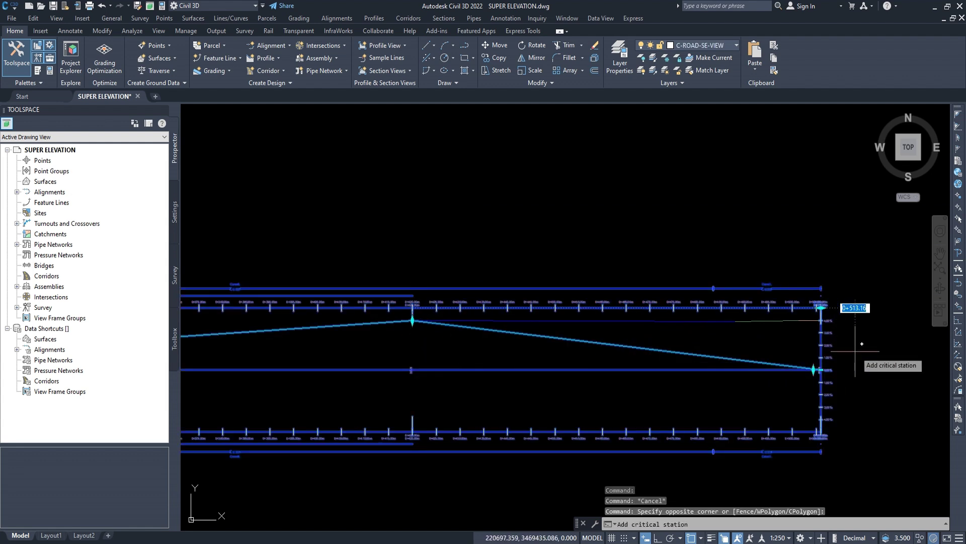
pyautogui.scroll(1, 654, 310)
pyautogui.scroll(2, 632, 310)
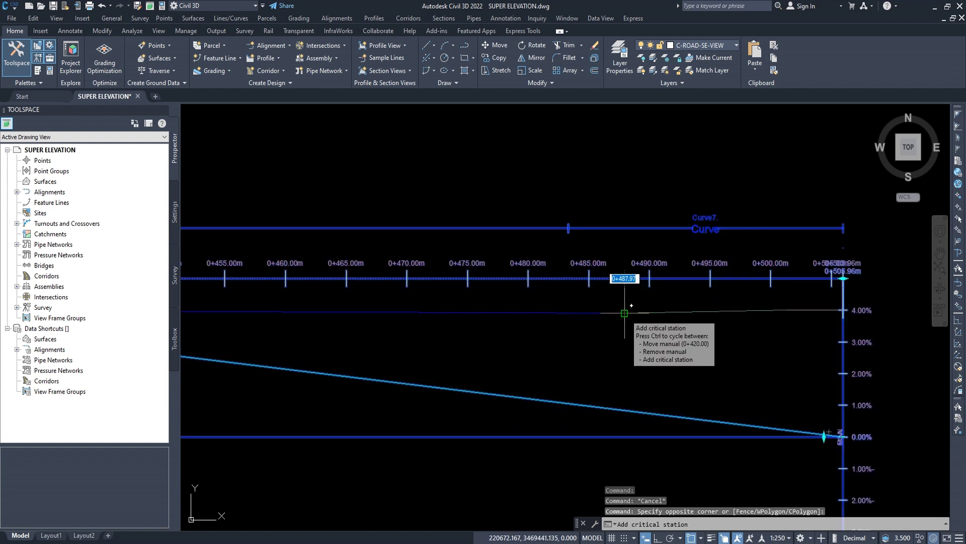
pyautogui.click(625, 314)
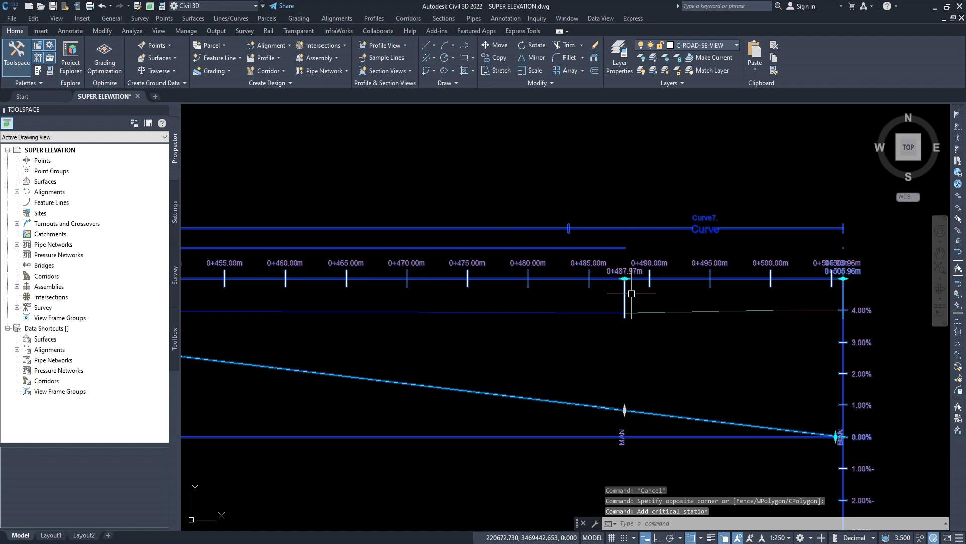
pyautogui.press('Escape')
# - Pan the plan and profiles back into view and reselect the superelevation view
pyautogui.scroll(-5, 632, 293)
pyautogui.scroll(-3, 579, 282)
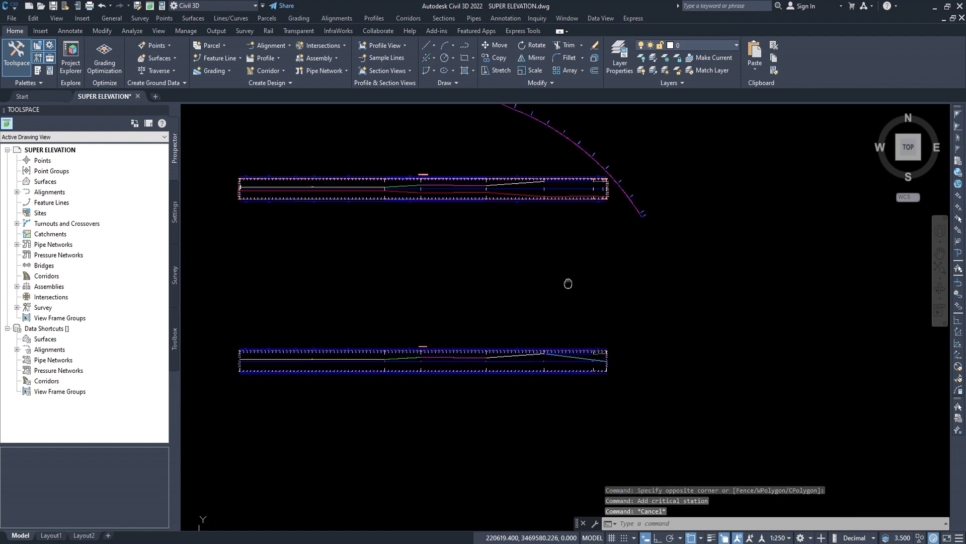
pyautogui.scroll(2, 586, 276)
pyautogui.scroll(2, 572, 266)
pyautogui.scroll(4, 596, 265)
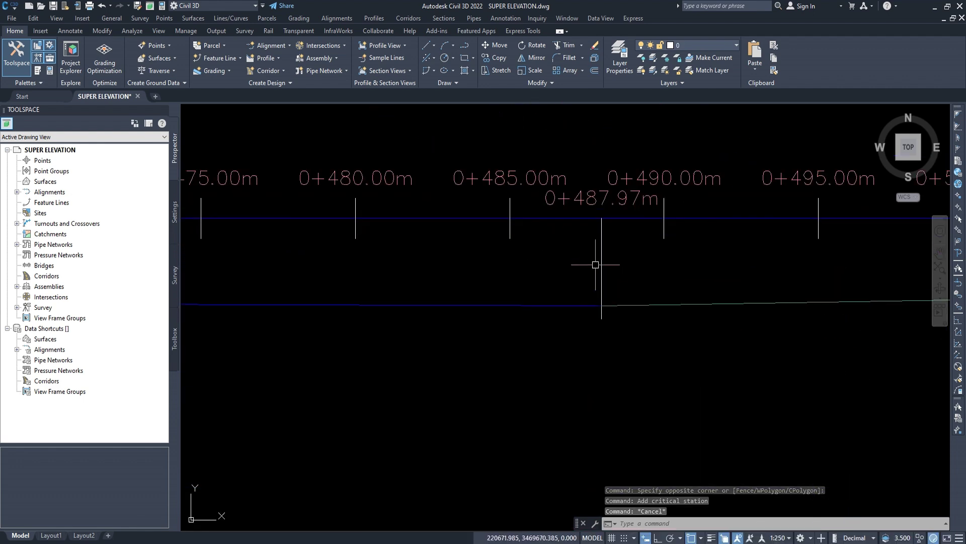
pyautogui.scroll(-5, 528, 282)
pyautogui.scroll(1, 544, 287)
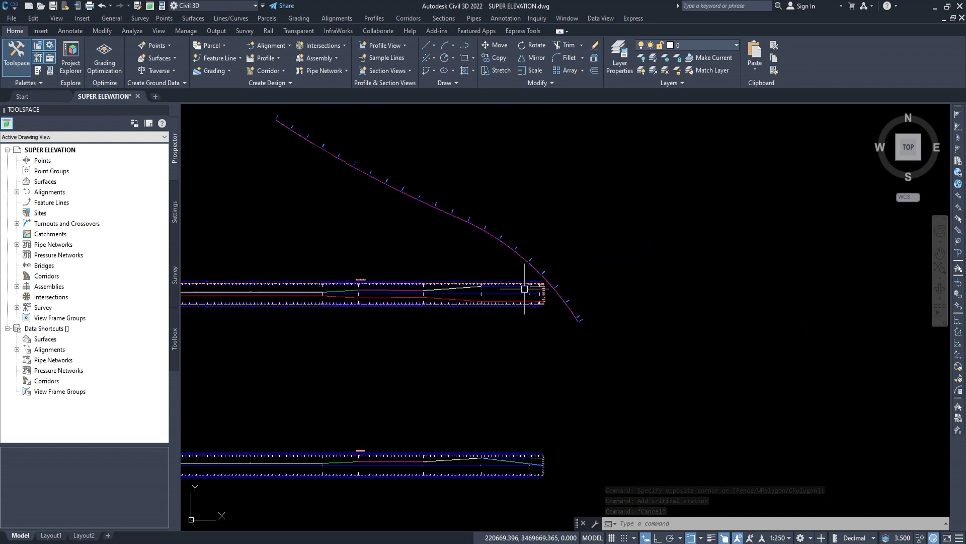
pyautogui.scroll(-1, 549, 290)
pyautogui.moveTo(549, 282); pyautogui.dragTo(554, 291, button='middle')
pyautogui.scroll(3, 552, 365)
pyautogui.scroll(3, 555, 356)
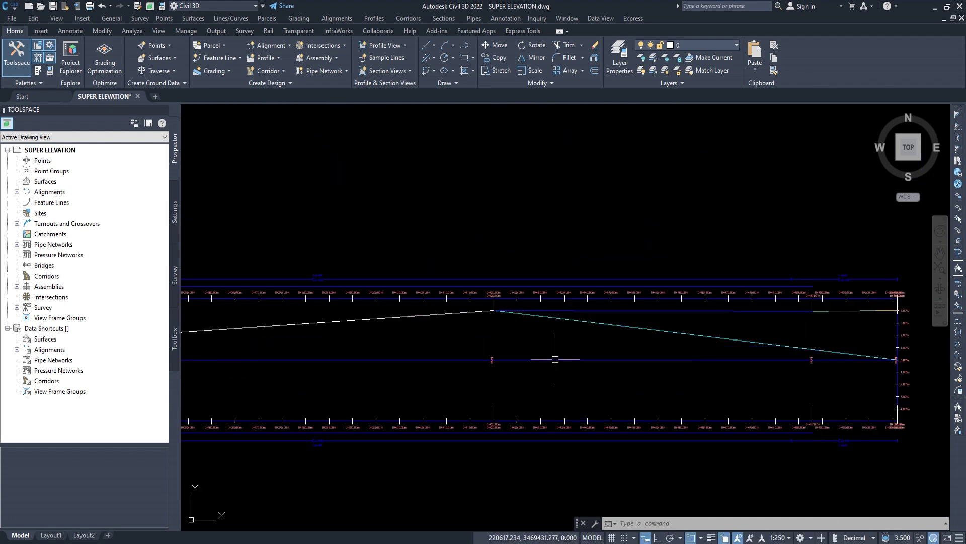
pyautogui.click(613, 315)
pyautogui.scroll(-3, 613, 315)
pyautogui.scroll(1, 611, 333)
pyautogui.scroll(1, 611, 347)
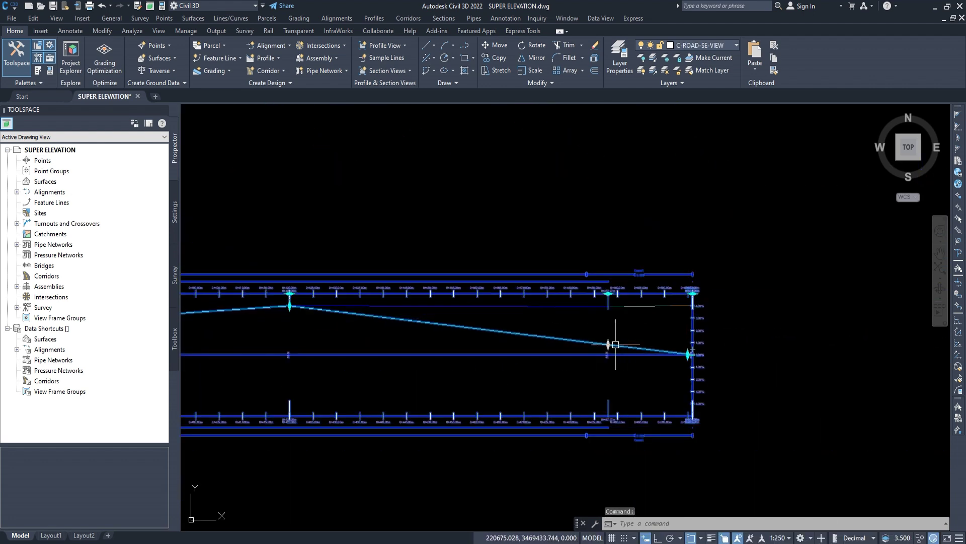
# - Snap the 0+487.97m cross-slope point to the 4% line's endpoint
pyautogui.click(608, 346)
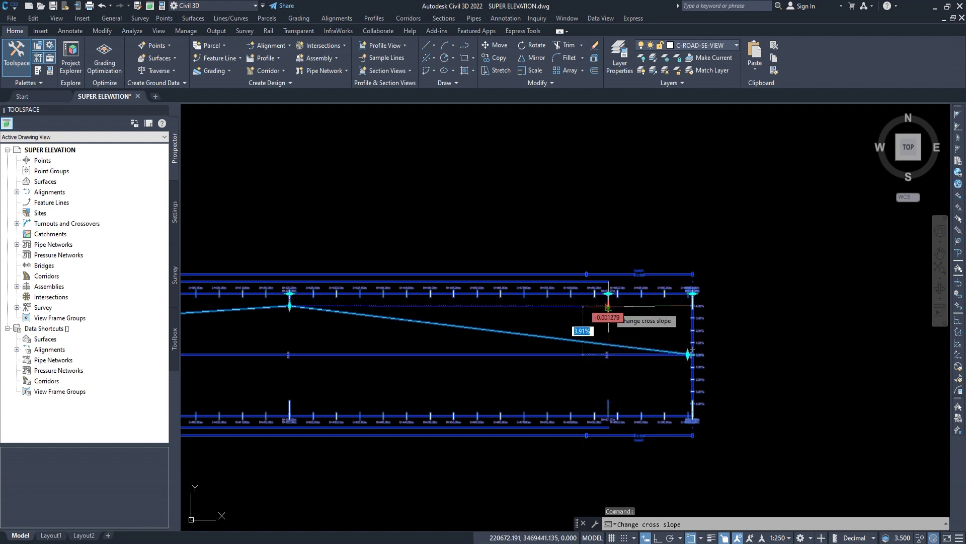
pyautogui.scroll(4, 608, 305)
pyautogui.scroll(3, 608, 306)
pyautogui.keyDown('shift'); pyautogui.rightClick(616, 320); pyautogui.keyUp('shift')
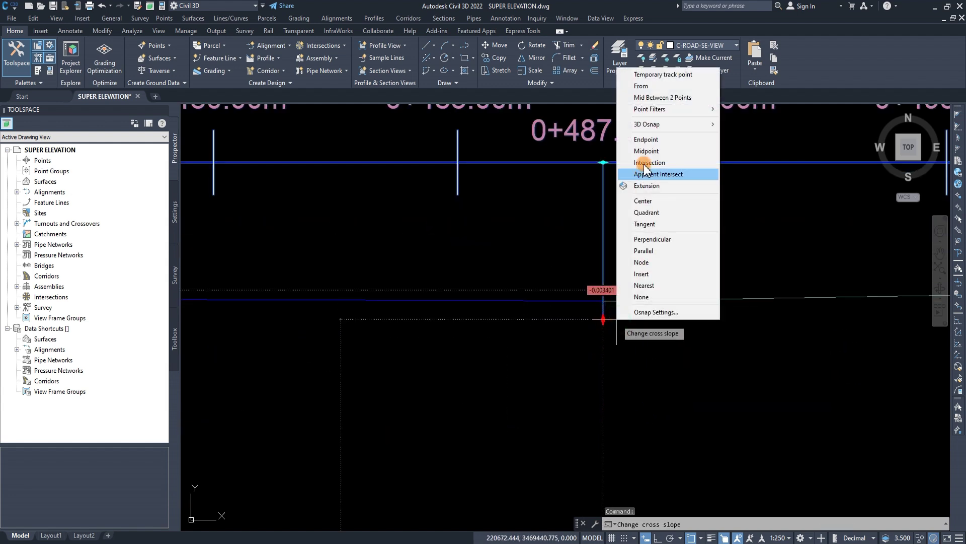
pyautogui.click(646, 139)
pyautogui.click(603, 299)
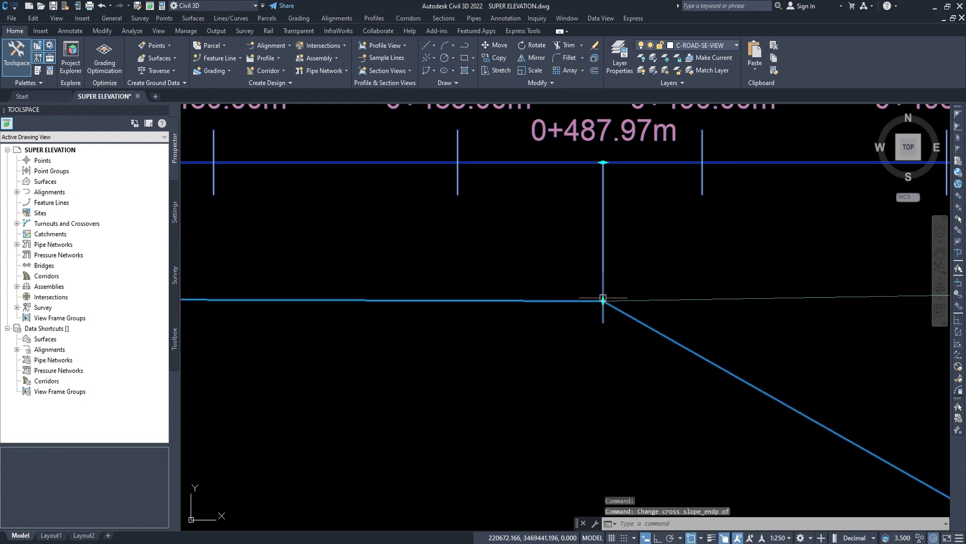
pyautogui.scroll(-4, 578, 312)
pyautogui.press('Escape')
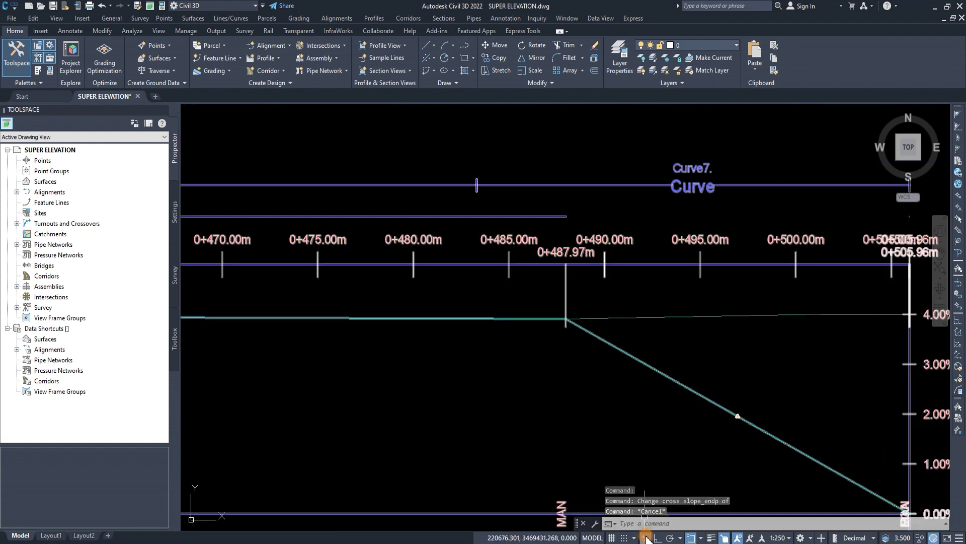
pyautogui.scroll(-3, 561, 356)
pyautogui.press('Escape')
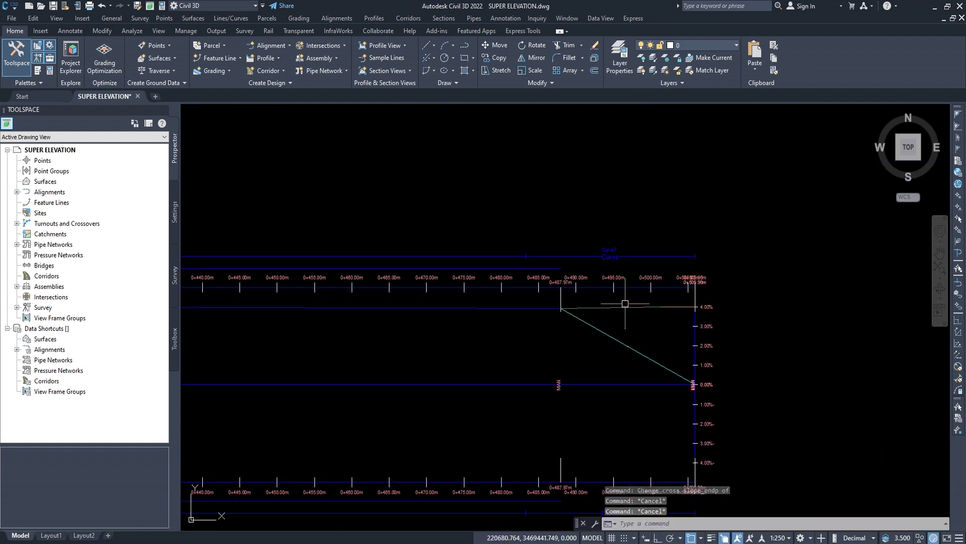
# - Inspect the grade line, then select the superelevation view for editing
pyautogui.scroll(4, 669, 299)
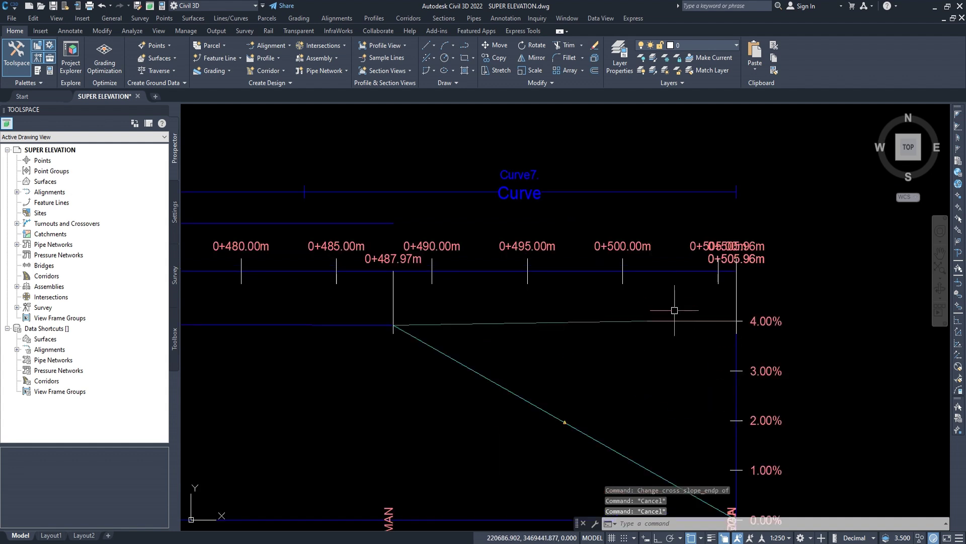
pyautogui.click(637, 322)
pyautogui.press('Escape')
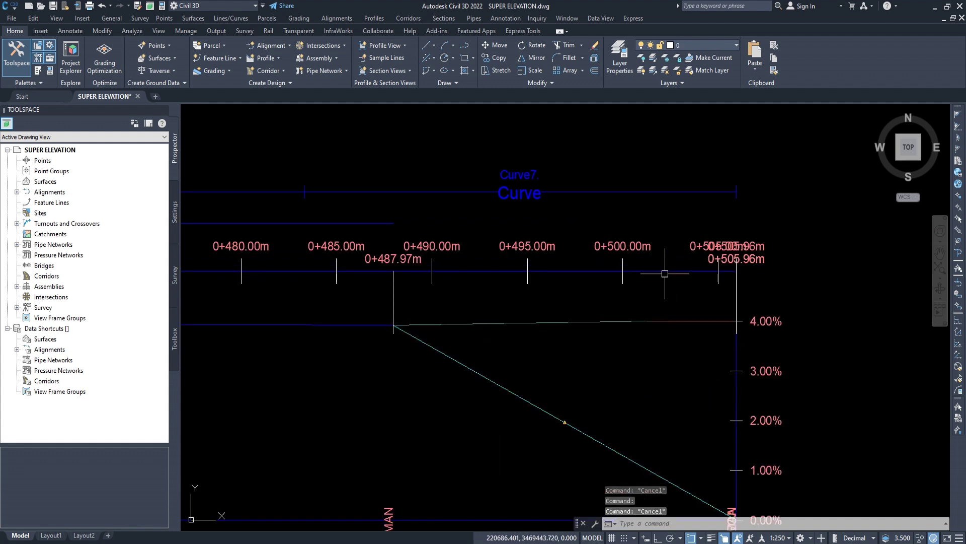
pyautogui.scroll(-2, 649, 290)
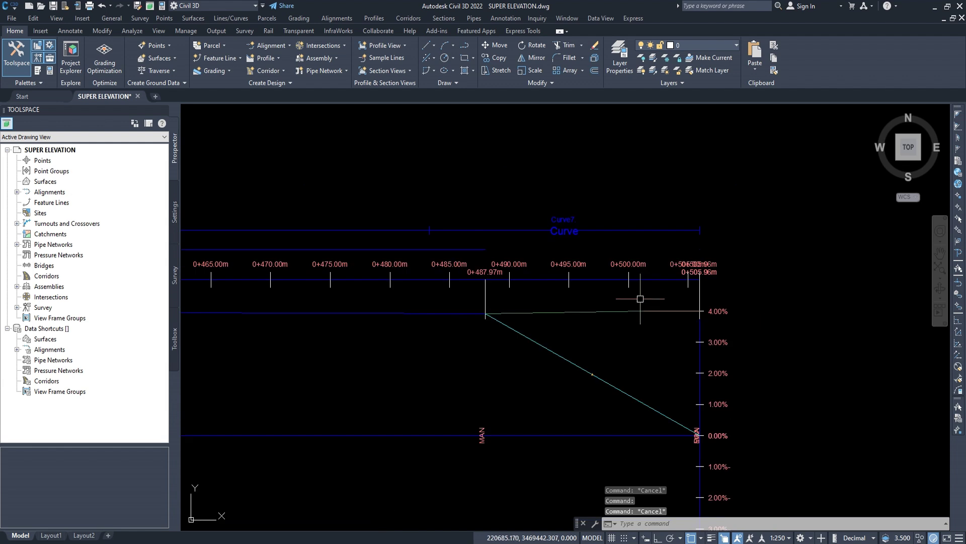
pyautogui.click(615, 368)
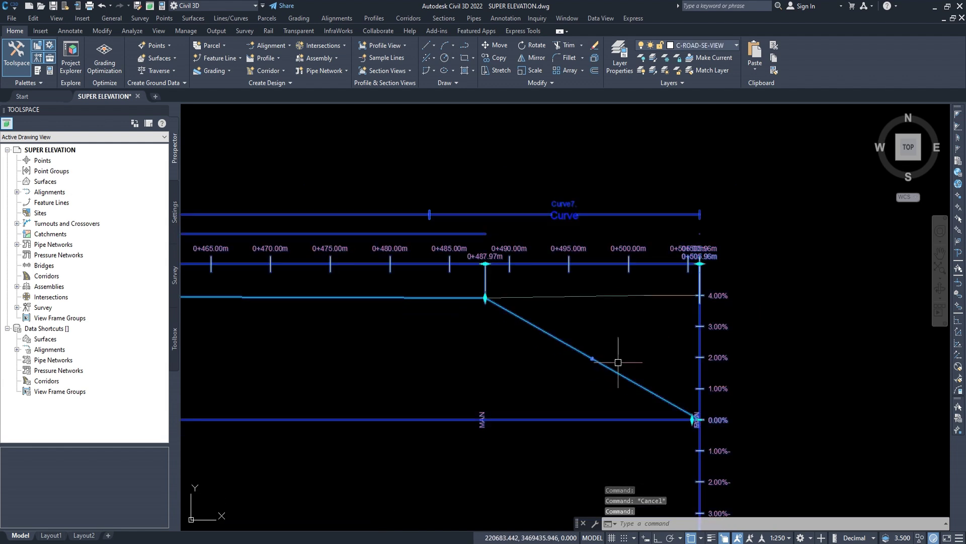
pyautogui.moveTo(485, 264)
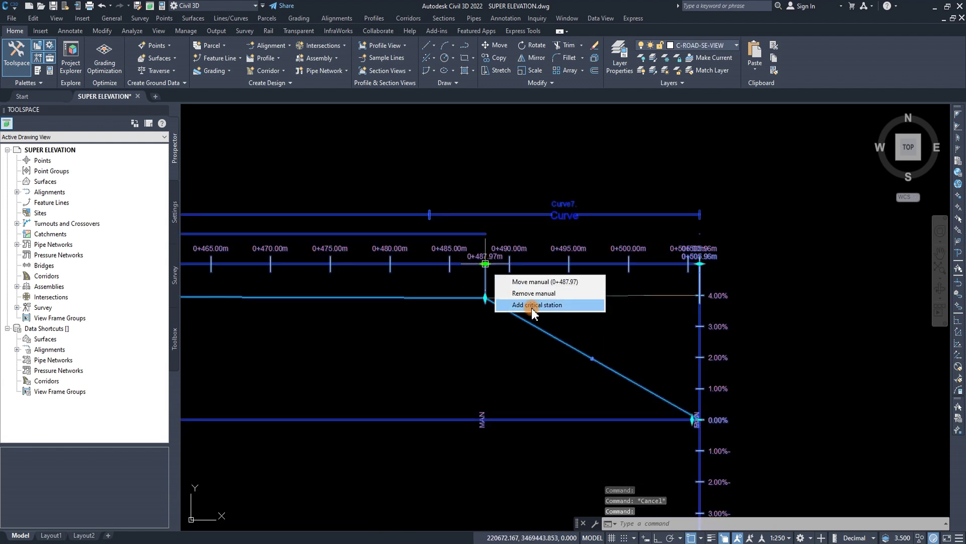
# - Place a manual critical station at 0+501.29m
pyautogui.click(533, 305)
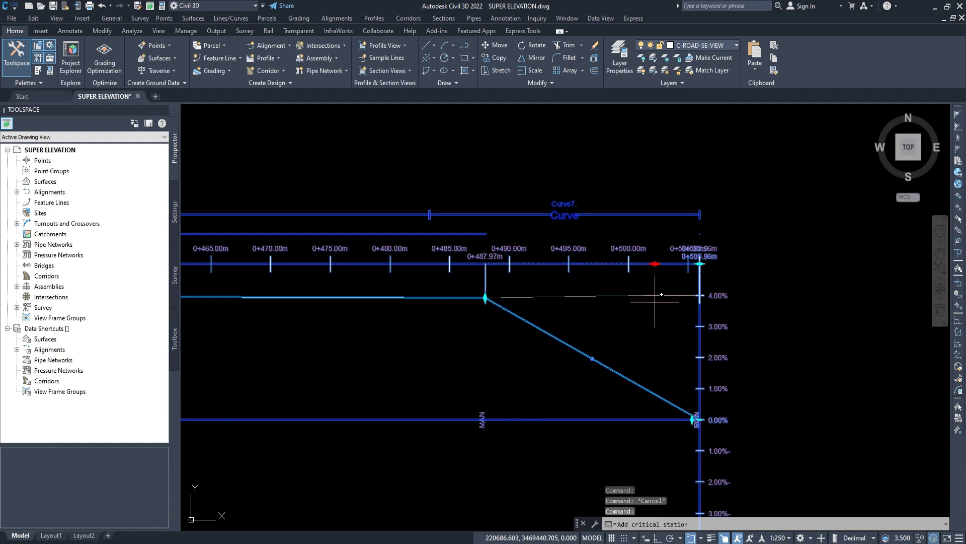
pyautogui.click(645, 295)
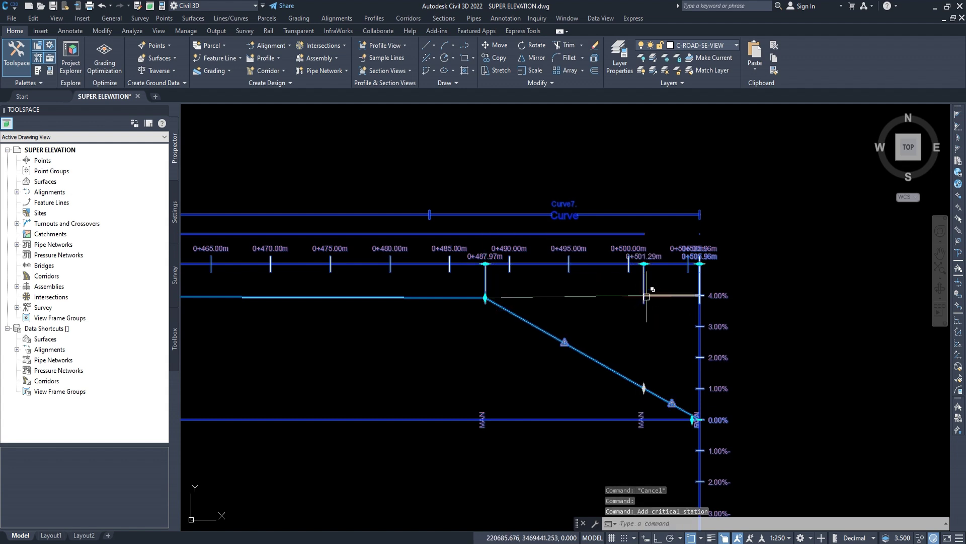
pyautogui.press('Escape')
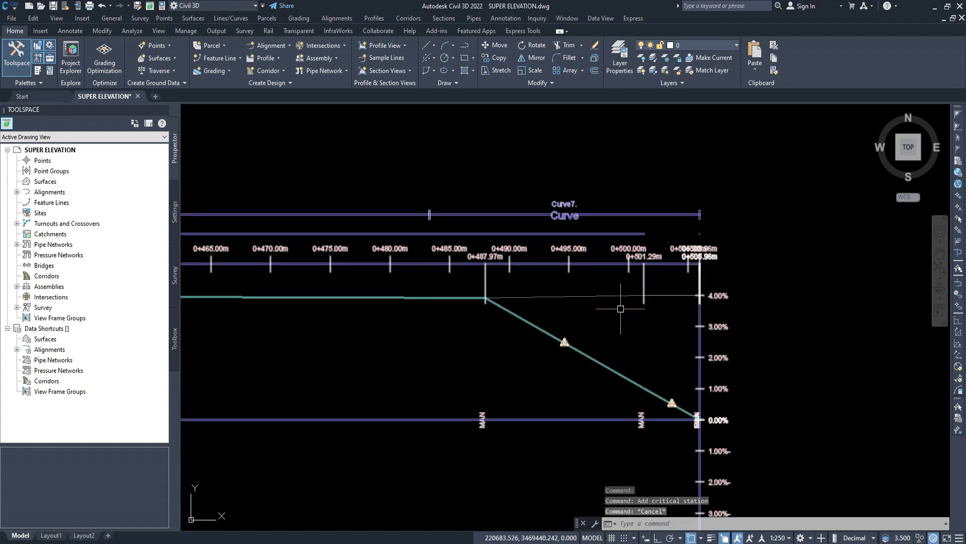
# - Bring the superelevation views back, select one, and shift toward the slope transition
pyautogui.scroll(-3, 621, 309)
pyautogui.scroll(-2, 597, 242)
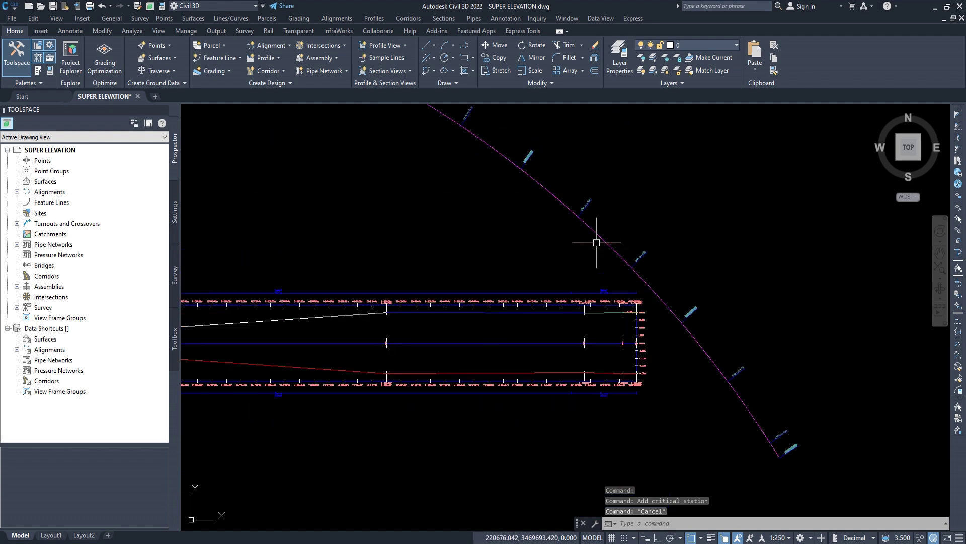
pyautogui.scroll(2, 616, 297)
pyautogui.scroll(3, 604, 292)
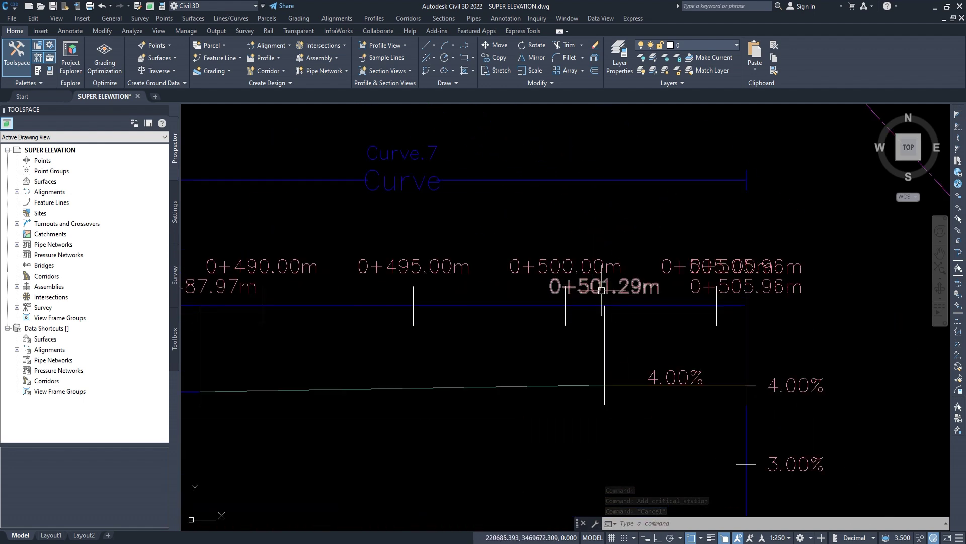
pyautogui.scroll(-3, 602, 290)
pyautogui.scroll(-2, 589, 272)
pyautogui.moveTo(584, 260); pyautogui.dragTo(591, 306, button='middle')
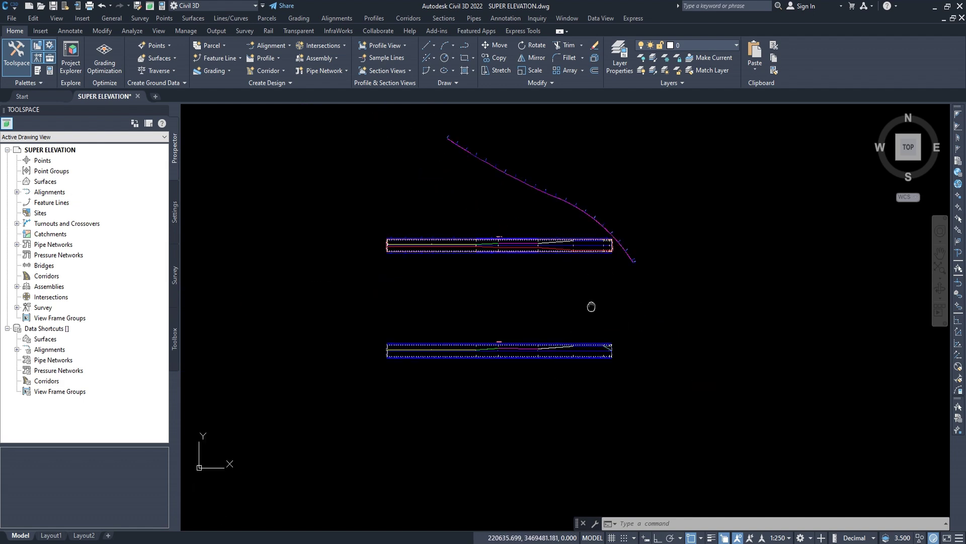
pyautogui.scroll(3, 597, 317)
pyautogui.scroll(4, 601, 332)
pyautogui.scroll(5, 604, 342)
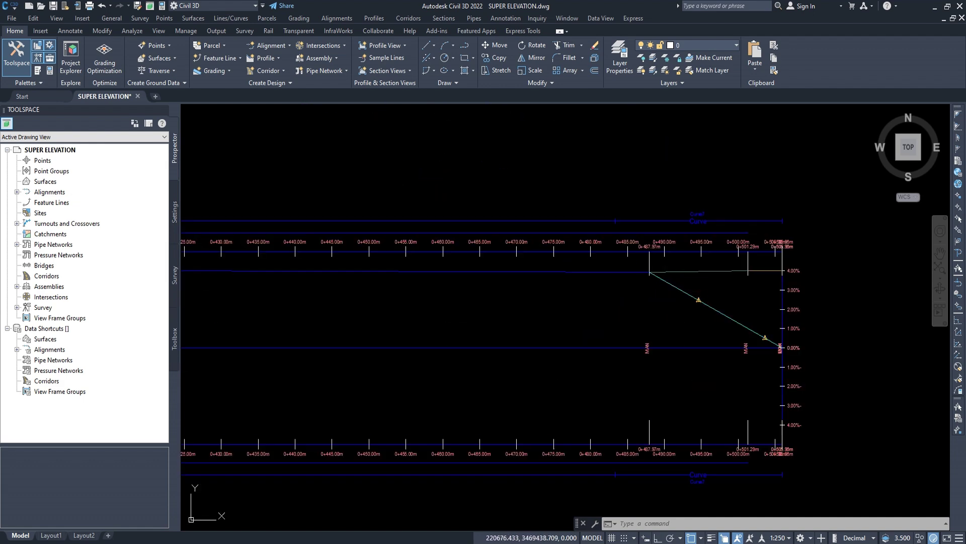
pyautogui.click(758, 320)
pyautogui.moveTo(757, 320); pyautogui.dragTo(639, 336, button='middle')
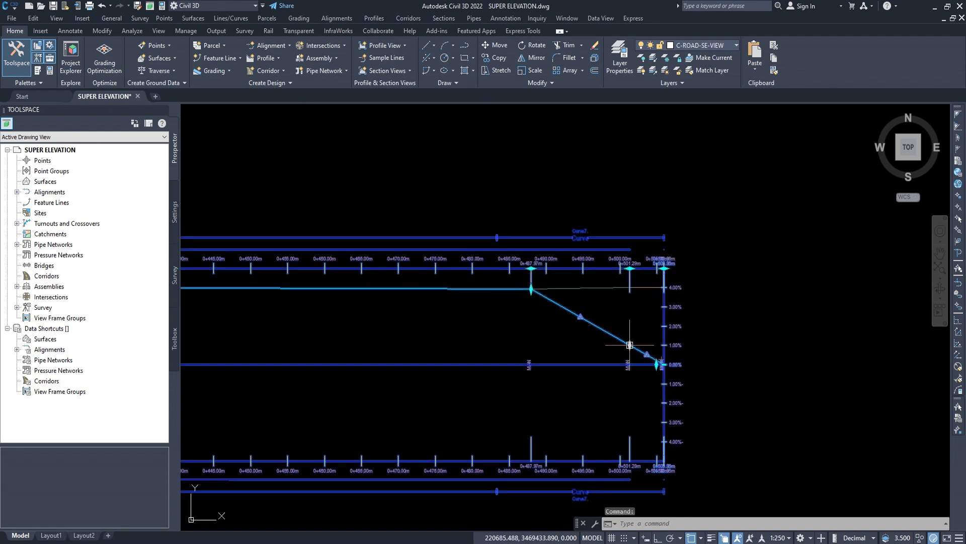
# - Move the sloped segment's start to 0+501.29m at 4%
pyautogui.scroll(4, 635, 290)
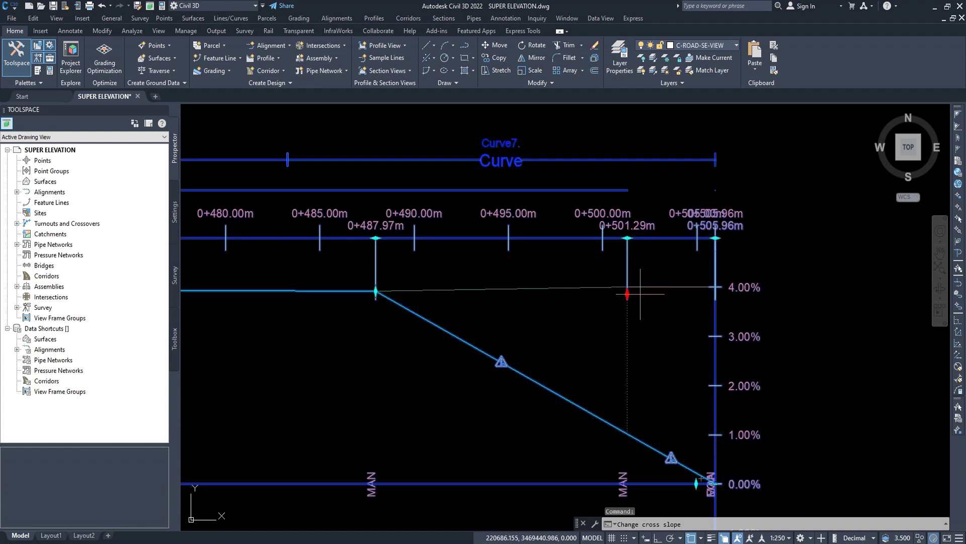
pyautogui.click(627, 287)
pyautogui.press('Escape')
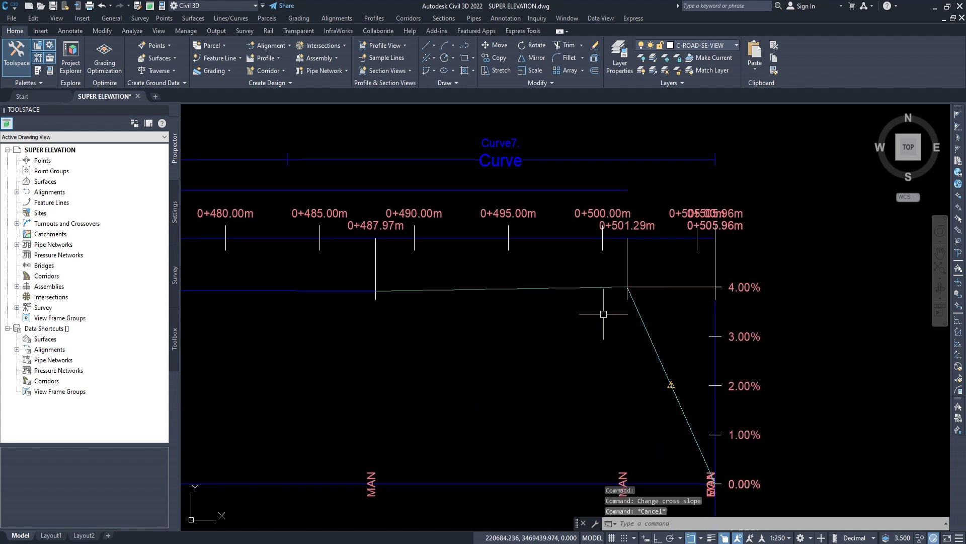
# - Stretch the slope line's end point onto the 4.00% level
pyautogui.scroll(-4, 556, 294)
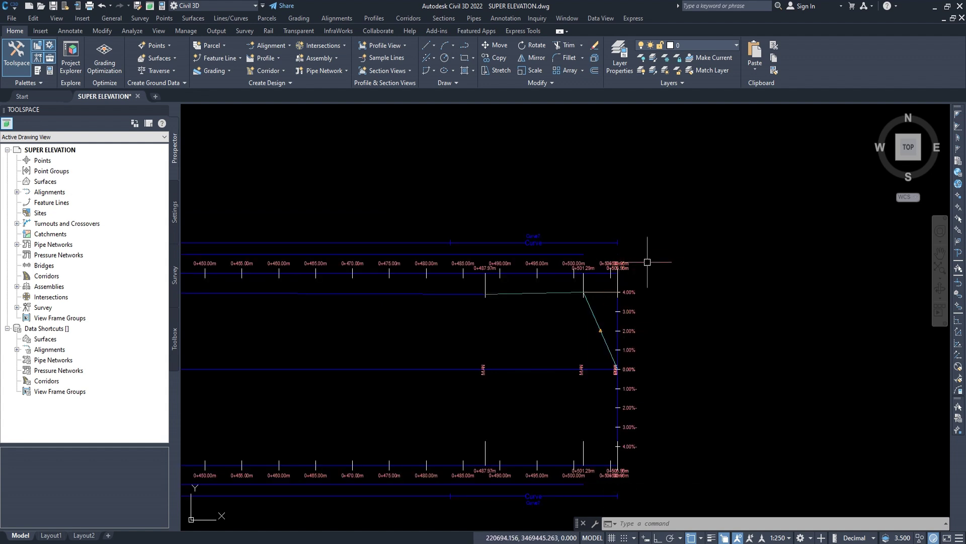
pyautogui.click(618, 331)
pyautogui.scroll(2, 616, 330)
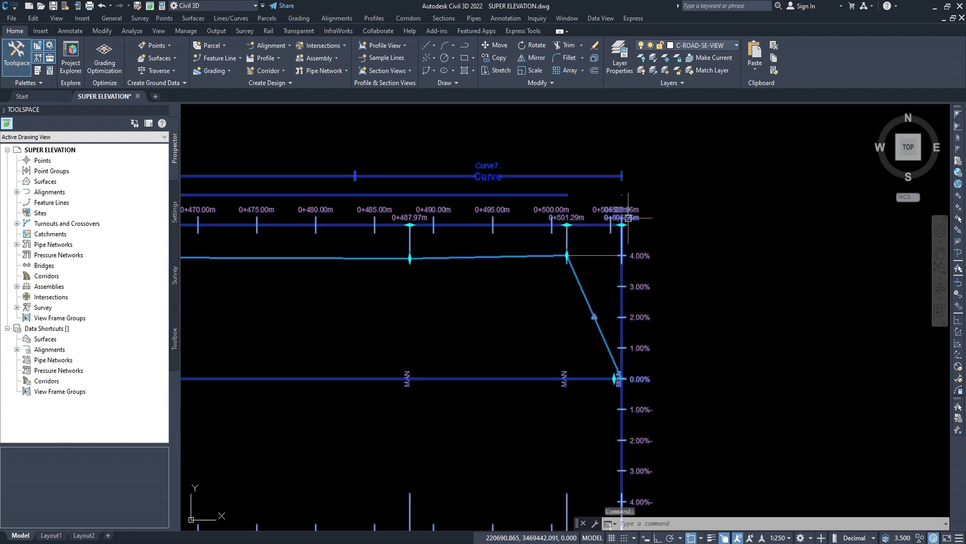
pyautogui.click(614, 379)
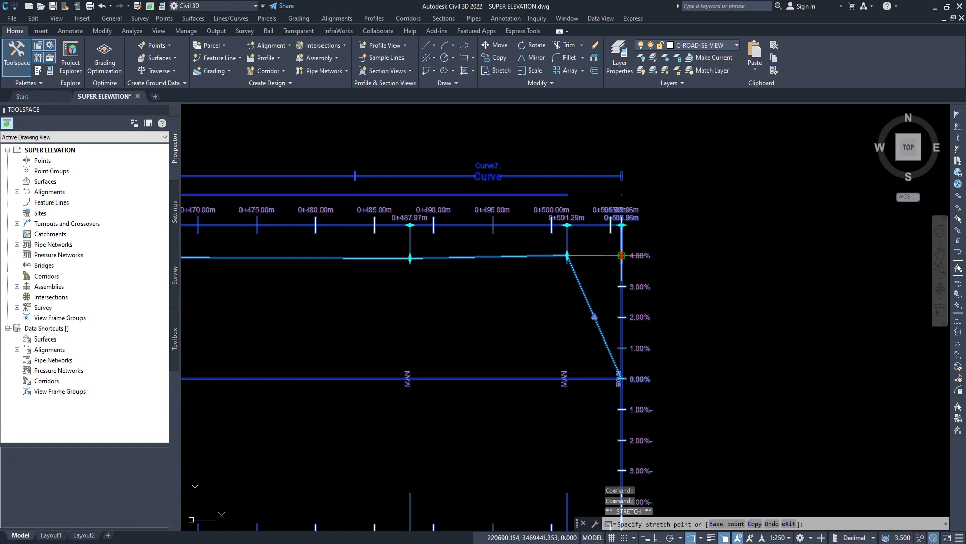
pyautogui.click(622, 256)
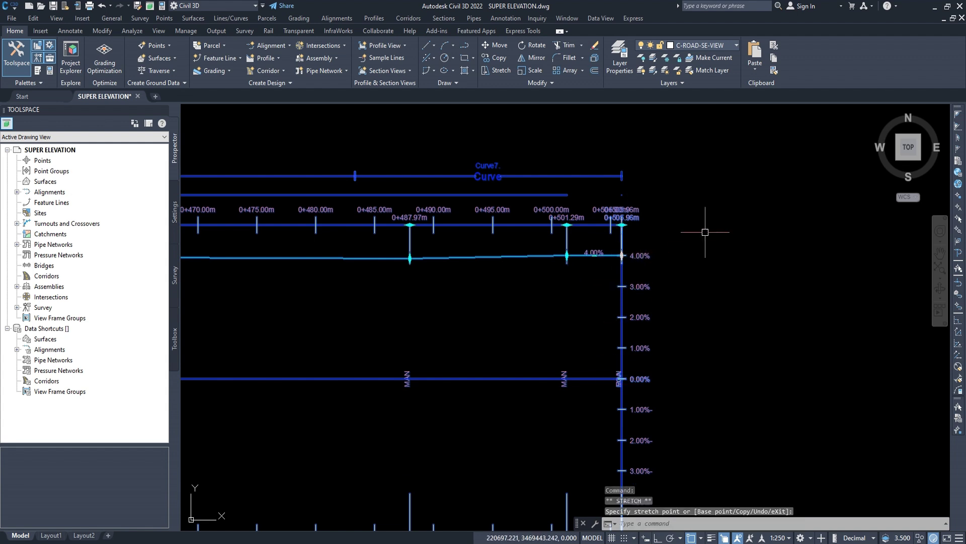
pyautogui.press('Escape')
pyautogui.press('Escape')
pyautogui.scroll(-2, 705, 230)
pyautogui.scroll(-2, 705, 229)
# - Pan to the start of the corridor feature lines and pick the green feature line
pyautogui.moveTo(587, 243); pyautogui.dragTo(630, 251, button='middle')
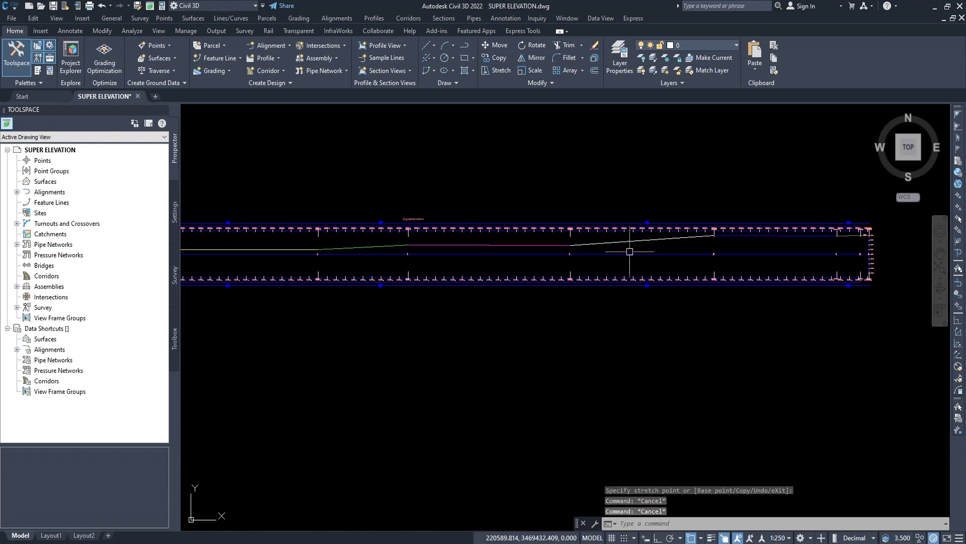
pyautogui.moveTo(484, 255); pyautogui.dragTo(494, 264, button='middle')
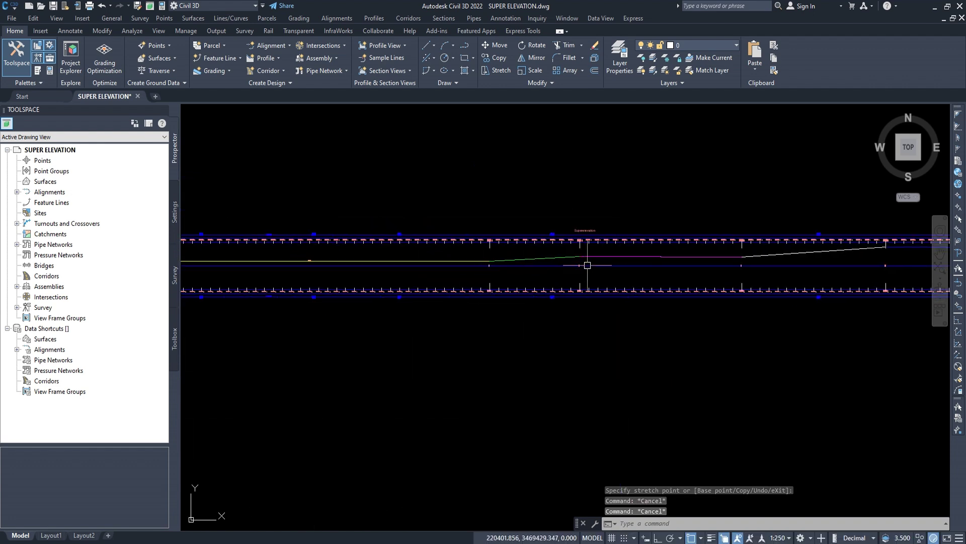
pyautogui.moveTo(582, 265)
pyautogui.mouseDown(button='middle')
pyautogui.moveTo(598, 282)
pyautogui.moveTo(571, 272)
pyautogui.mouseUp(button='middle')
pyautogui.scroll(2, 572, 272)
pyautogui.scroll(-2, 571, 272)
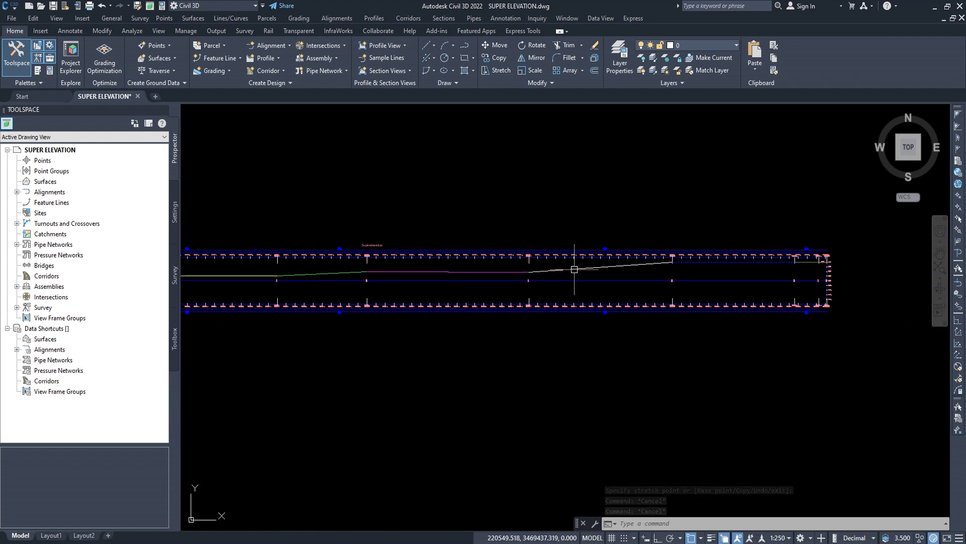
pyautogui.moveTo(254, 287); pyautogui.dragTo(485, 274, button='middle')
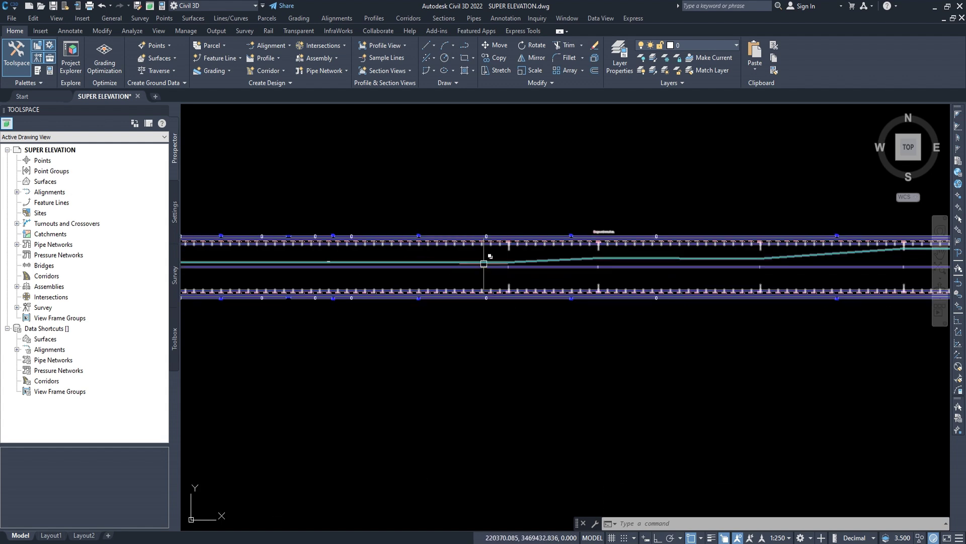
pyautogui.click(523, 302)
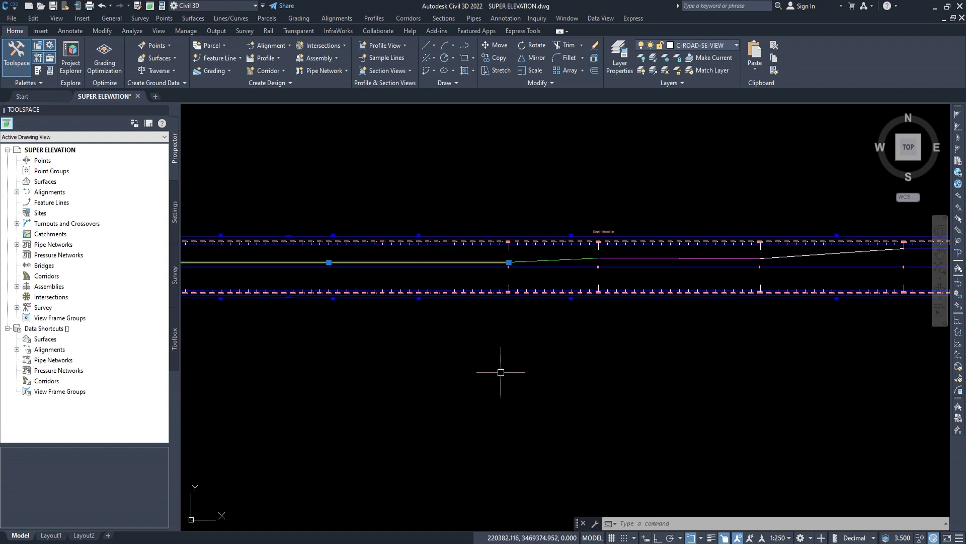
pyautogui.write('pr')
pyautogui.press('Return')
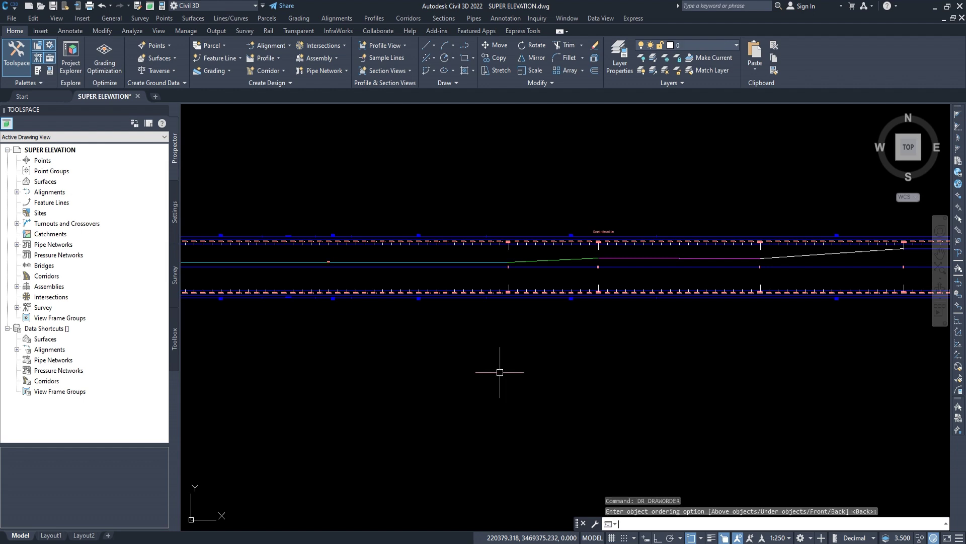
# - Reselect the green feature line from the overlapping objects and select all similar feature lines
pyautogui.moveTo(560, 270); pyautogui.dragTo(611, 313, button='middle')
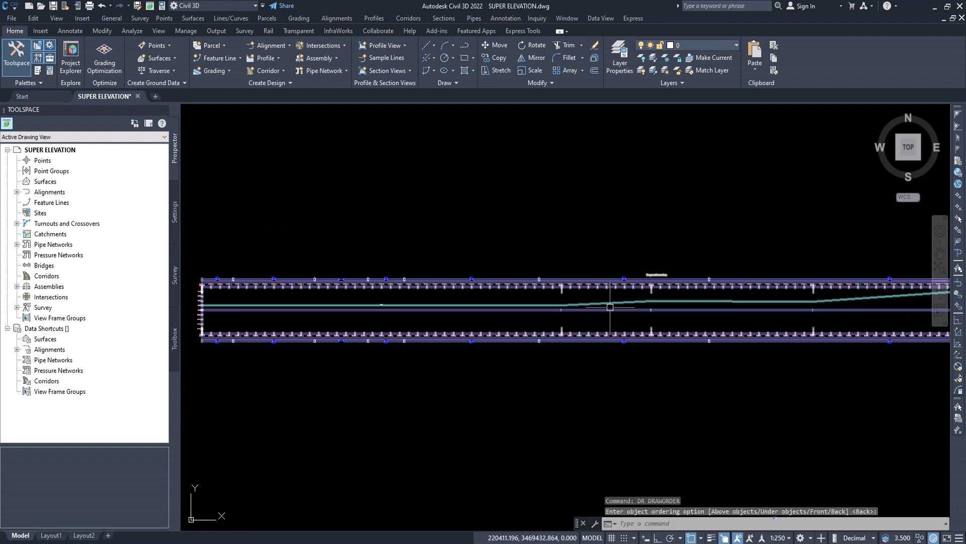
pyautogui.click(618, 314)
pyautogui.click(644, 341)
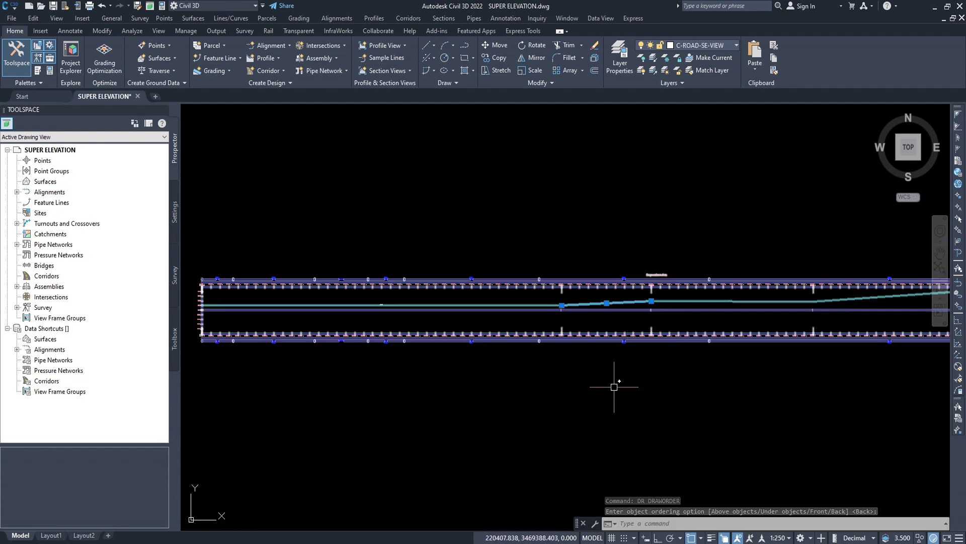
pyautogui.rightClick(539, 372)
pyautogui.click(579, 354)
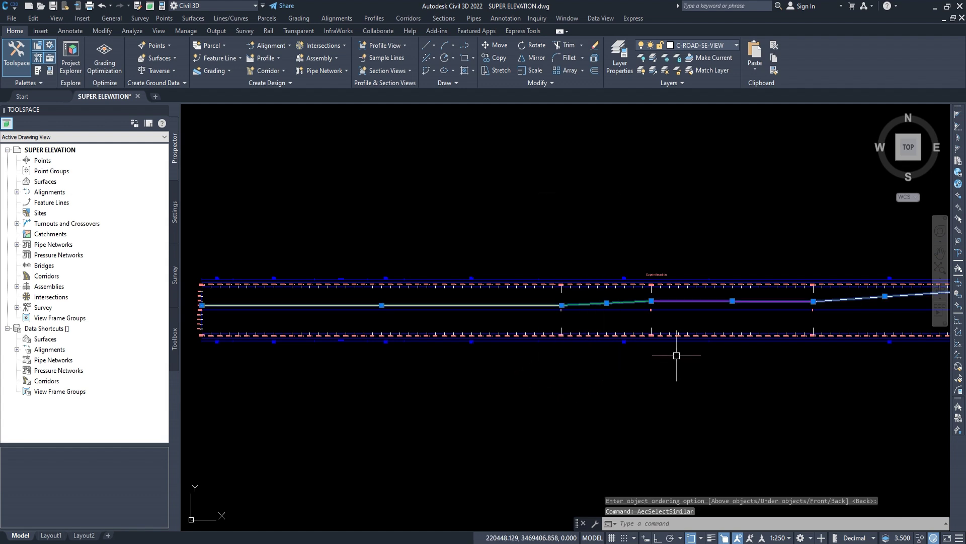
# - Send the selected feature lines to the Back using DRAWORDER
pyautogui.scroll(-2, 524, 345)
pyautogui.scroll(1, 580, 333)
pyautogui.scroll(1, 578, 336)
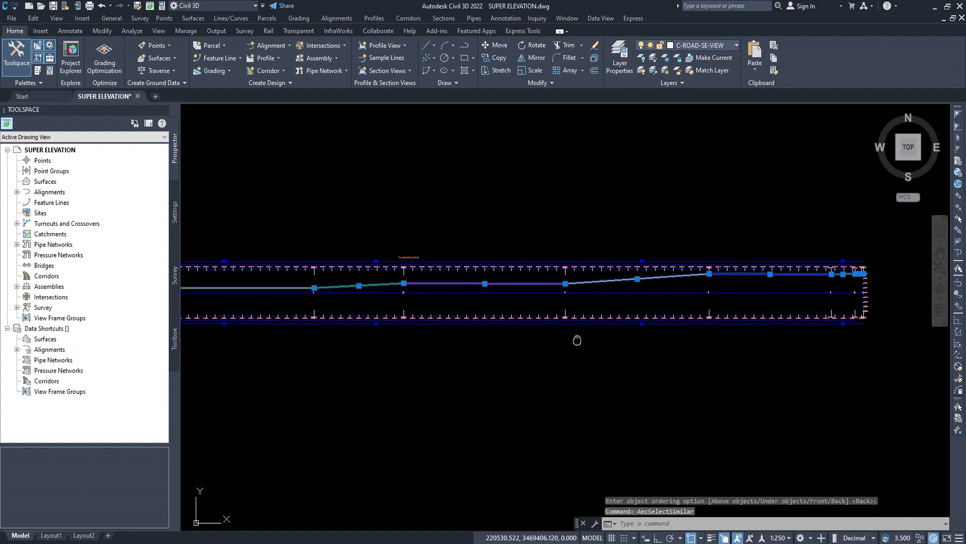
pyautogui.write('DR')
pyautogui.press('Return')
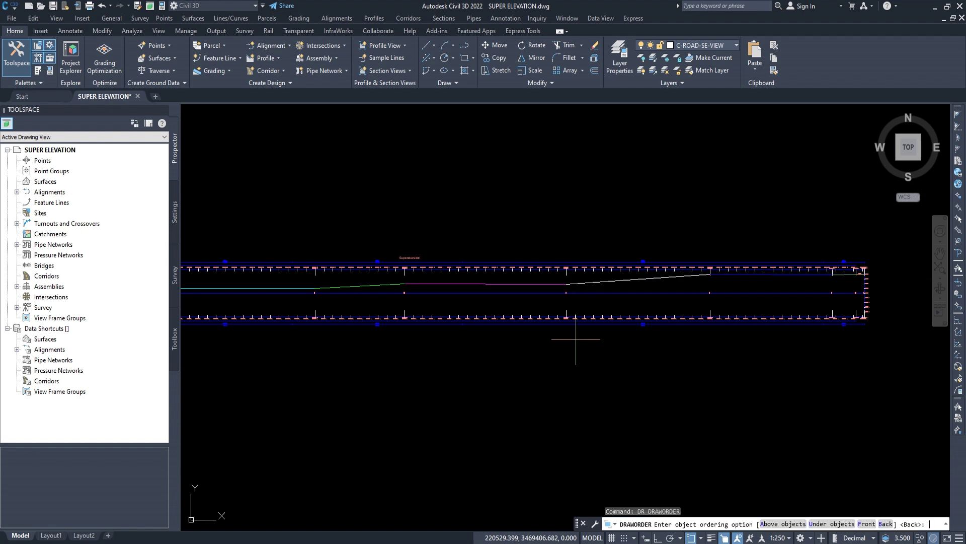
pyautogui.press('Return')
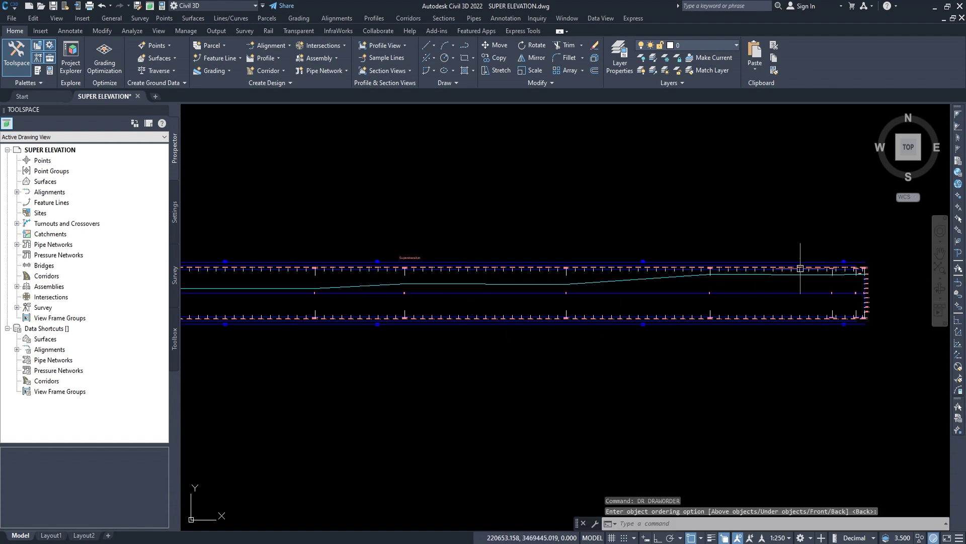
pyautogui.press('Escape')
pyautogui.press('Escape')
# - Zoom back to the other superelevation view's 0+000 start
pyautogui.scroll(-1, 534, 307)
pyautogui.scroll(-1, 534, 307)
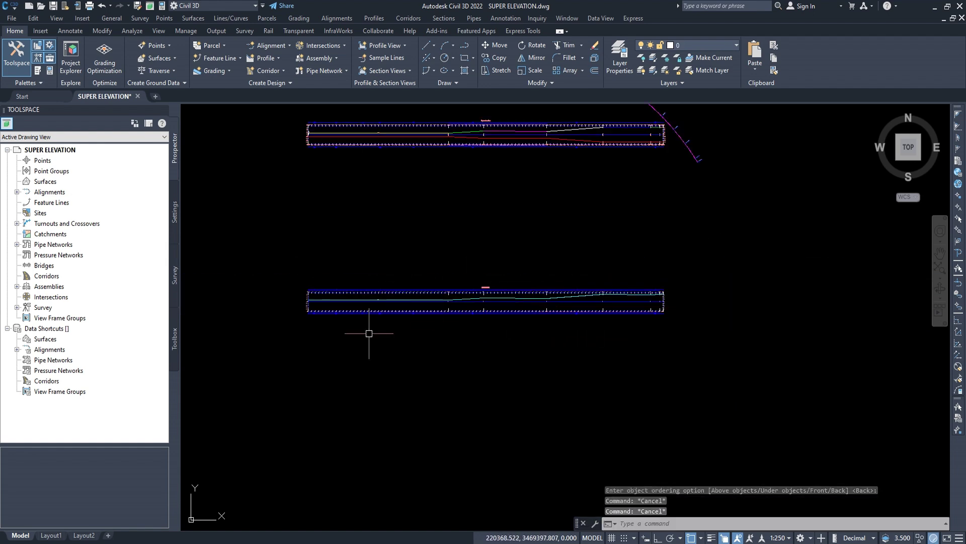
pyautogui.scroll(2, 423, 296)
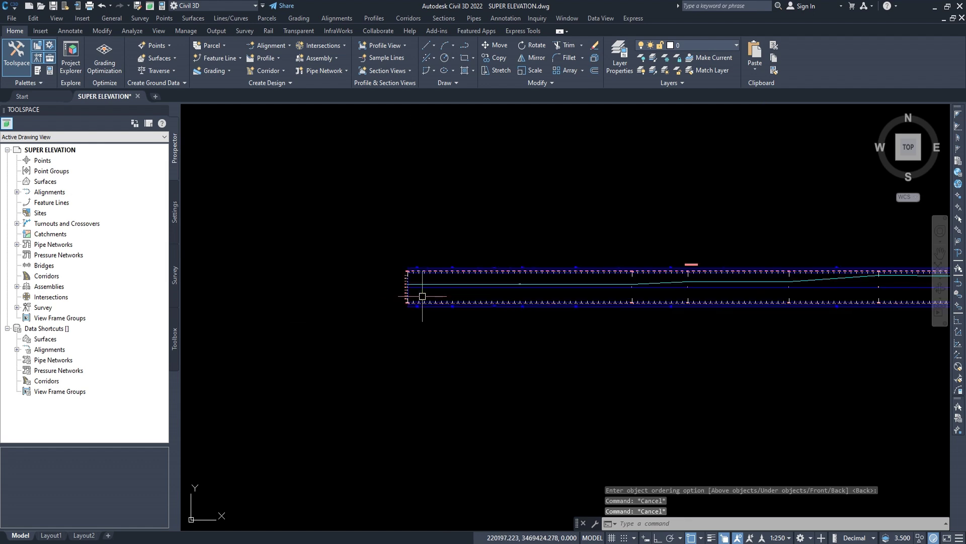
pyautogui.scroll(4, 422, 297)
pyautogui.scroll(-1, 422, 302)
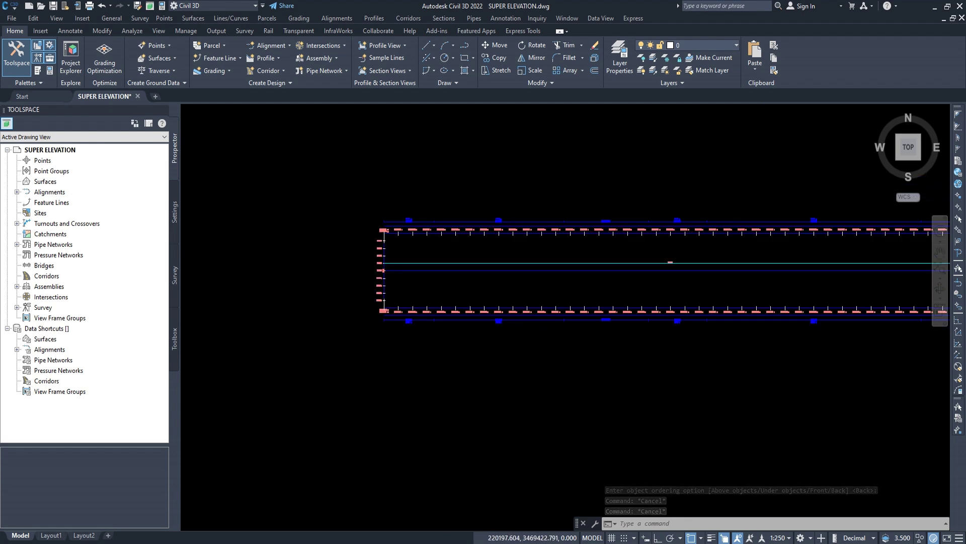
pyautogui.scroll(-2, 431, 280)
pyautogui.scroll(-2, 453, 233)
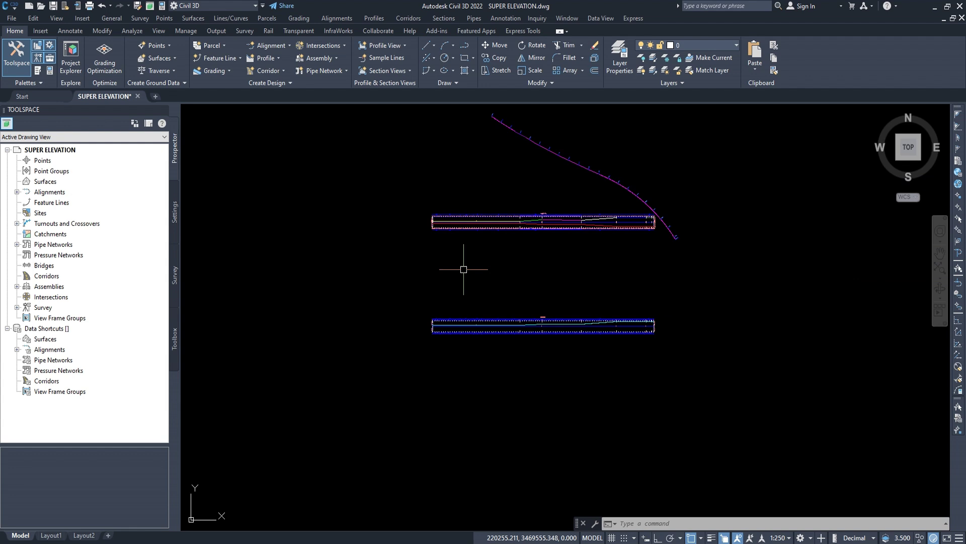
pyautogui.scroll(3, 440, 327)
pyautogui.scroll(2, 440, 309)
pyautogui.scroll(2, 434, 309)
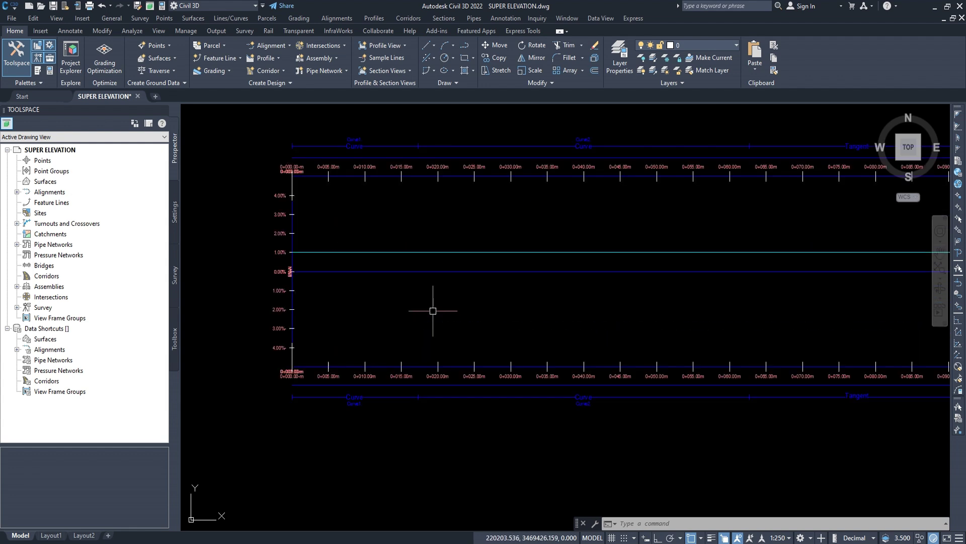
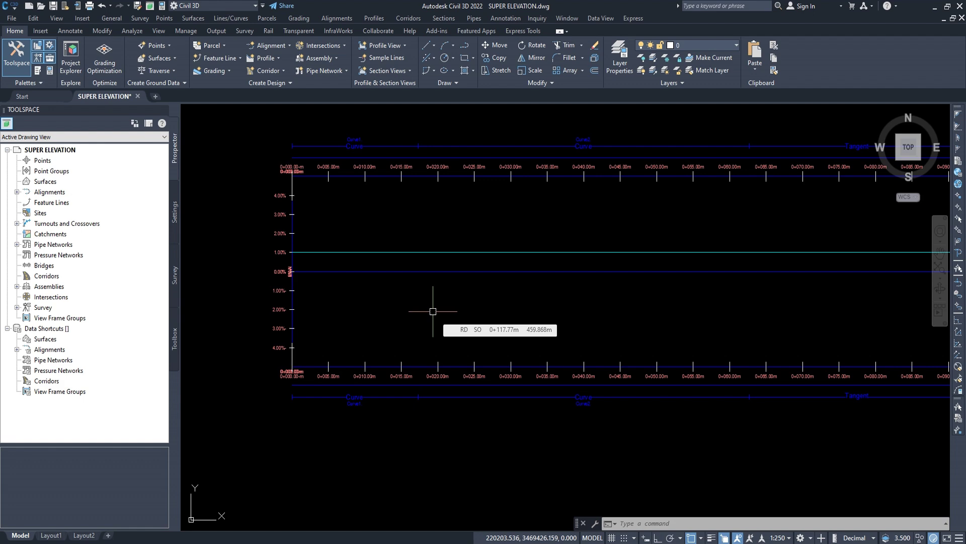
# - Select the red polyline running through the superelevation diagram
pyautogui.scroll(-3, 433, 311)
pyautogui.scroll(-2, 466, 231)
pyautogui.scroll(3, 444, 213)
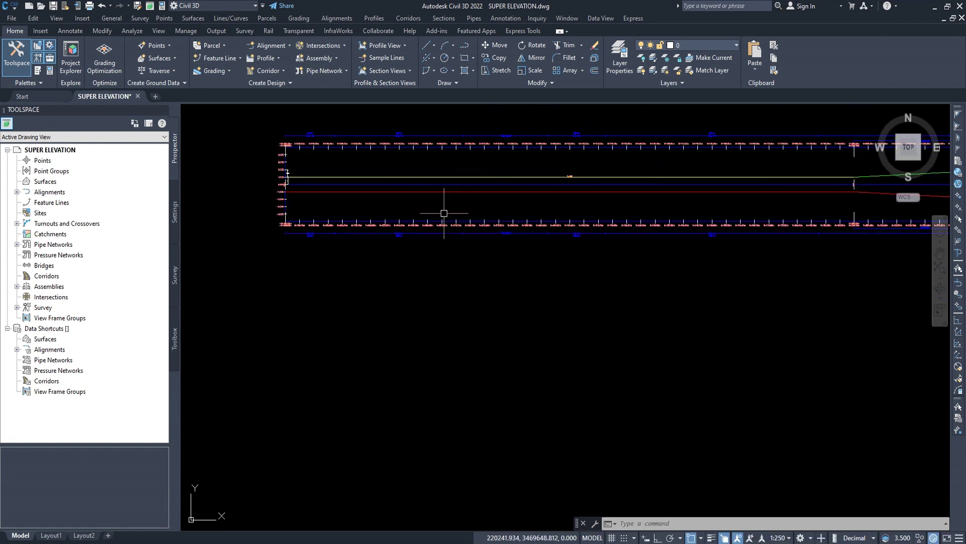
pyautogui.click(429, 193)
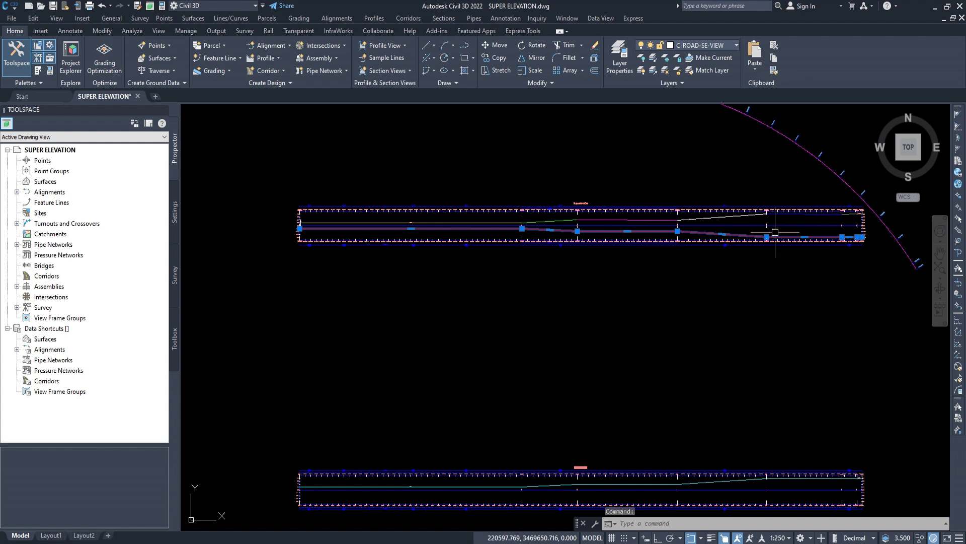
pyautogui.moveTo(656, 218); pyautogui.dragTo(618, 258, button='middle')
pyautogui.scroll(2, 427, 246)
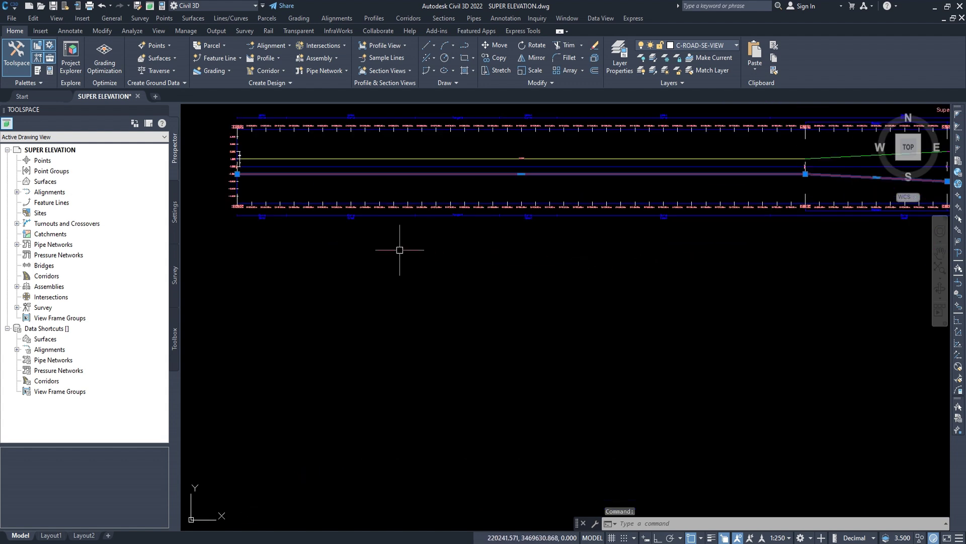
pyautogui.scroll(2, 403, 249)
# - Copy the red polyline (CO) from the 0.00% start point to a second point
pyautogui.write('co')
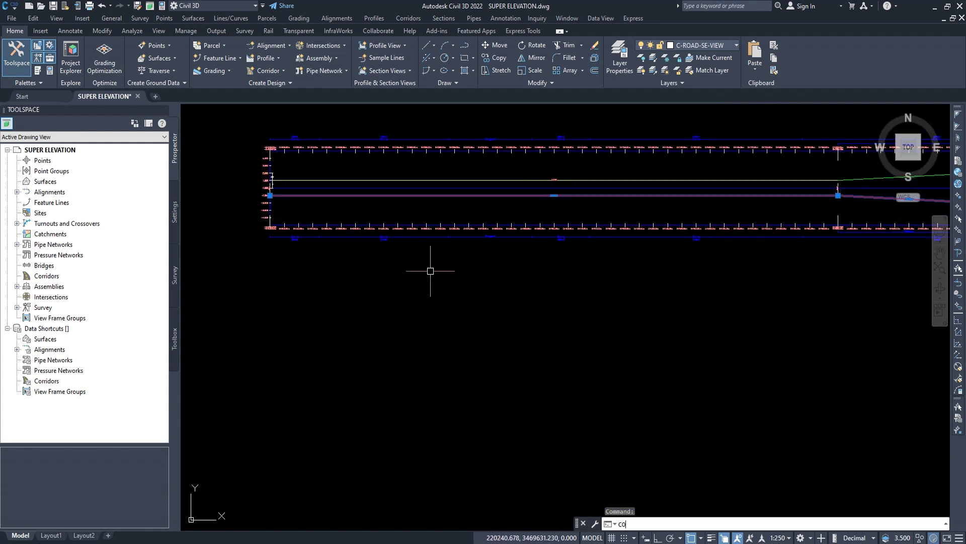
pyautogui.press('Return')
pyautogui.scroll(4, 285, 144)
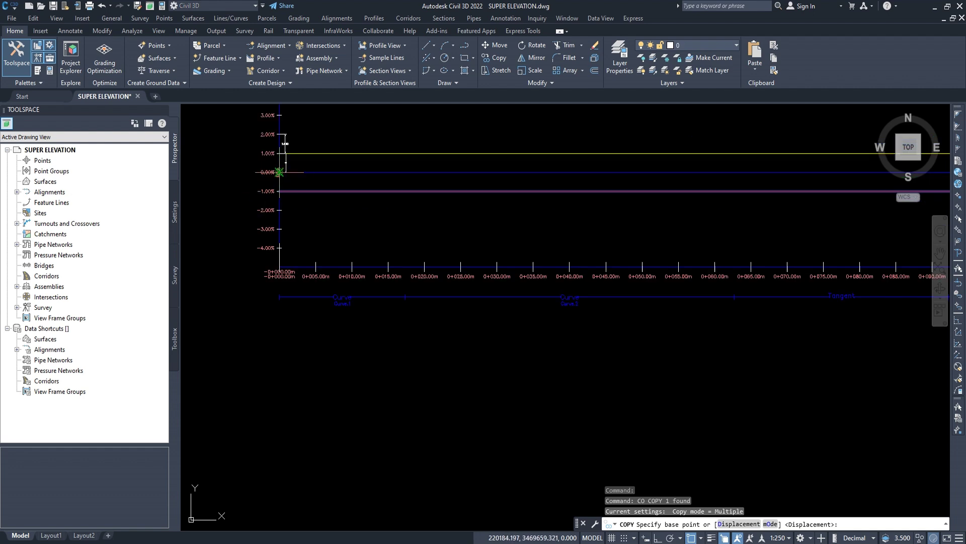
pyautogui.click(285, 144)
pyautogui.scroll(-4, 322, 222)
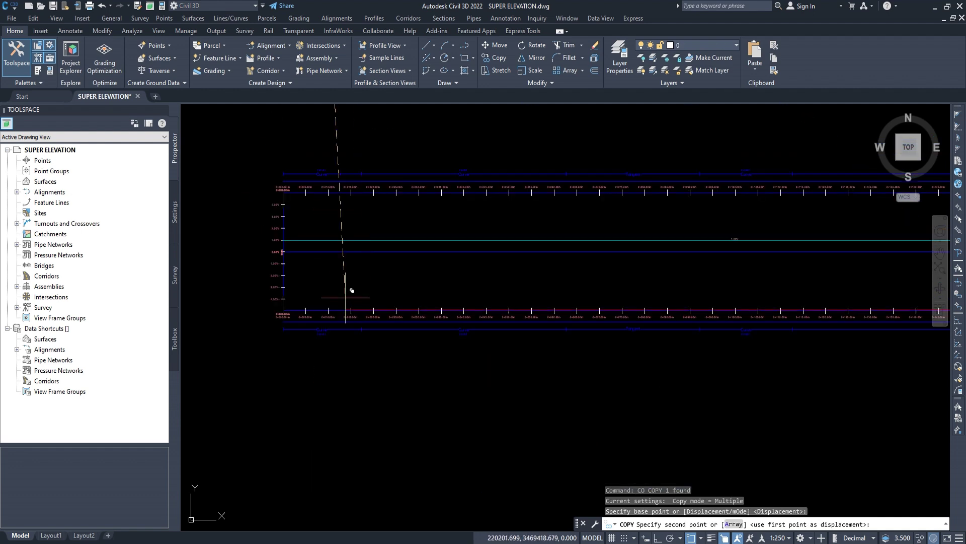
pyautogui.scroll(3, 302, 256)
pyautogui.scroll(1, 334, 252)
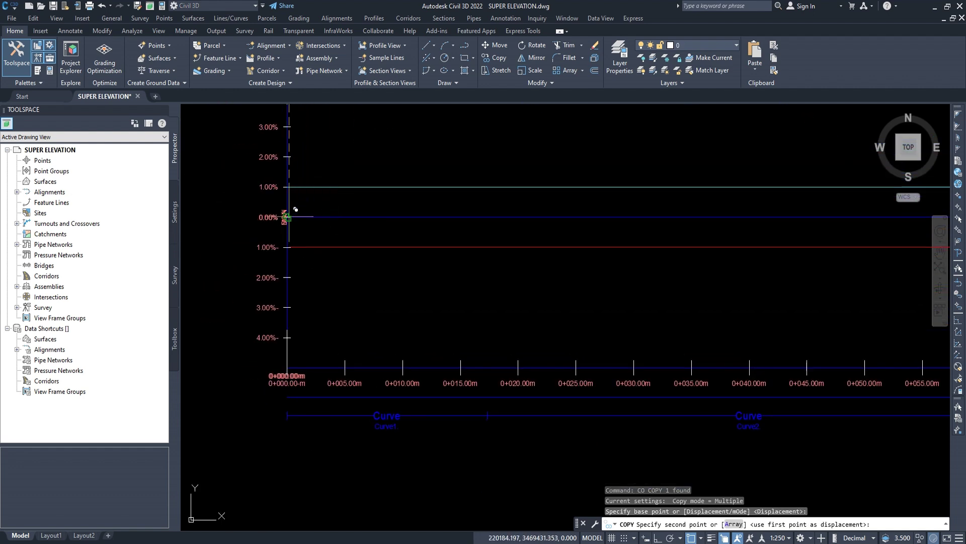
pyautogui.click(392, 265)
pyautogui.press('Escape')
pyautogui.scroll(-3, 435, 248)
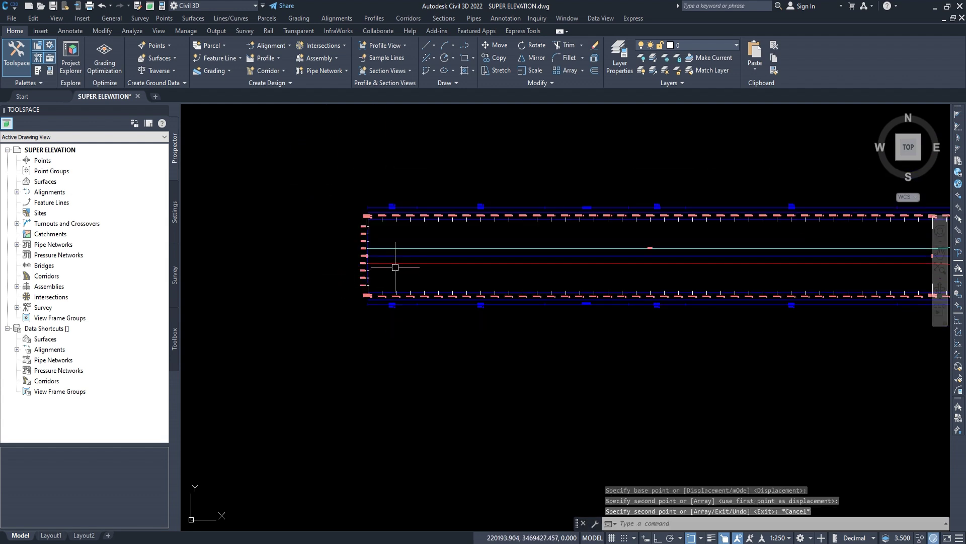
pyautogui.scroll(-2, 541, 291)
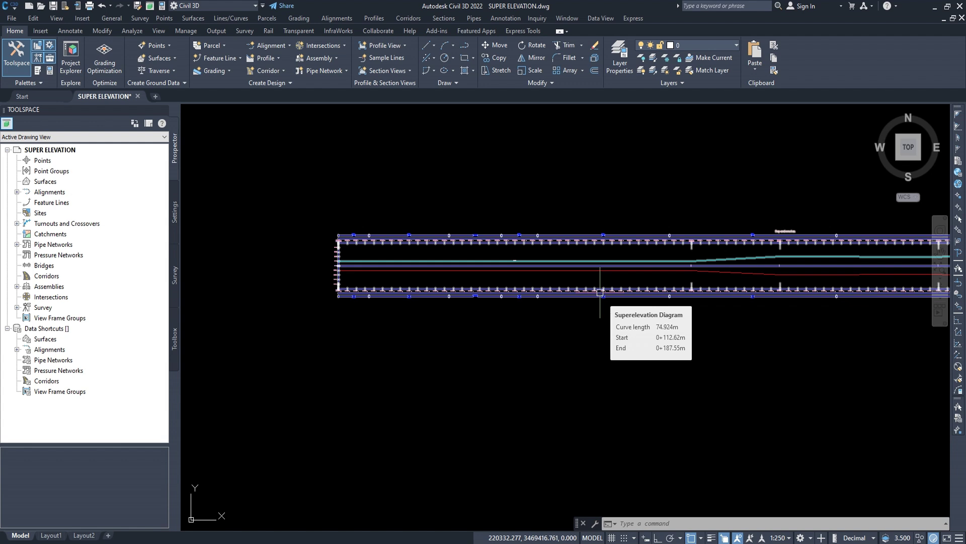
# - Change the red polyline's colour to Green in its properties
pyautogui.click(600, 292)
pyautogui.rightClick(600, 292)
pyautogui.click(658, 395)
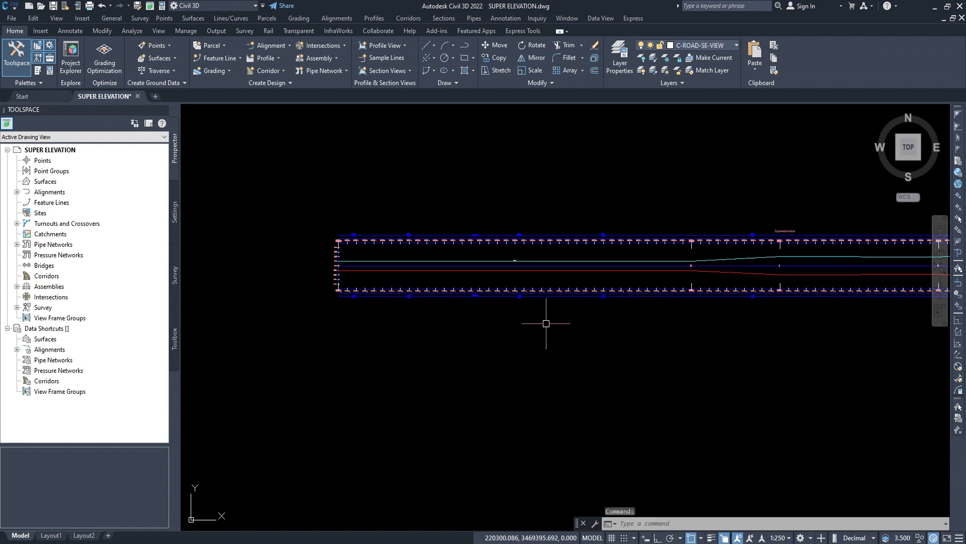
pyautogui.doubleClick(548, 272)
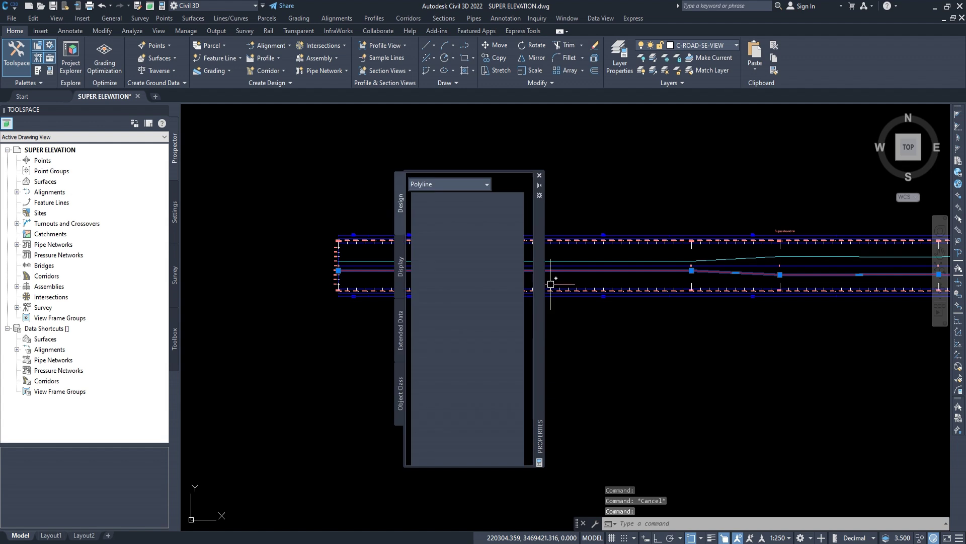
pyautogui.click(501, 220)
pyautogui.click(504, 208)
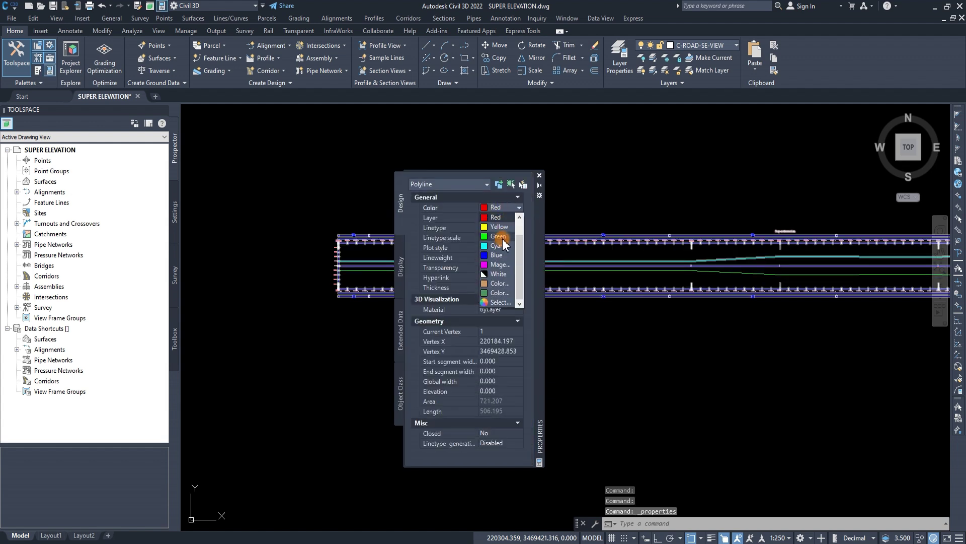
pyautogui.click(503, 238)
pyautogui.click(539, 175)
pyautogui.press('Escape')
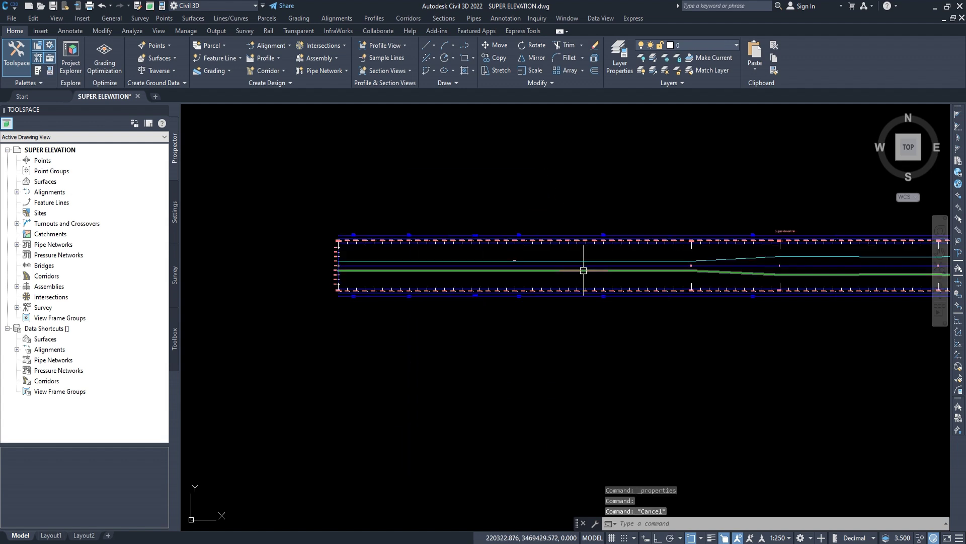
# - Open the superelevation view properties and review the view style's settings
pyautogui.click(573, 286)
pyautogui.rightClick(561, 292)
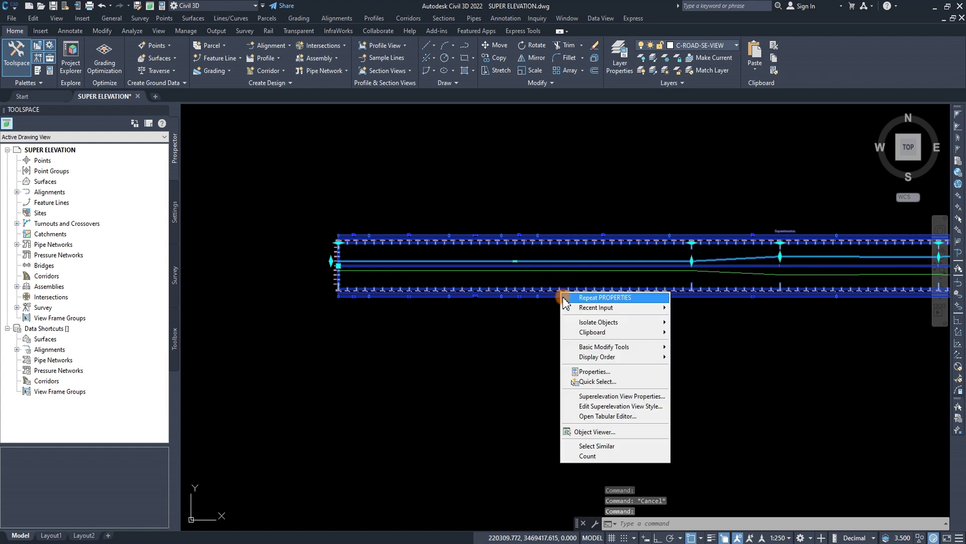
pyautogui.click(616, 396)
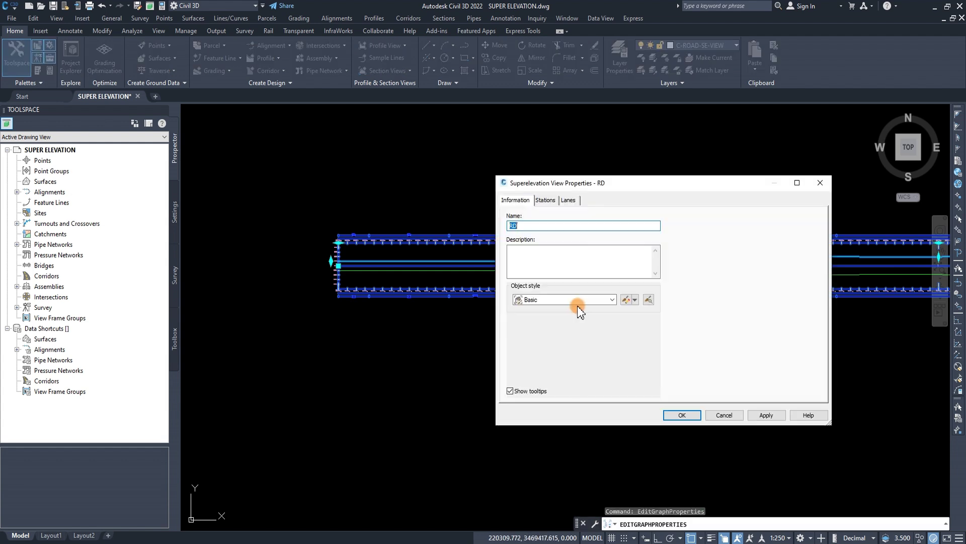
pyautogui.click(626, 300)
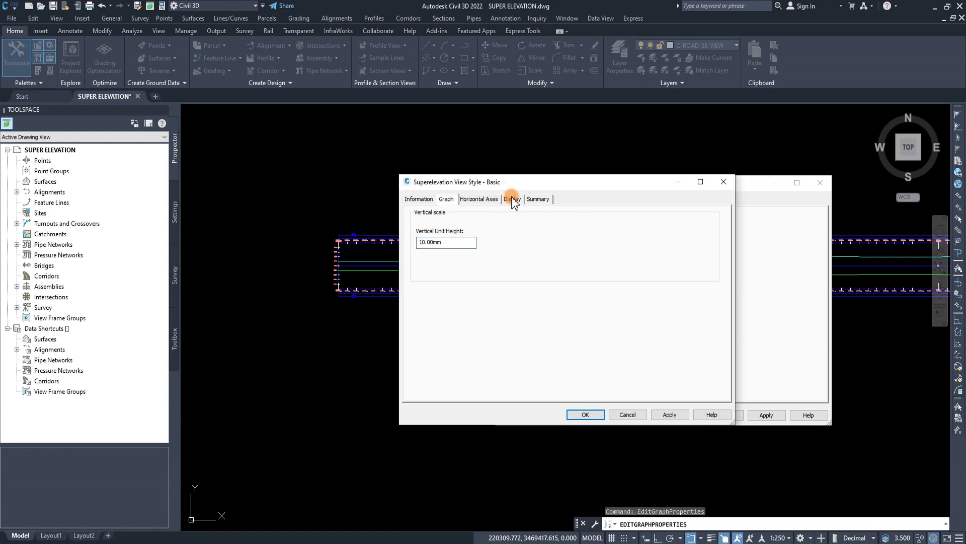
pyautogui.click(513, 199)
pyautogui.click(479, 200)
pyautogui.click(433, 199)
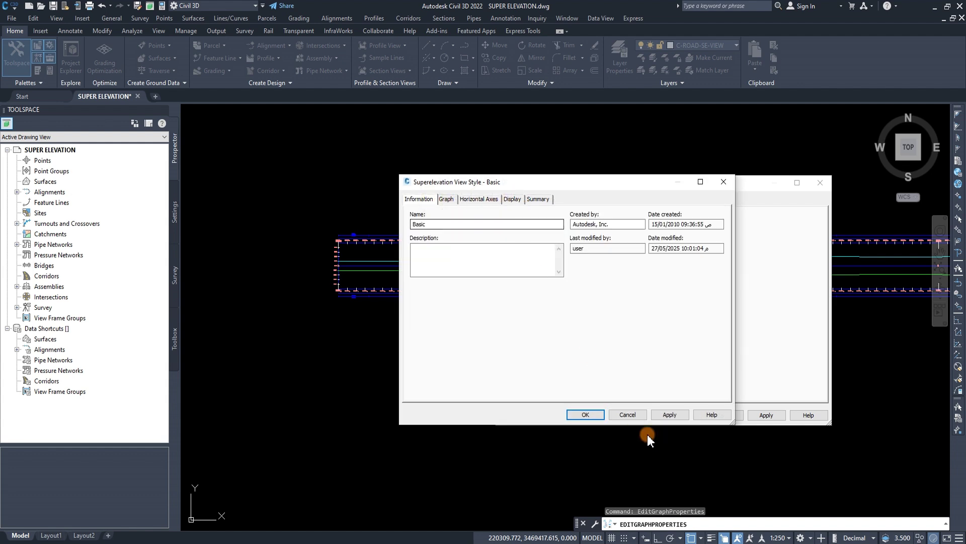
pyautogui.click(628, 414)
# - Turn on display of the Right Outside Lane and apply it to the diagram
pyautogui.click(568, 200)
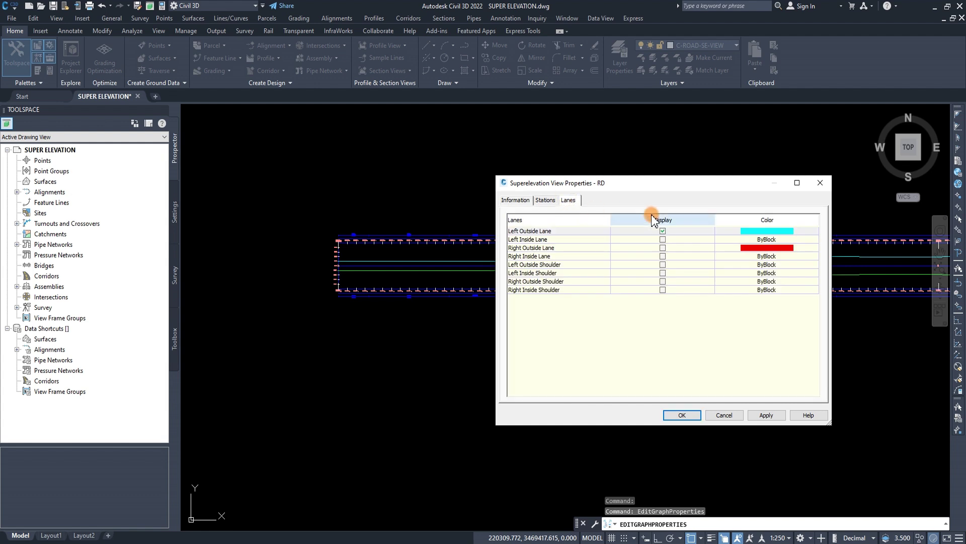
pyautogui.click(669, 248)
pyautogui.click(664, 249)
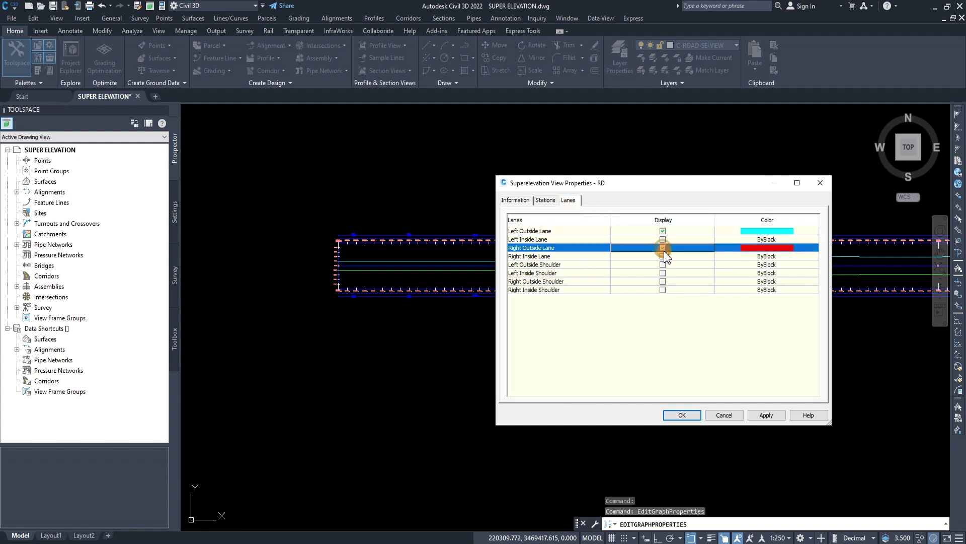
pyautogui.click(765, 415)
pyautogui.click(682, 415)
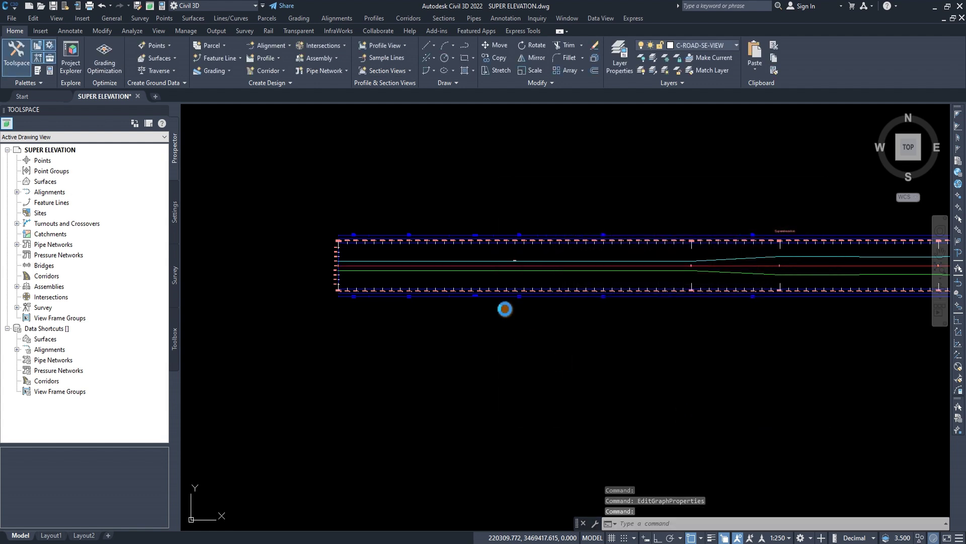
# - Set the diagram's starting cross-slope grip to -1.00%
pyautogui.scroll(5, 395, 248)
pyautogui.click(384, 250)
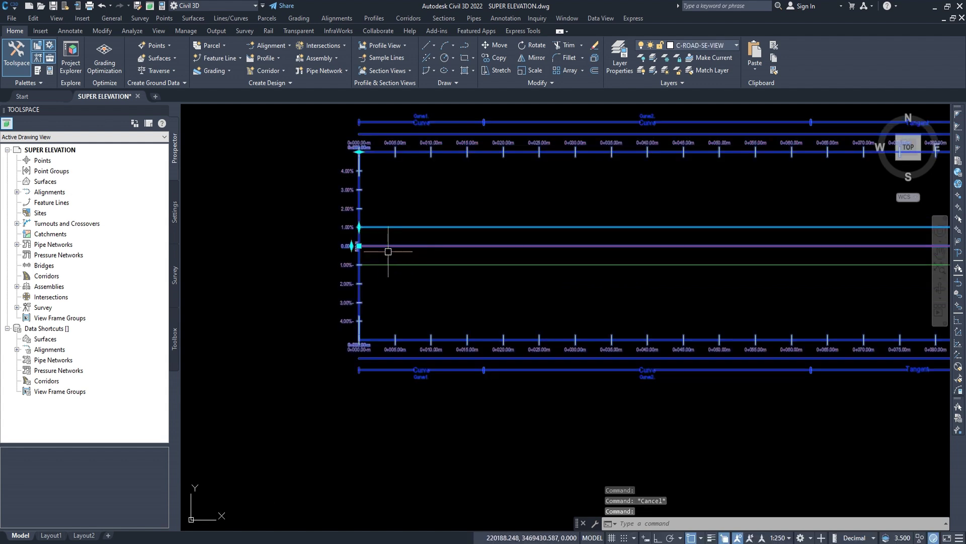
pyautogui.scroll(3, 381, 251)
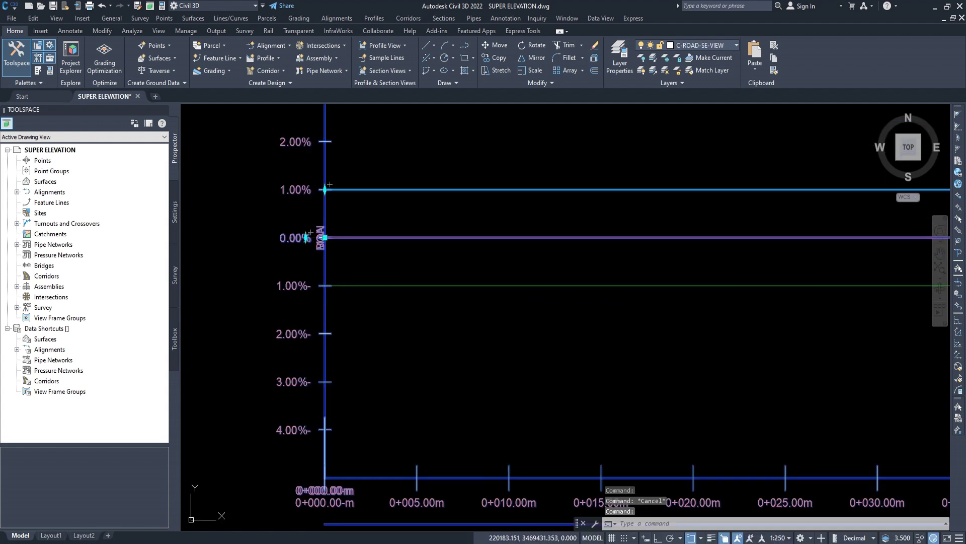
pyautogui.click(325, 237)
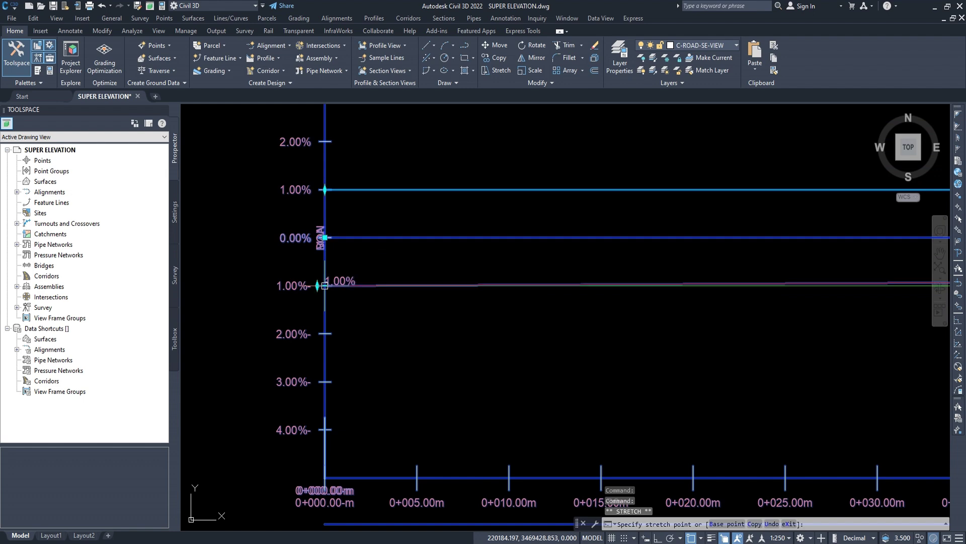
pyautogui.click(325, 285)
# - Stretch the cross-slope grip at station 0+200 onto the green line
pyautogui.scroll(-8, 388, 263)
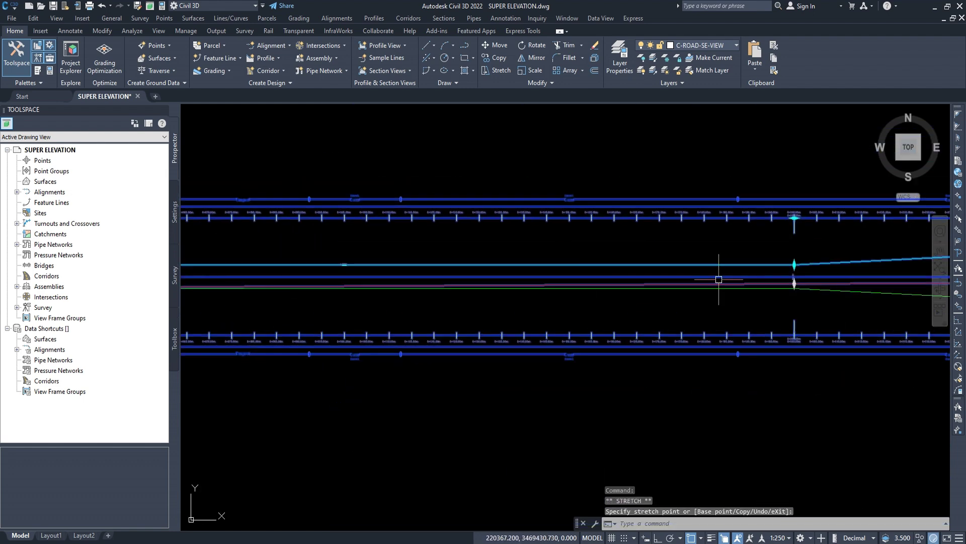
pyautogui.moveTo(719, 279)
pyautogui.mouseDown(button='middle')
pyautogui.moveTo(628, 277)
pyautogui.moveTo(580, 289)
pyautogui.mouseUp(button='middle')
pyautogui.scroll(4, 608, 262)
pyautogui.click(560, 287)
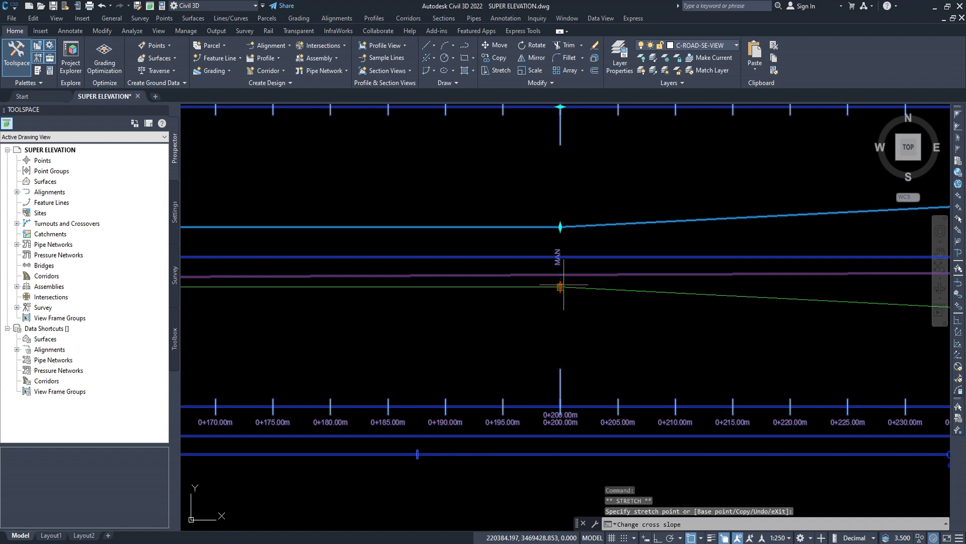
pyautogui.click(564, 307)
pyautogui.scroll(-3, 562, 308)
pyautogui.moveTo(740, 297); pyautogui.dragTo(579, 296, button='middle')
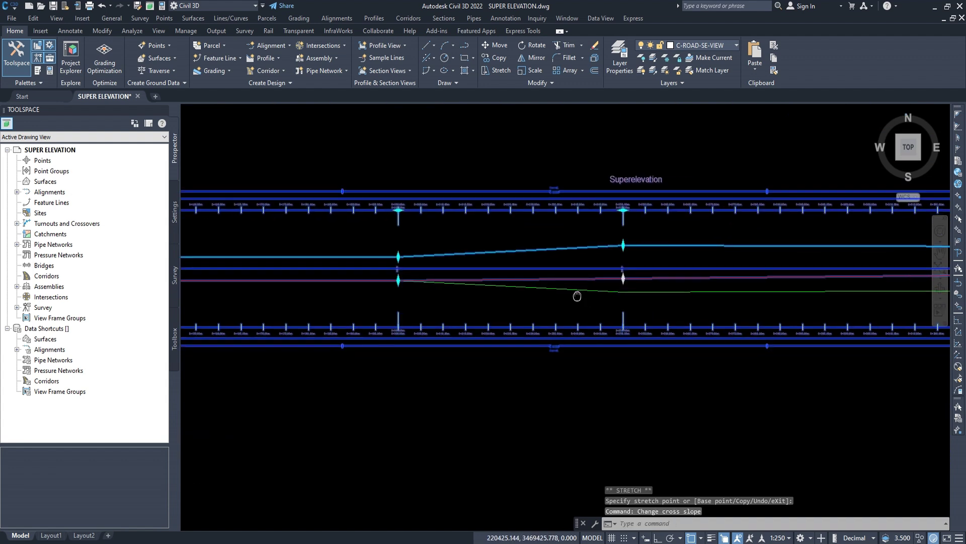
pyautogui.scroll(3, 647, 285)
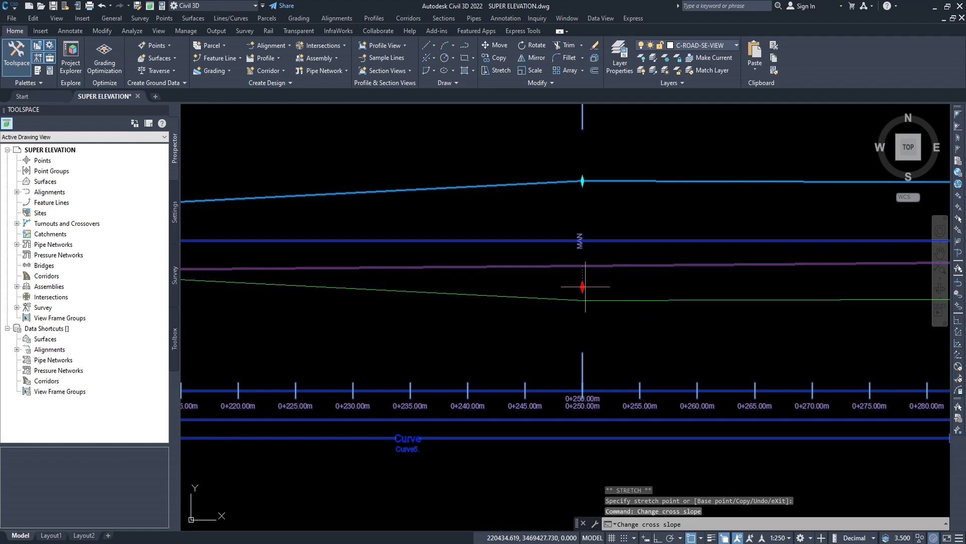
pyautogui.click(582, 301)
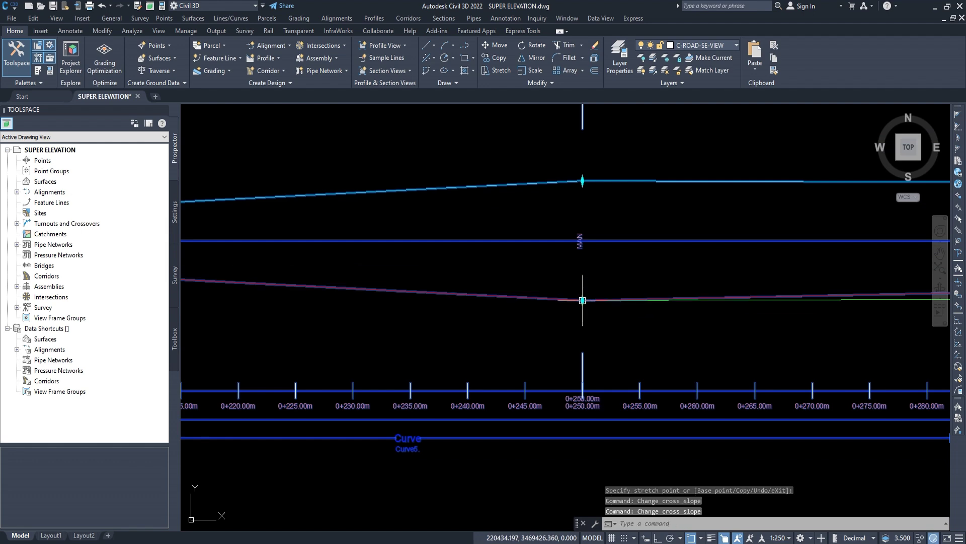
# - Pull the end cross-slope grips onto the green line at stations 0+487 and 0+501
pyautogui.scroll(-3, 582, 302)
pyautogui.scroll(-2, 604, 302)
pyautogui.moveTo(800, 315)
pyautogui.mouseDown(button='middle')
pyautogui.moveTo(802, 300)
pyautogui.moveTo(817, 303)
pyautogui.mouseUp(button='middle')
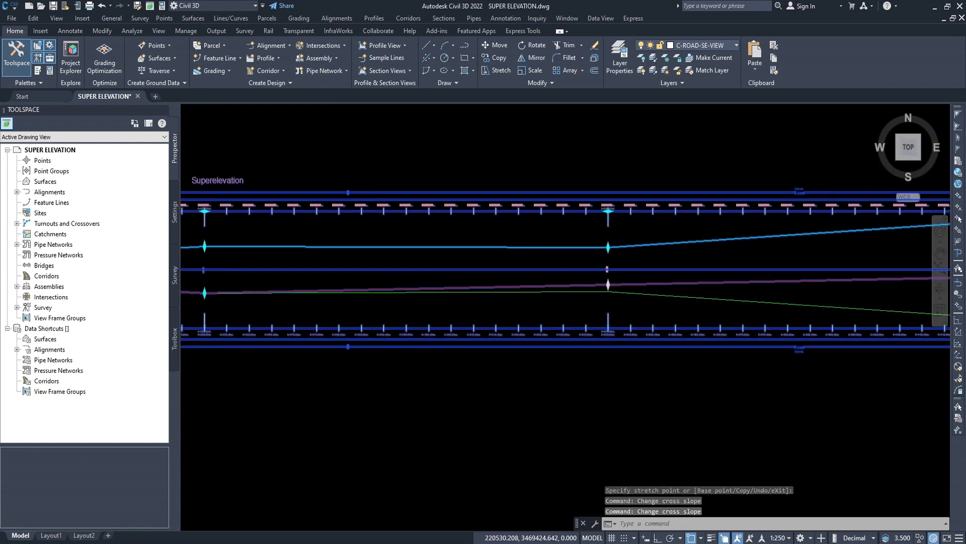
pyautogui.scroll(4, 785, 302)
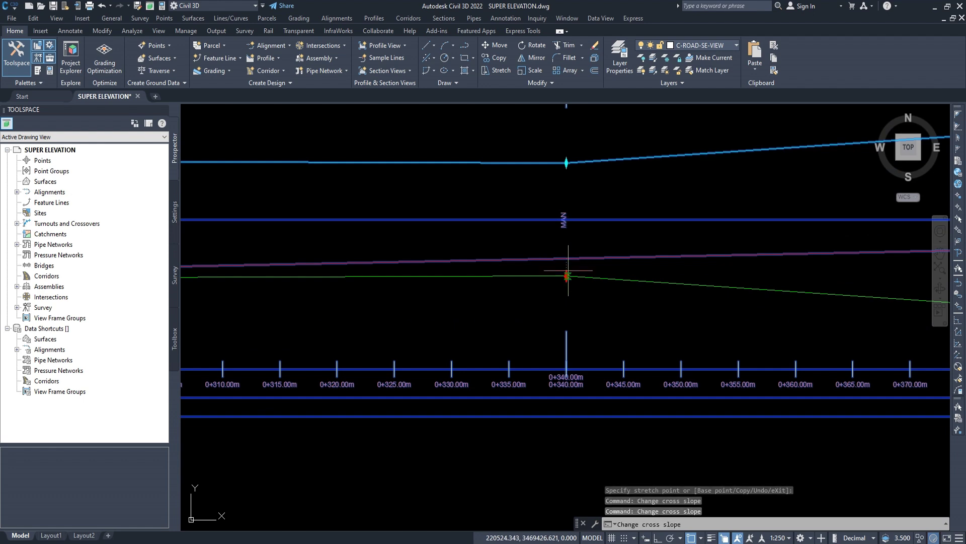
pyautogui.scroll(-3, 549, 291)
pyautogui.scroll(-2, 655, 289)
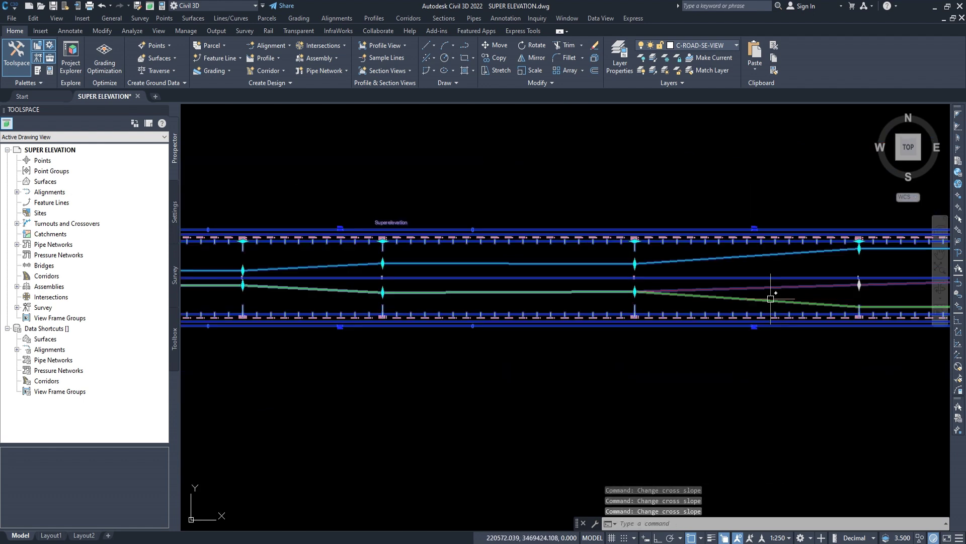
pyautogui.scroll(4, 654, 275)
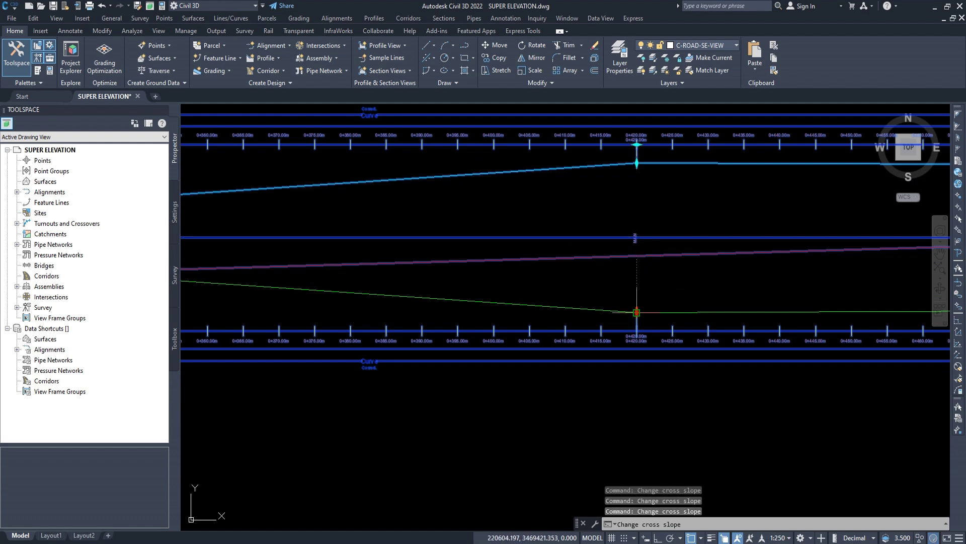
pyautogui.scroll(-3, 583, 289)
pyautogui.scroll(-2, 604, 287)
pyautogui.scroll(5, 631, 291)
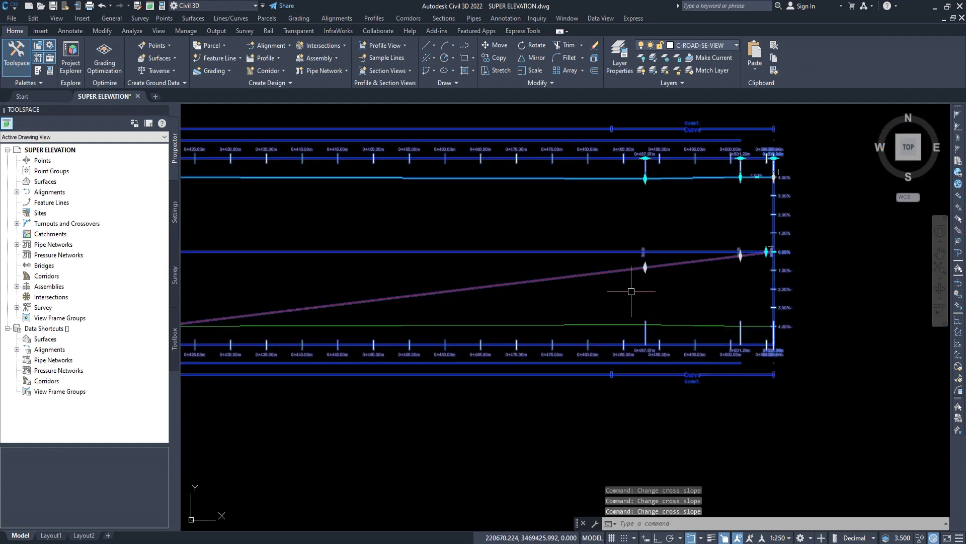
pyautogui.moveTo(644, 252); pyautogui.dragTo(645, 320)
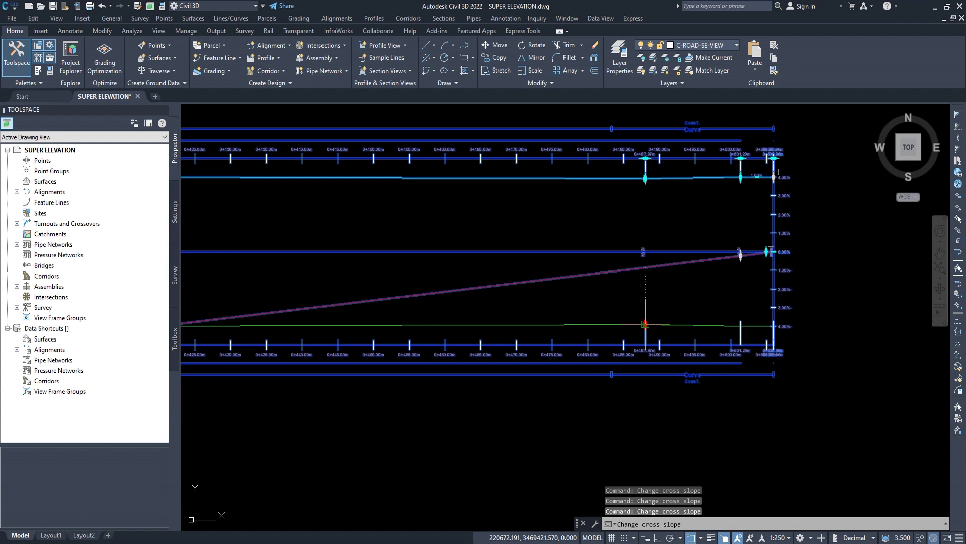
pyautogui.click(645, 325)
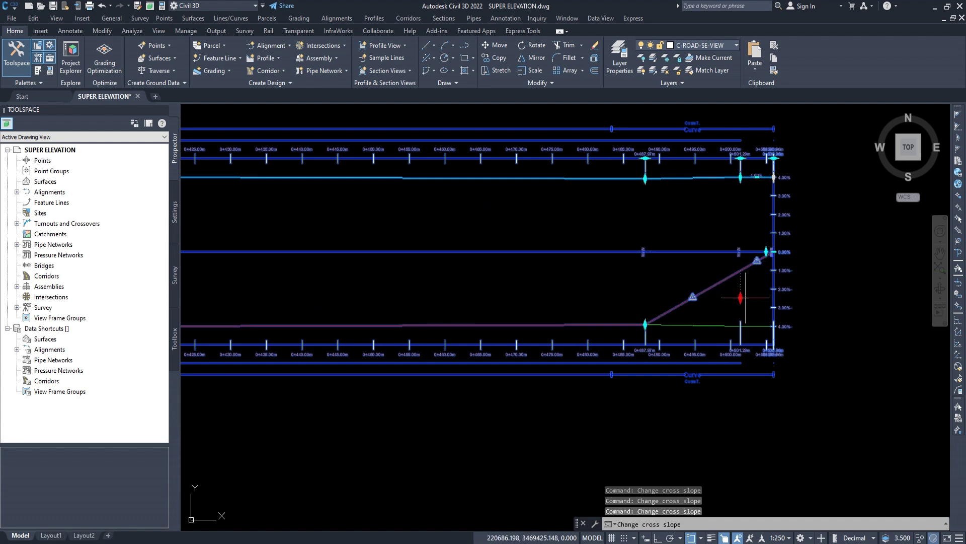
pyautogui.click(741, 326)
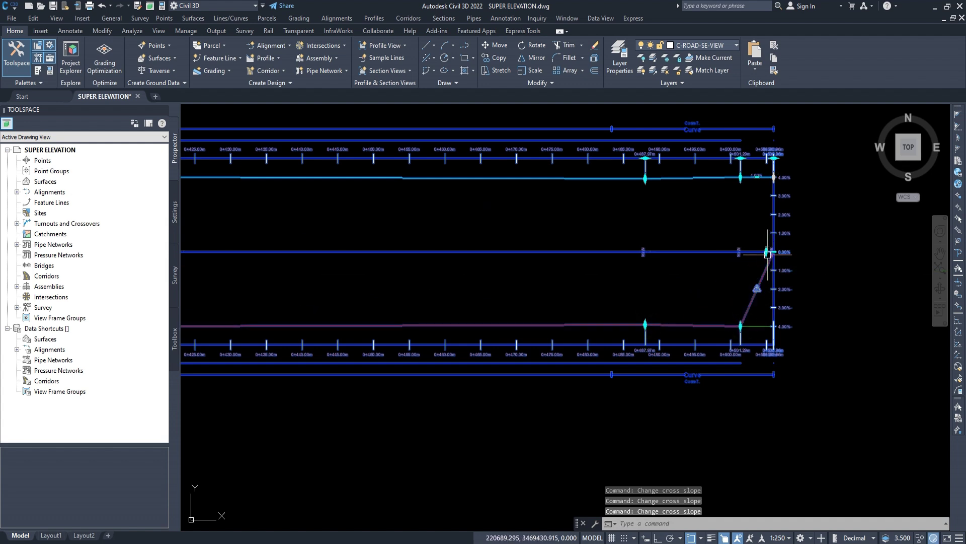
# - Drop the final cross-slope grip onto the green line to flatten the end slope
pyautogui.click(768, 254)
pyautogui.click(773, 326)
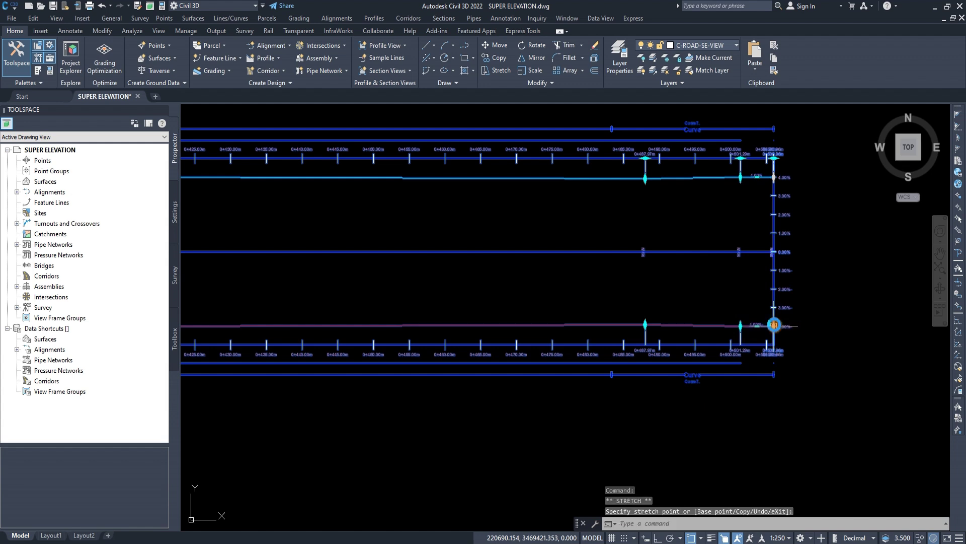
pyautogui.press('Escape')
pyautogui.press('Escape')
pyautogui.scroll(-5, 661, 281)
# - Send the green polyline to the back of the draw order with DR
pyautogui.moveTo(597, 298); pyautogui.dragTo(760, 285, button='middle')
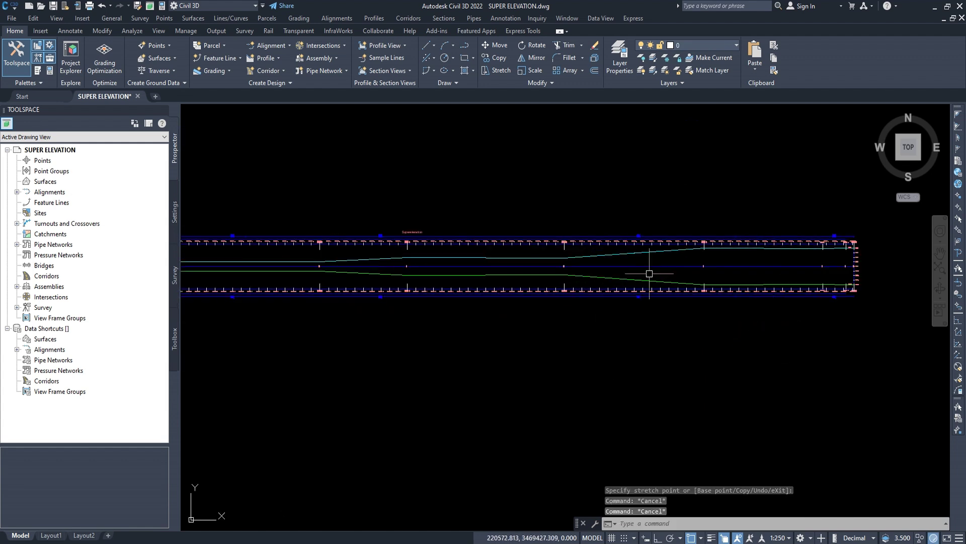
pyautogui.click(503, 275)
pyautogui.click(551, 311)
pyautogui.scroll(-2, 533, 312)
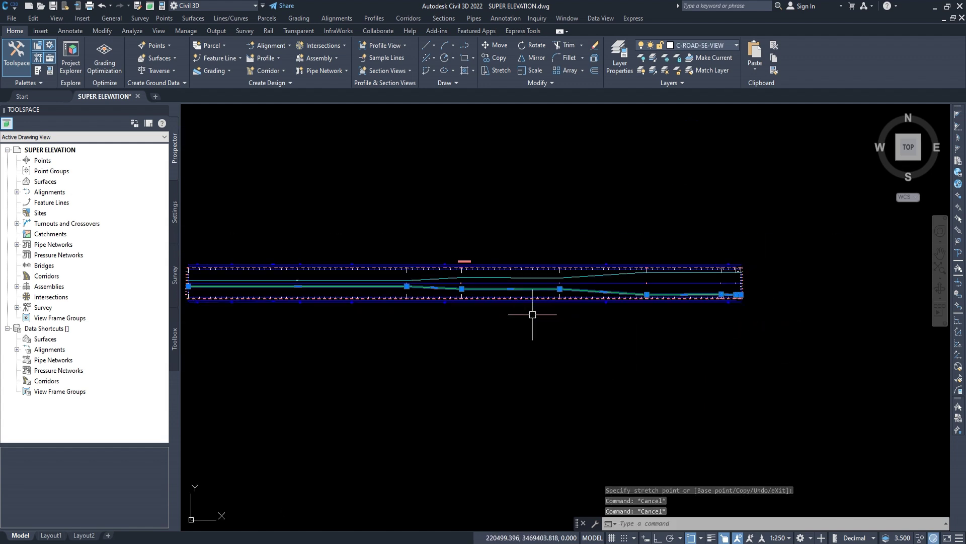
pyautogui.moveTo(530, 313); pyautogui.dragTo(565, 313, button='middle')
pyautogui.write('dr')
pyautogui.press('Return')
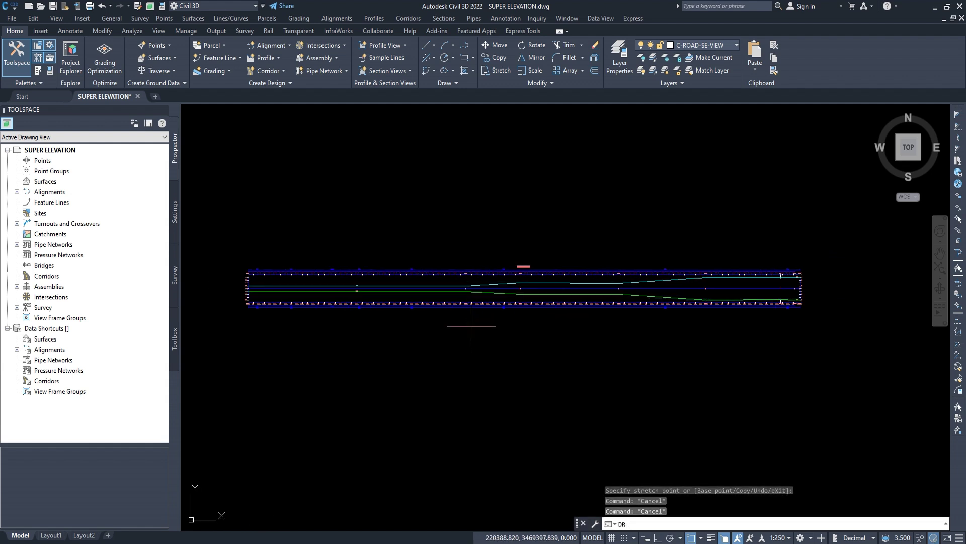
pyautogui.press('Return')
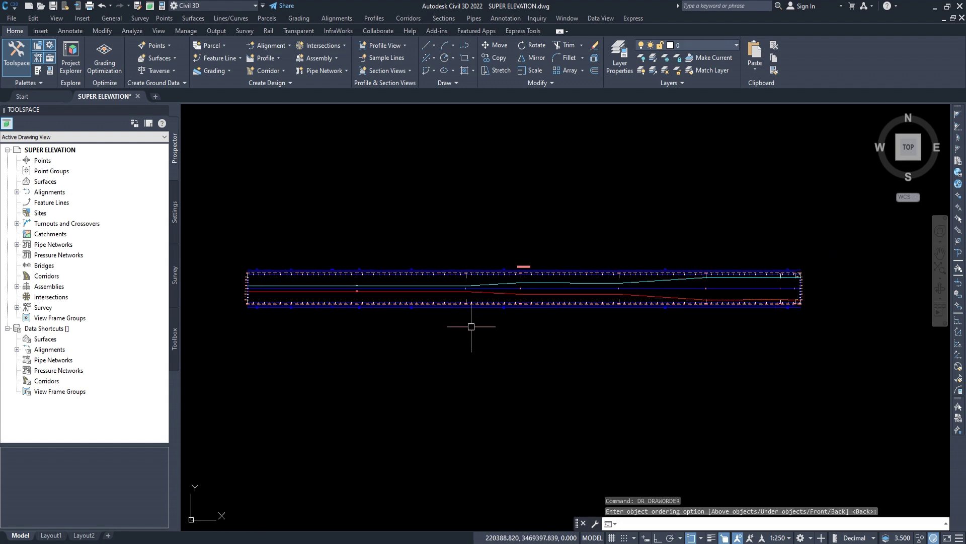
pyautogui.press('Escape')
# - Select the superelevation view and bring up its context menu
pyautogui.moveTo(470, 324)
pyautogui.mouseDown(button='middle')
pyautogui.moveTo(690, 312)
pyautogui.moveTo(700, 300)
pyautogui.mouseUp(button='middle')
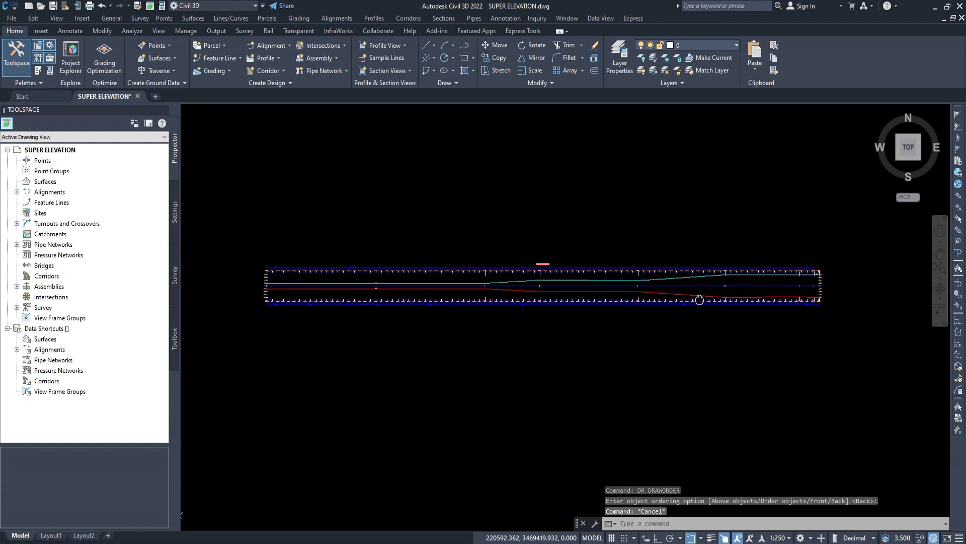
pyautogui.click(564, 269)
pyautogui.rightClick(533, 263)
# - Open the Basic superelevation view style's Display settings from the view properties
pyautogui.click(610, 373)
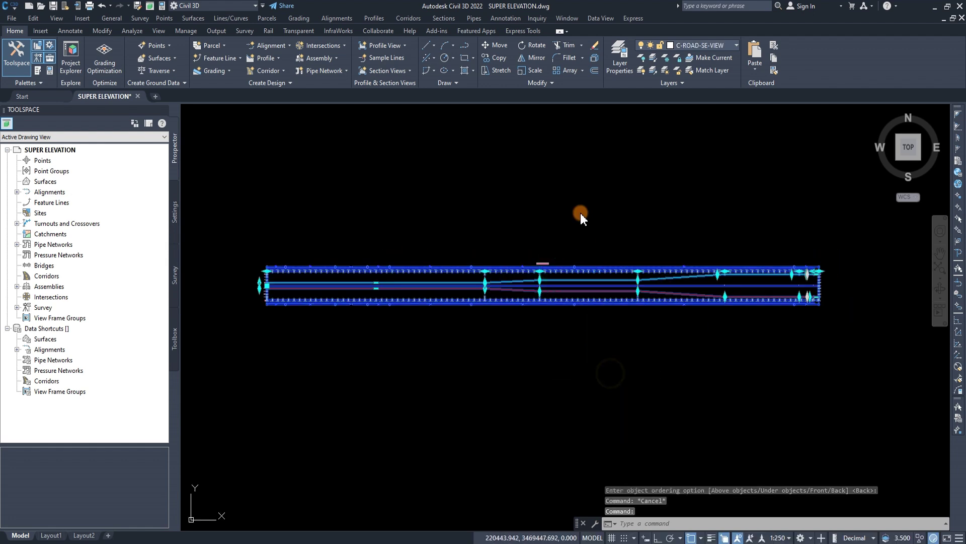
pyautogui.click(534, 201)
pyautogui.click(626, 298)
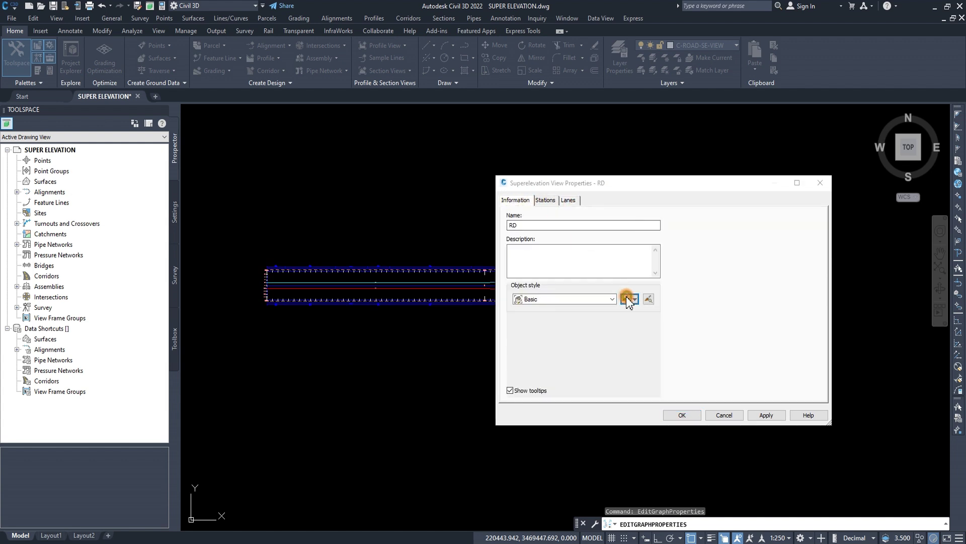
pyautogui.click(518, 200)
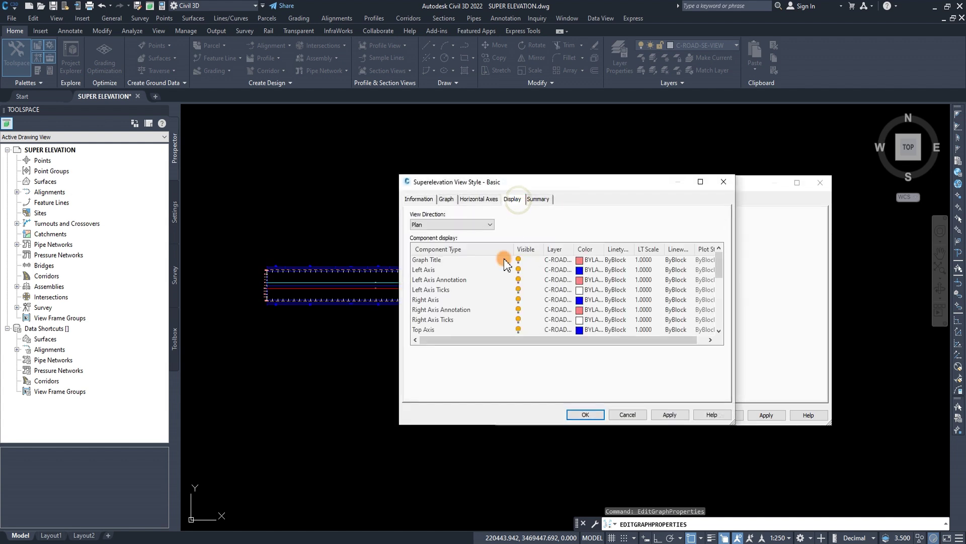
# - Set all components from Graph Title through Graph Reference Line to cyan and apply
pyautogui.click(432, 261)
pyautogui.scroll(-5, 445, 285)
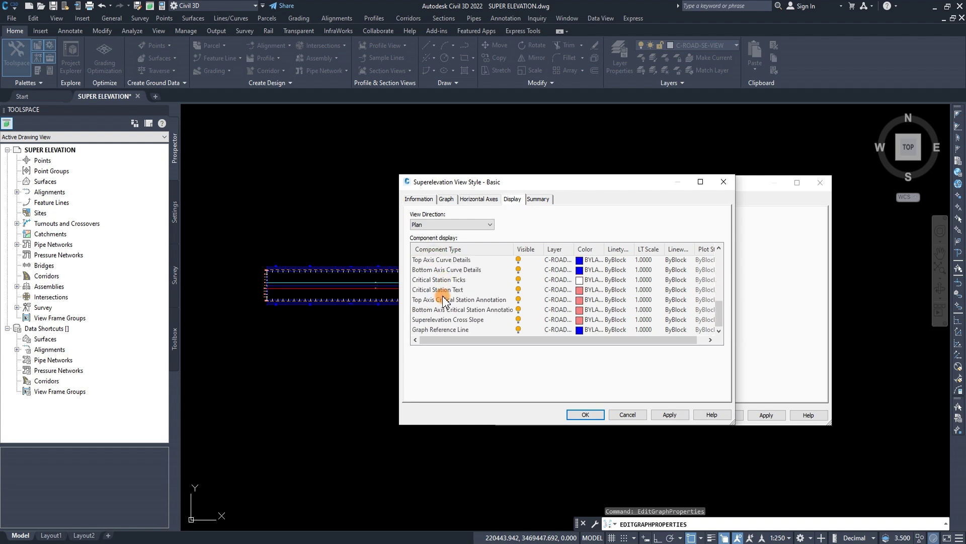
pyautogui.keyDown('shift'); pyautogui.click(453, 329); pyautogui.keyUp('shift')
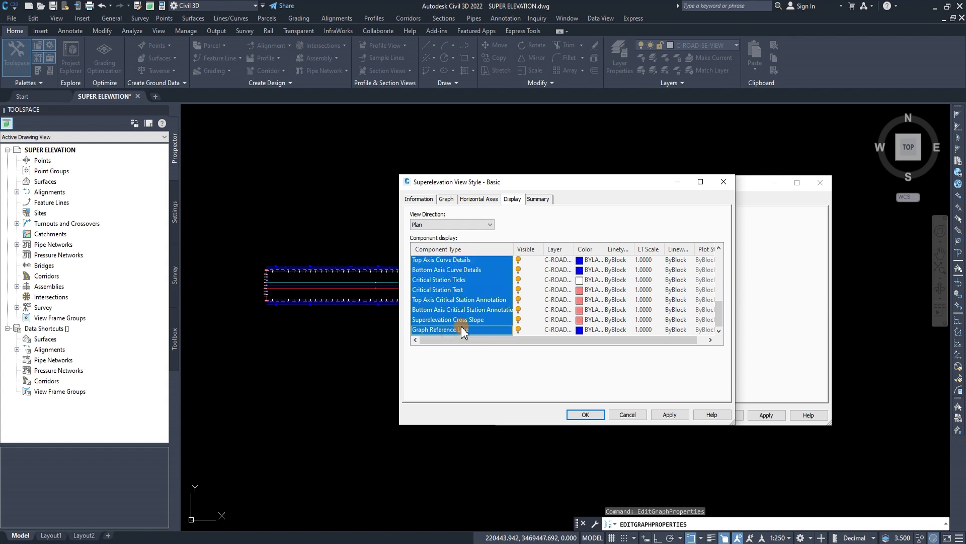
pyautogui.click(579, 291)
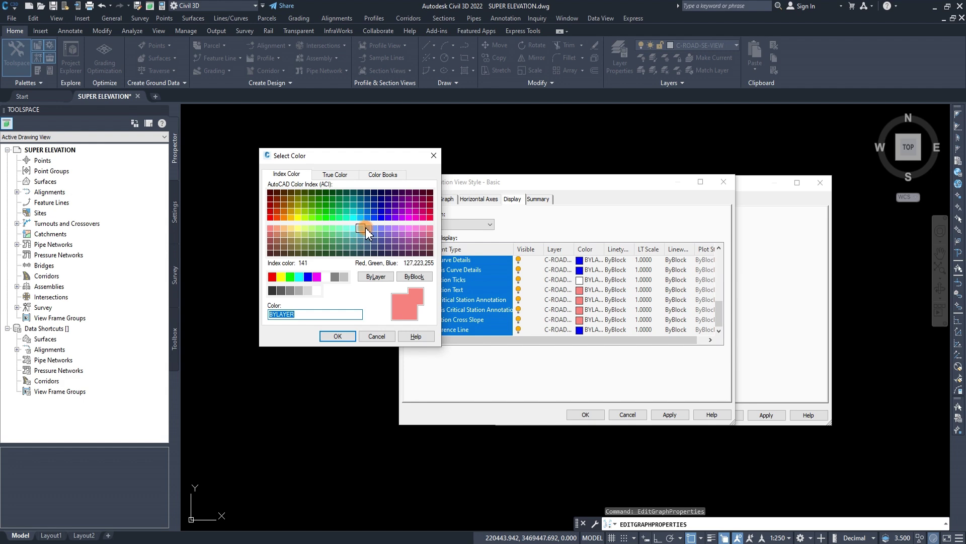
pyautogui.click(299, 277)
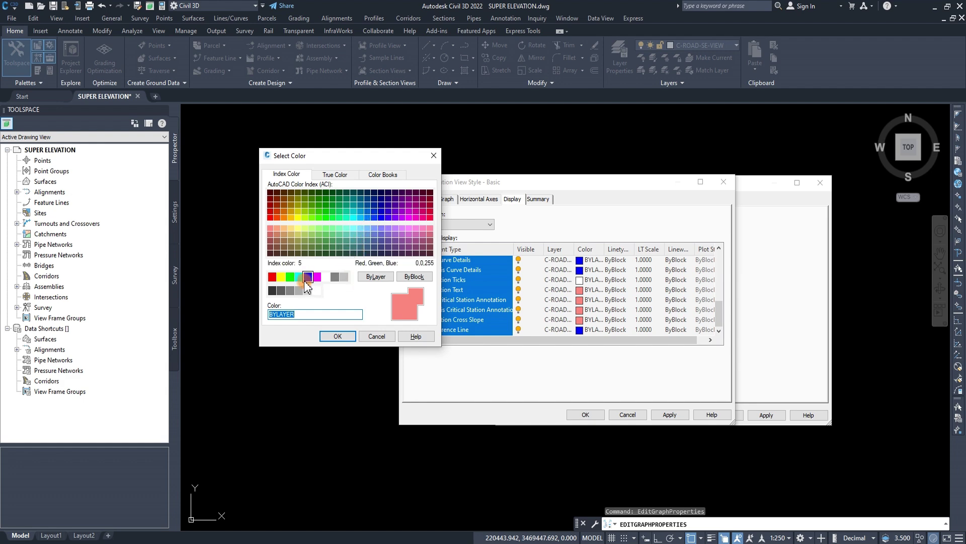
pyautogui.click(338, 336)
pyautogui.click(667, 414)
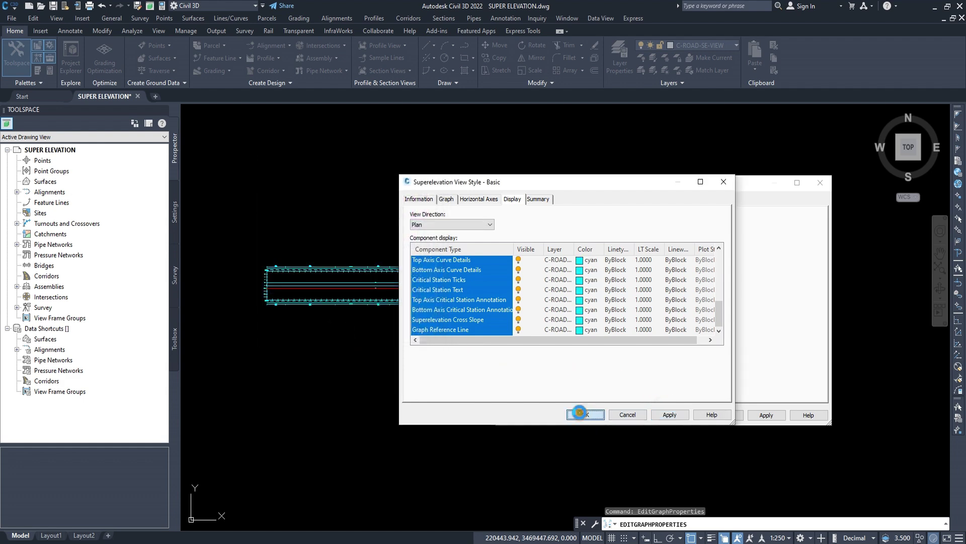
pyautogui.click(580, 412)
pyautogui.click(703, 417)
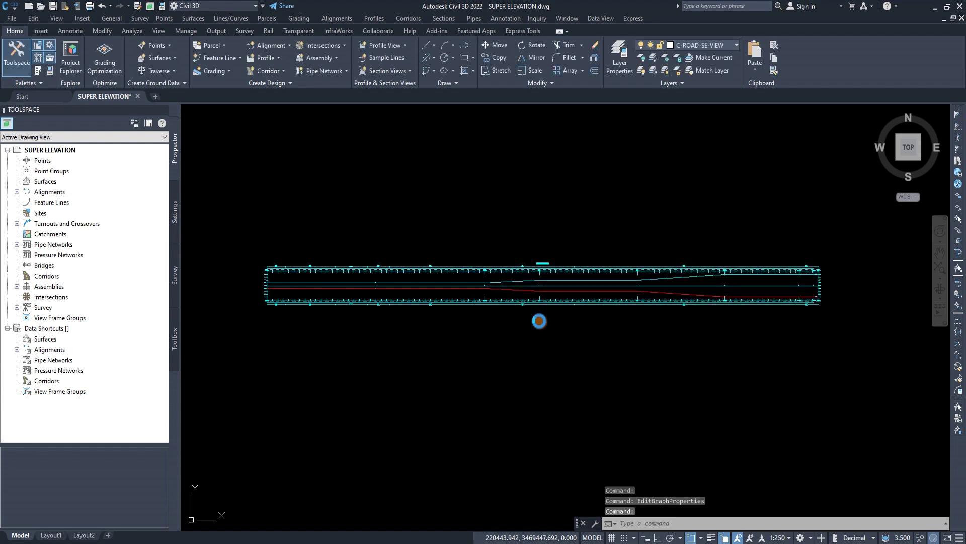
pyautogui.press('Escape')
pyautogui.scroll(1, 529, 291)
pyautogui.scroll(1, 527, 290)
pyautogui.scroll(-1, 526, 289)
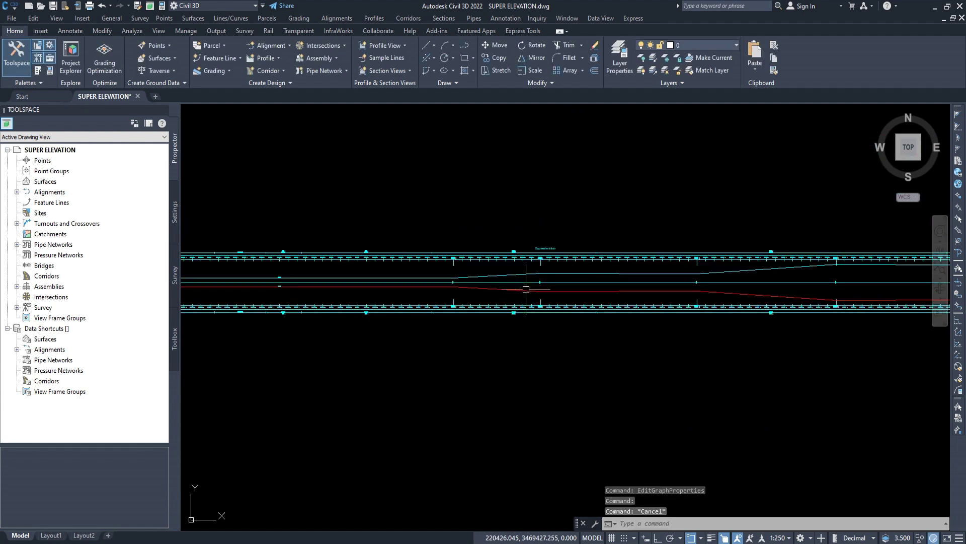
pyautogui.scroll(-1, 526, 290)
pyautogui.scroll(-2, 508, 285)
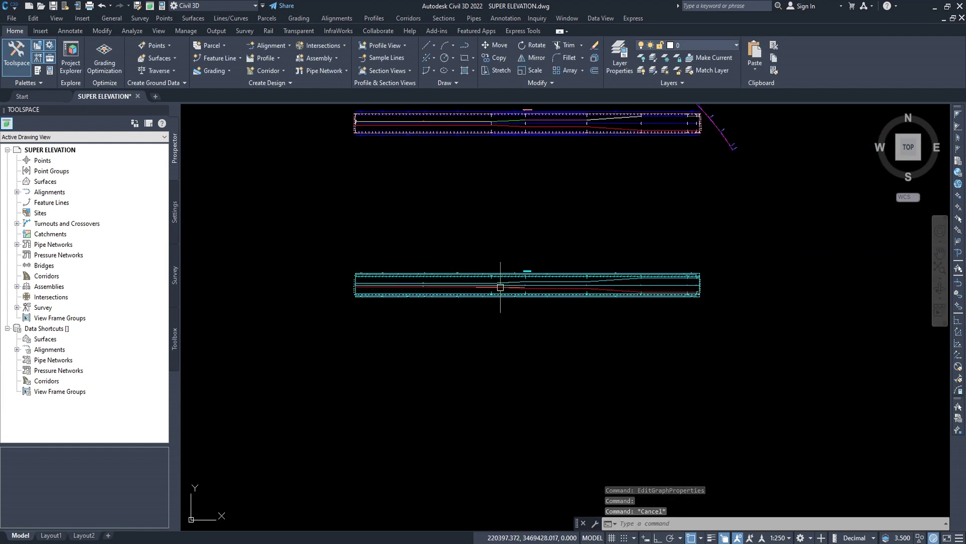
pyautogui.scroll(-1, 496, 283)
pyautogui.scroll(1, 497, 281)
pyautogui.scroll(-1, 500, 283)
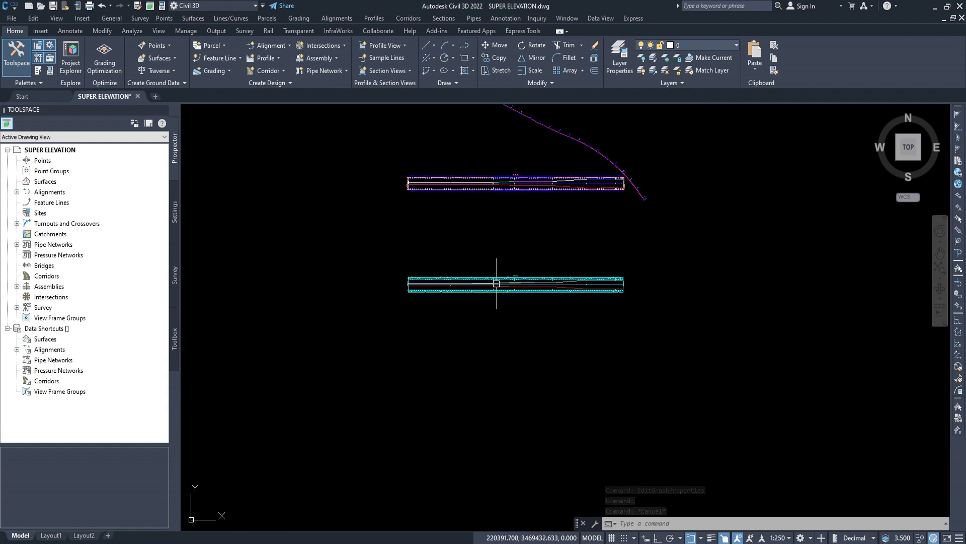
pyautogui.moveTo(507, 256); pyautogui.dragTo(519, 275, button='middle')
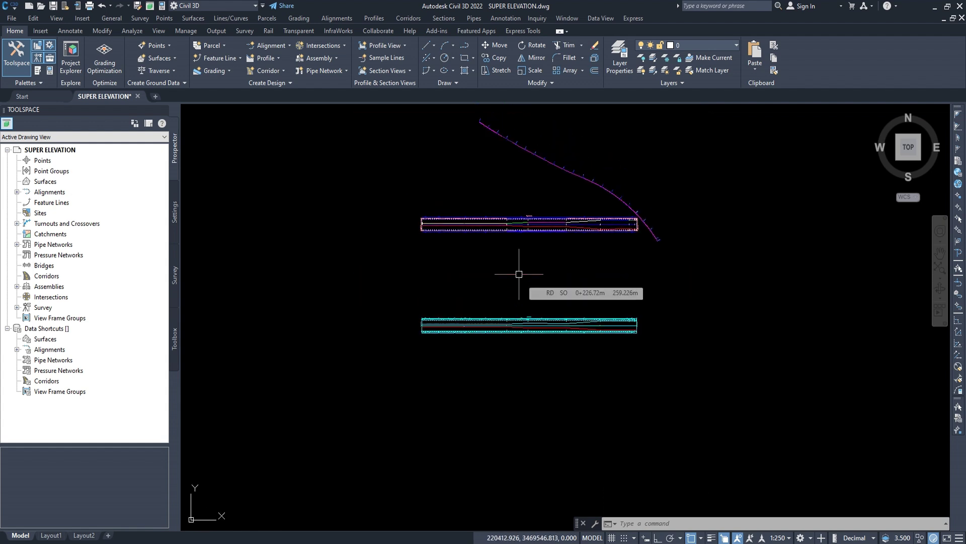